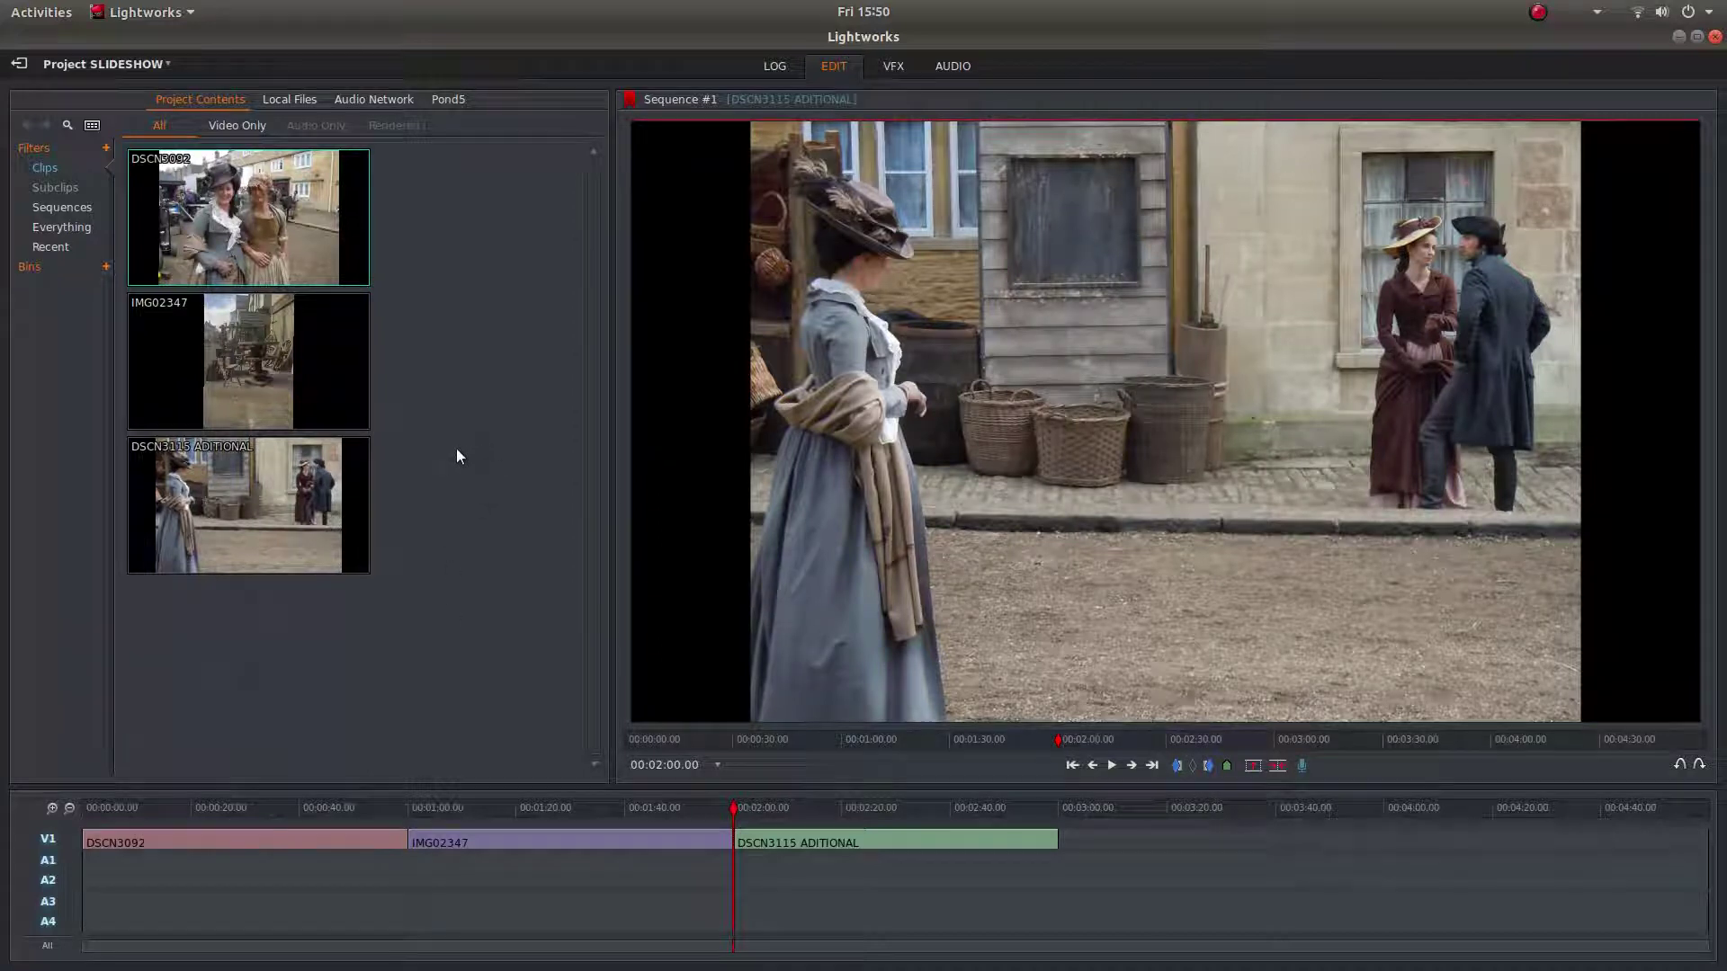
Switch to the VFX workspace and return to the start of the sequence, on clip DSCN3092
{"action": "left_click", "coordinate": [891, 72]}
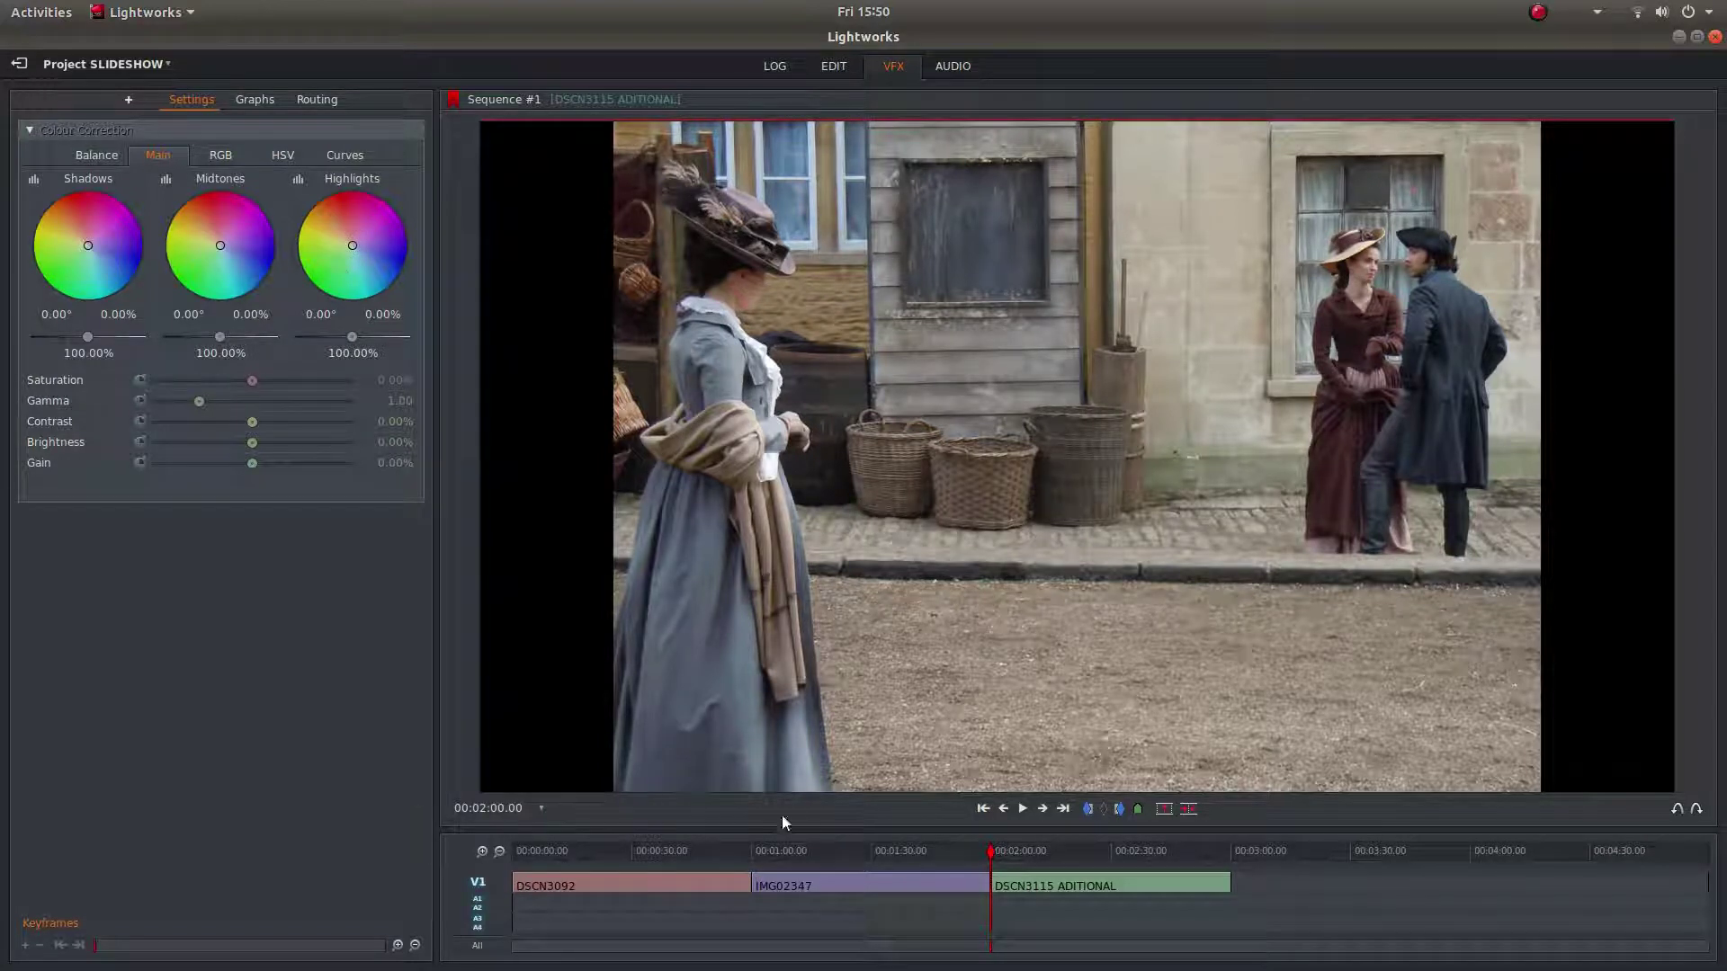
{"action": "left_click", "coordinate": [983, 809]}
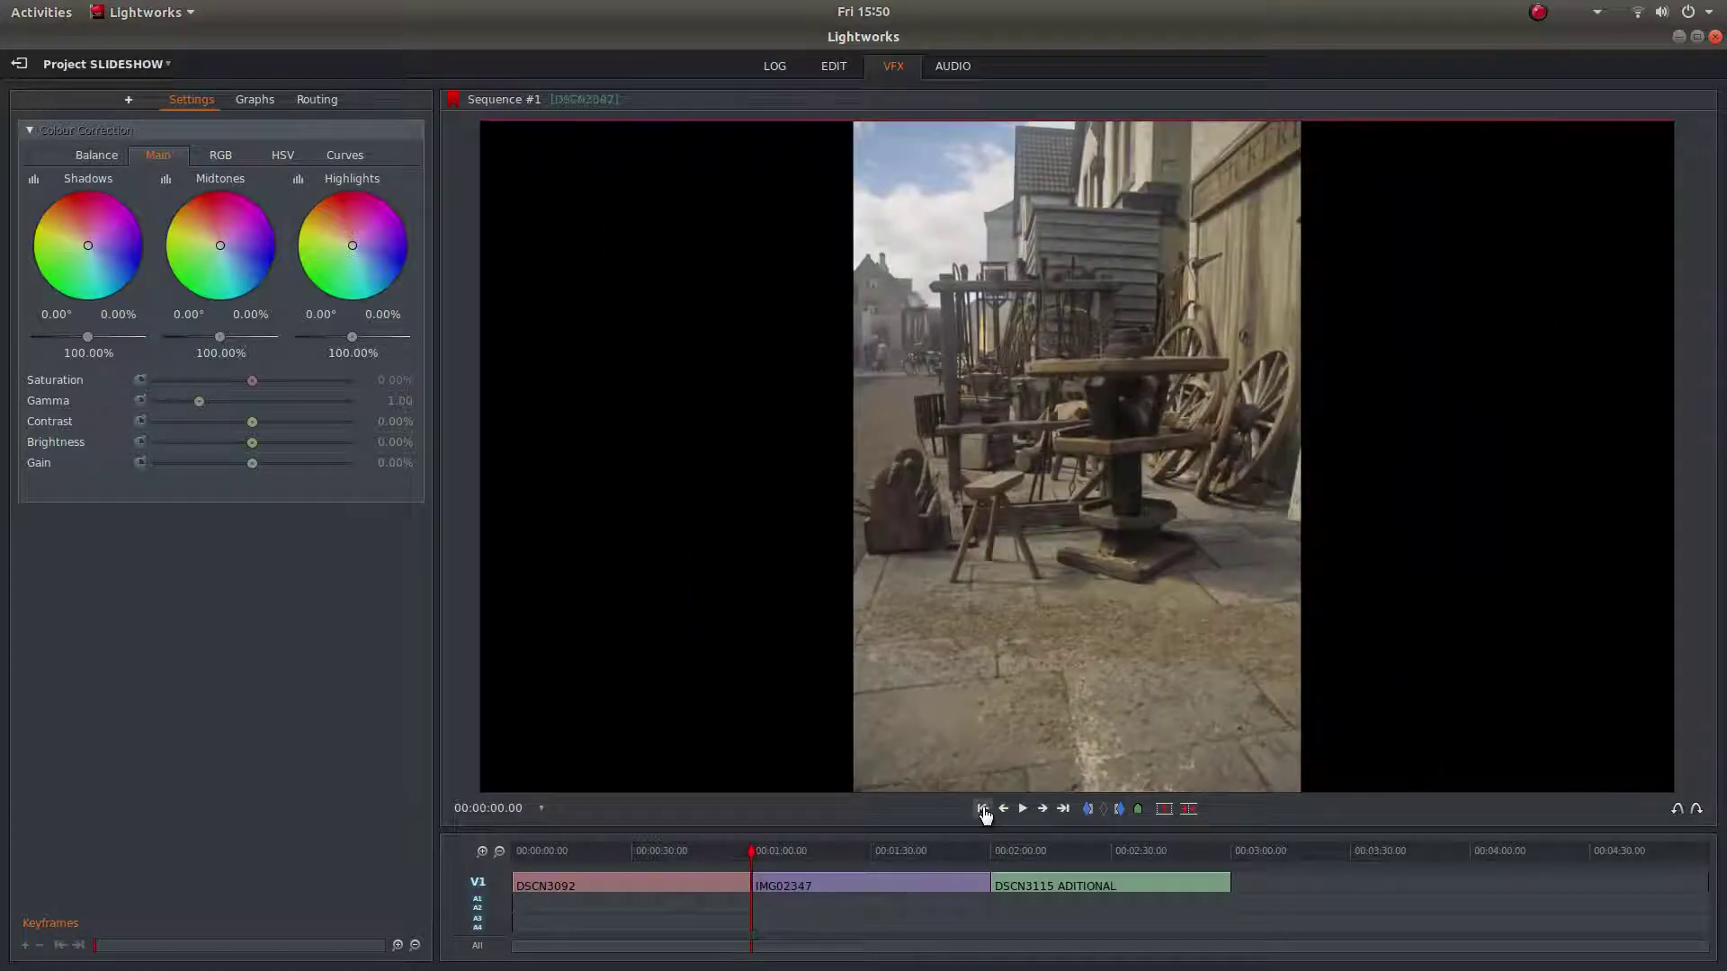
{"action": "left_click", "coordinate": [983, 808]}
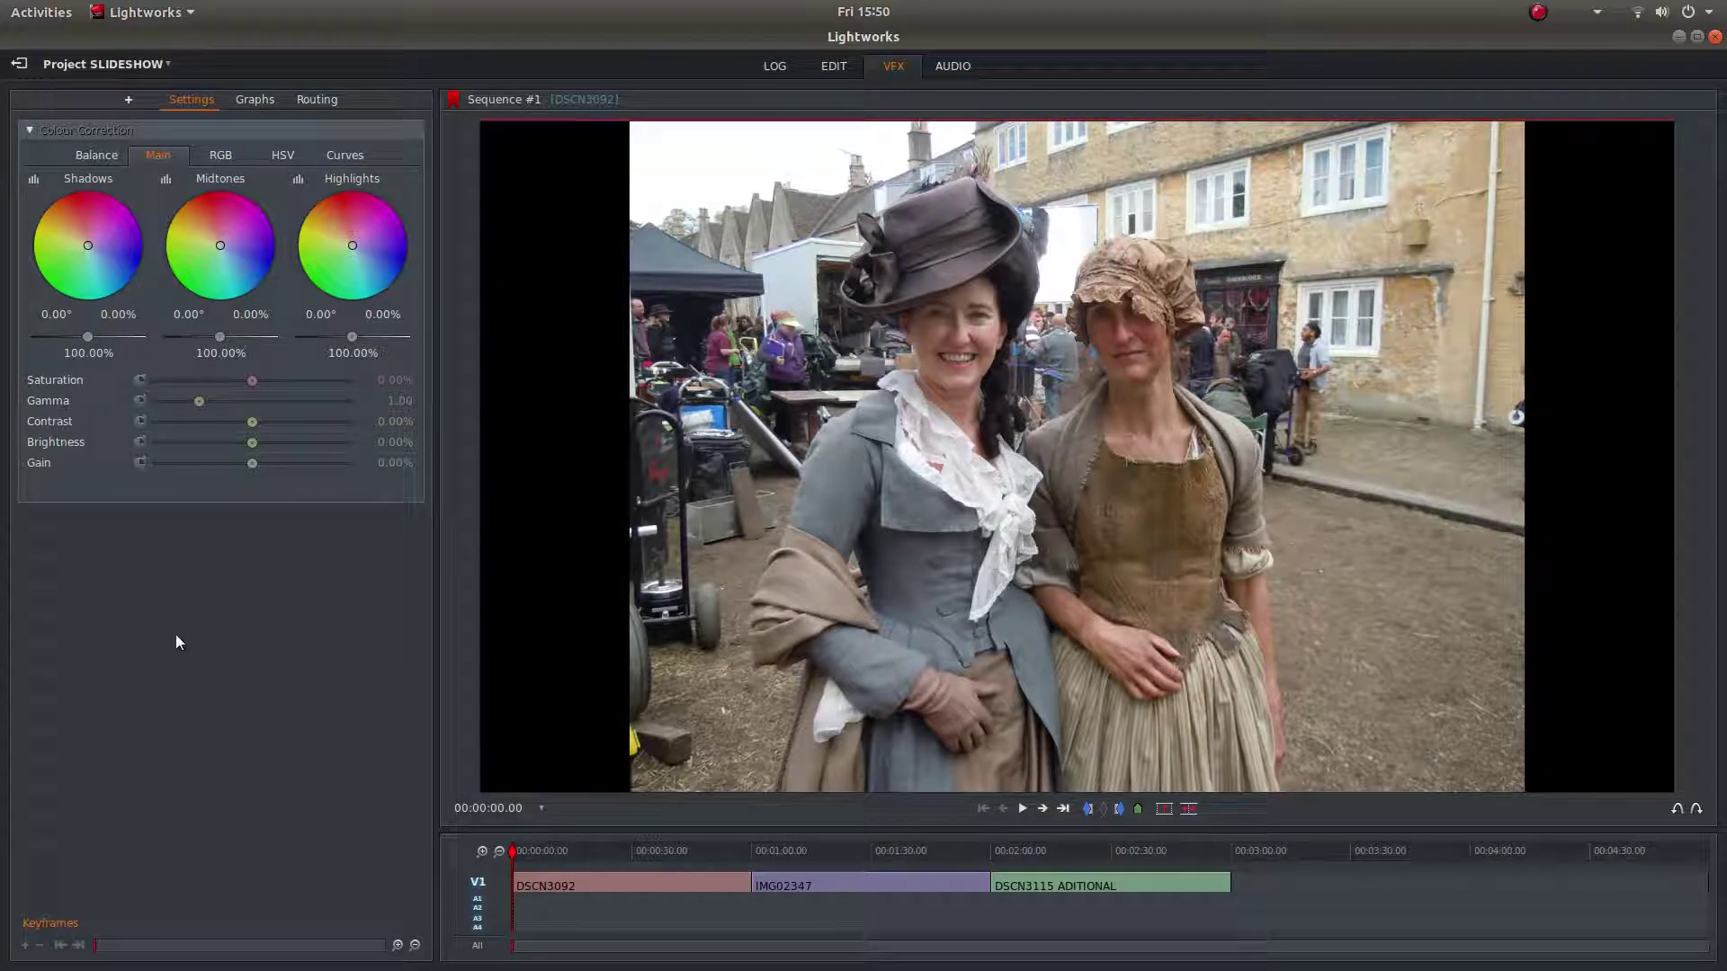
Apply the 2D DVE effect from the DVE category to clip DSCN3092
{"action": "left_click", "coordinate": [131, 102]}
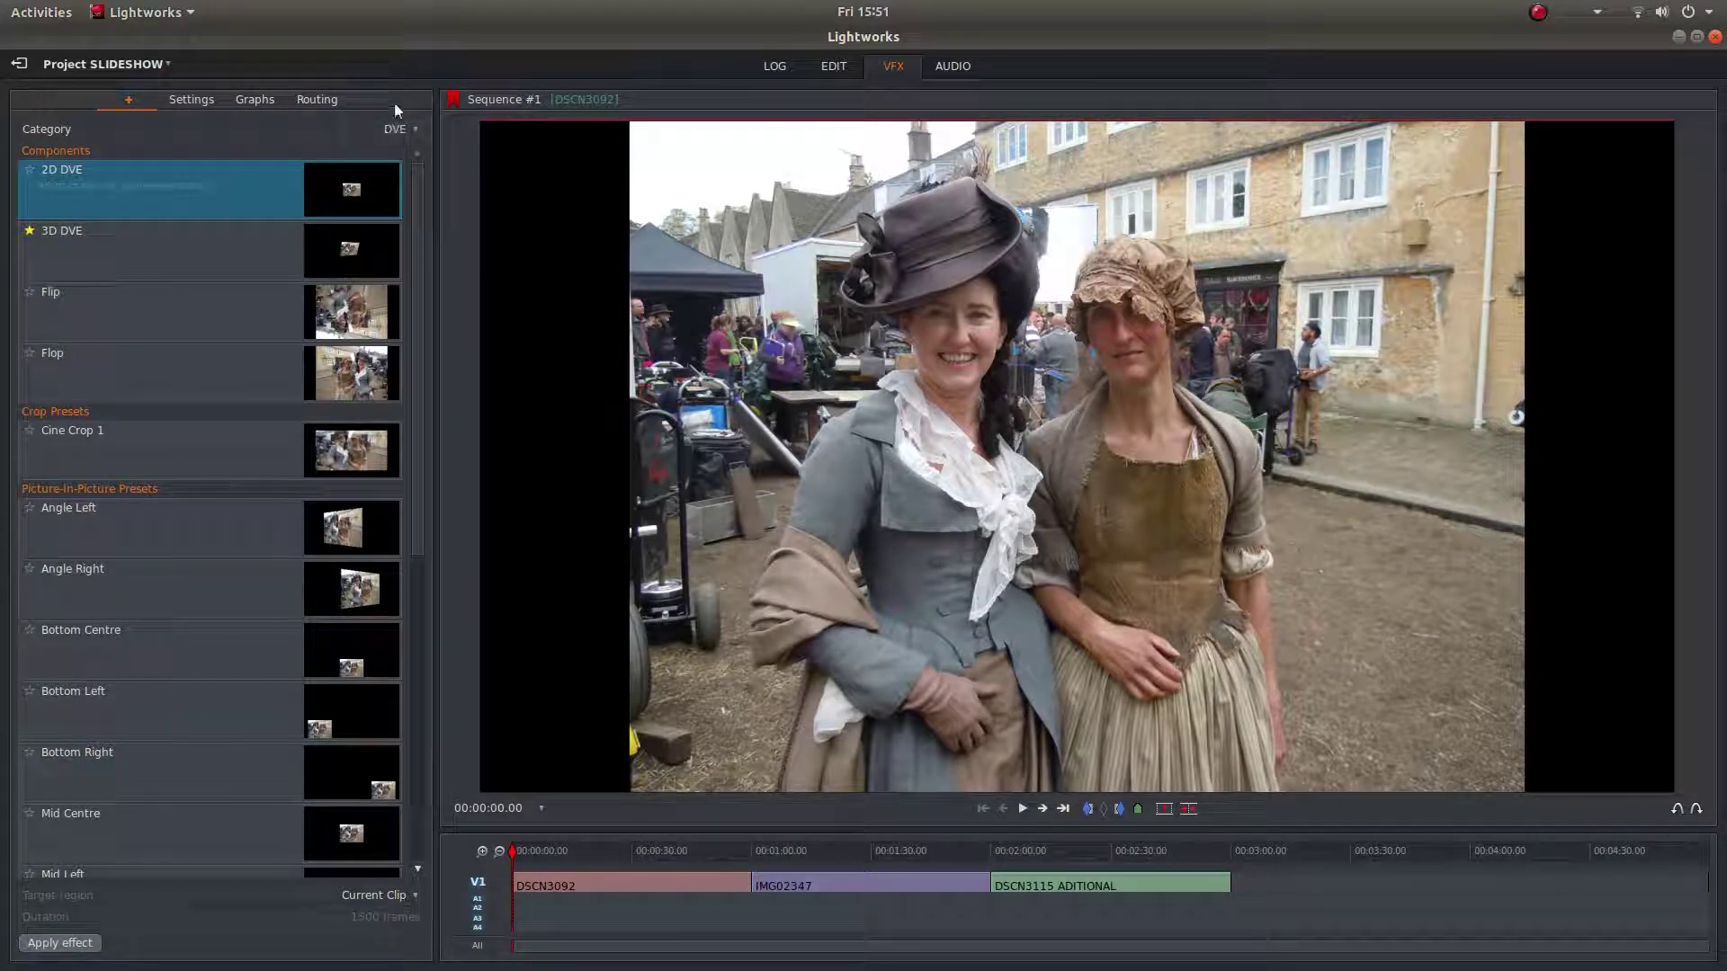
{"action": "left_click", "coordinate": [394, 131]}
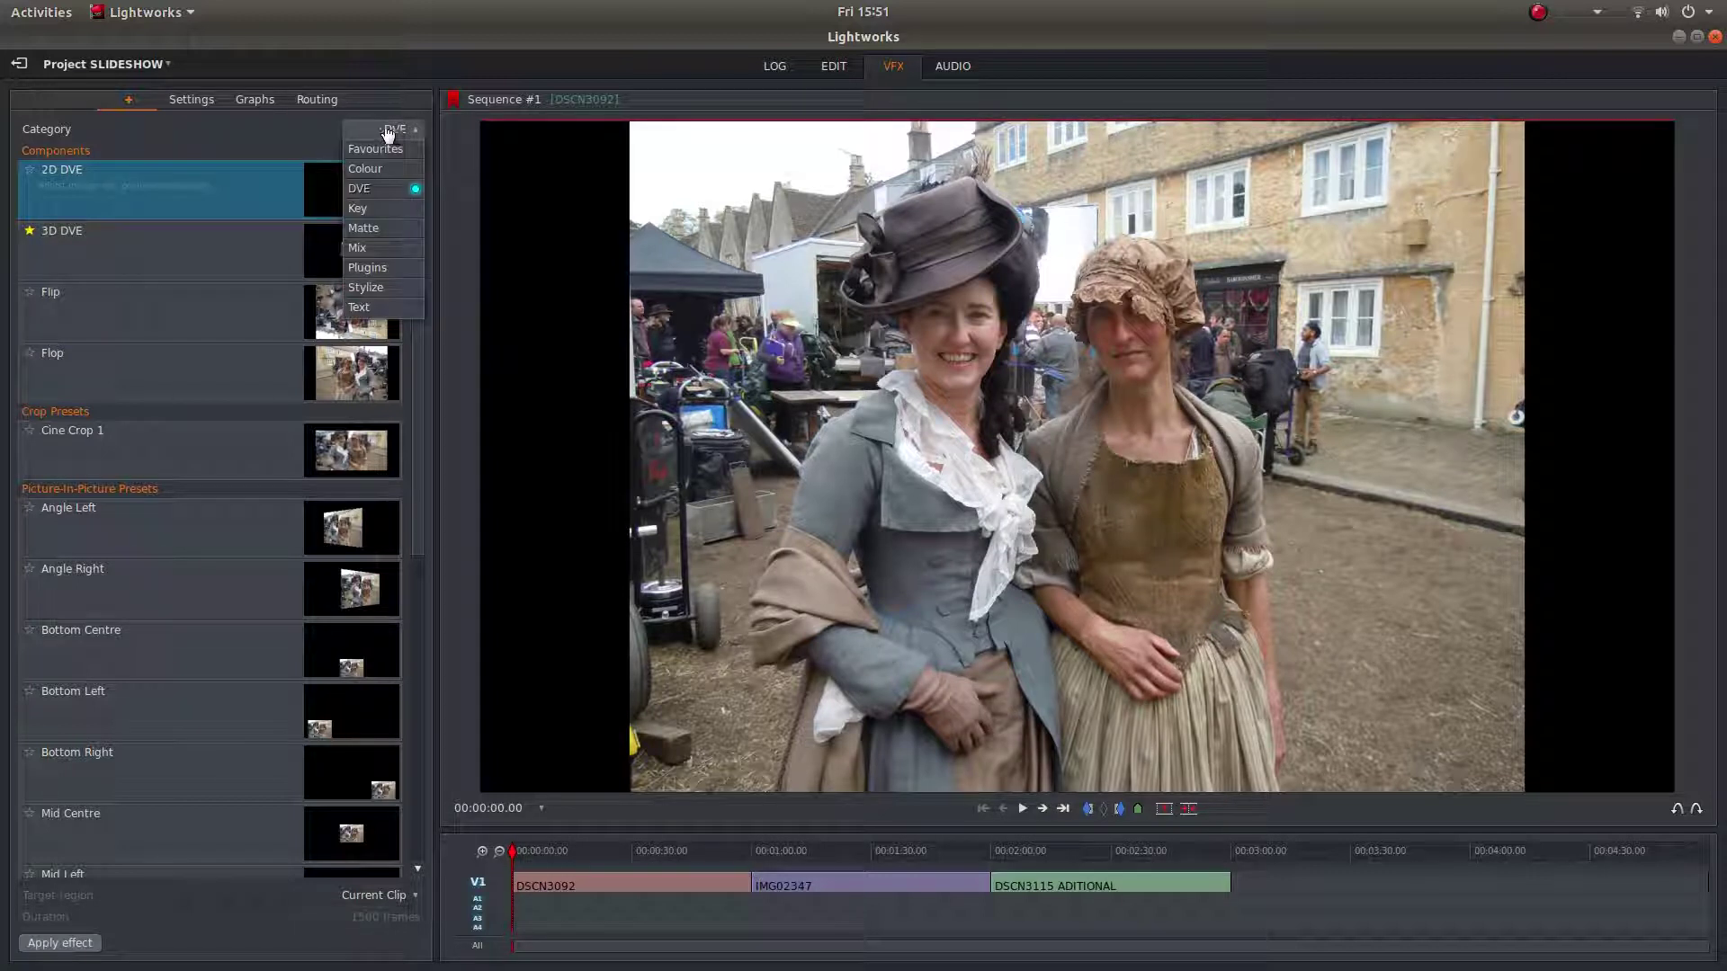
{"action": "left_click", "coordinate": [370, 193]}
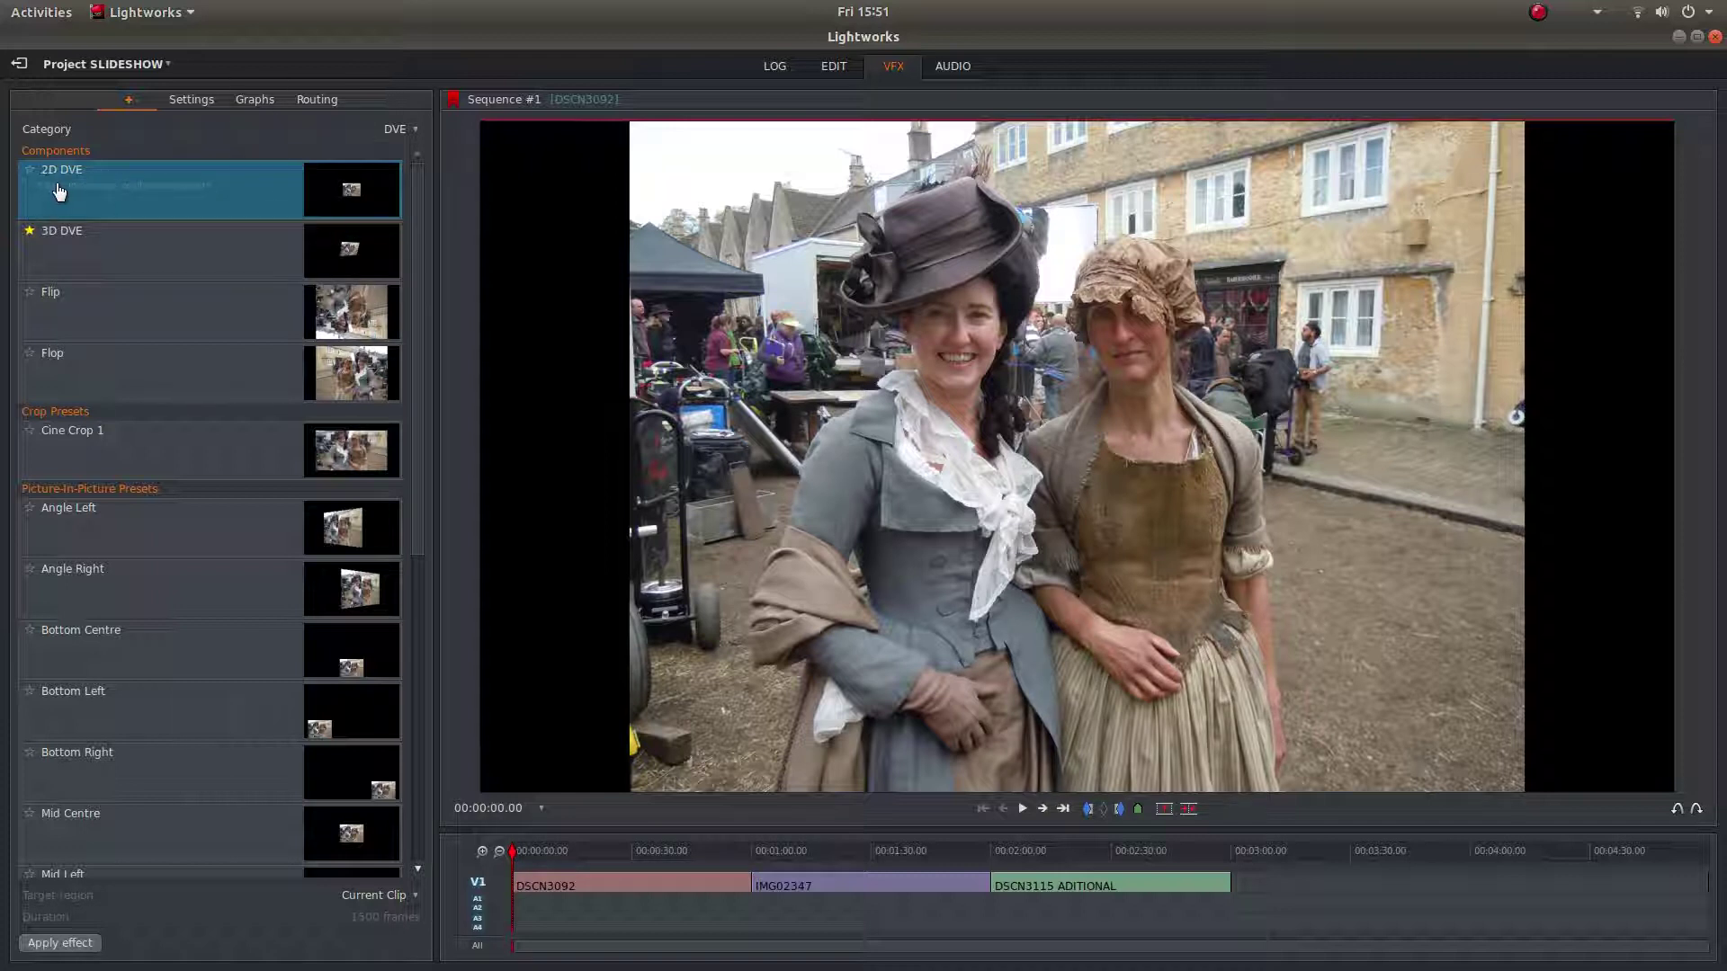
{"action": "double_click", "coordinate": [118, 187]}
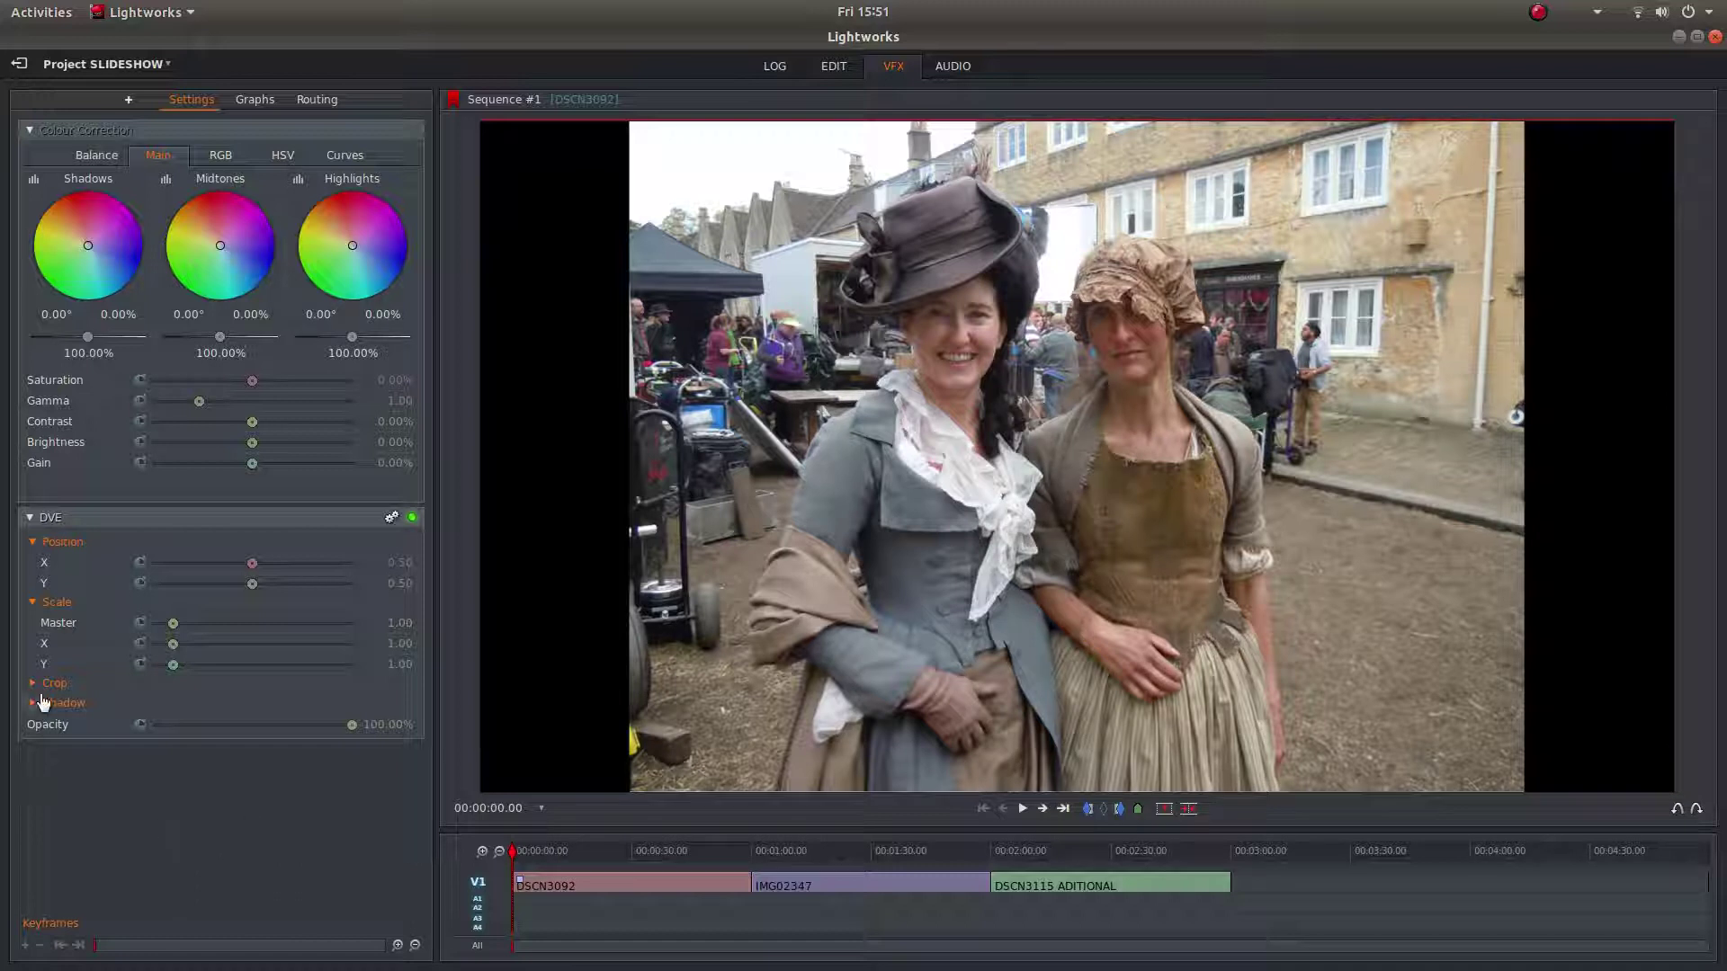
Enlarge the DSCN3092 image to a Master scale of 1.40 and set its Y position to 0.36
{"action": "mouse_move", "coordinate": [779, 348]}
{"action": "left_click_drag", "start_coordinate": [176, 623], "coordinate": [183, 622]}
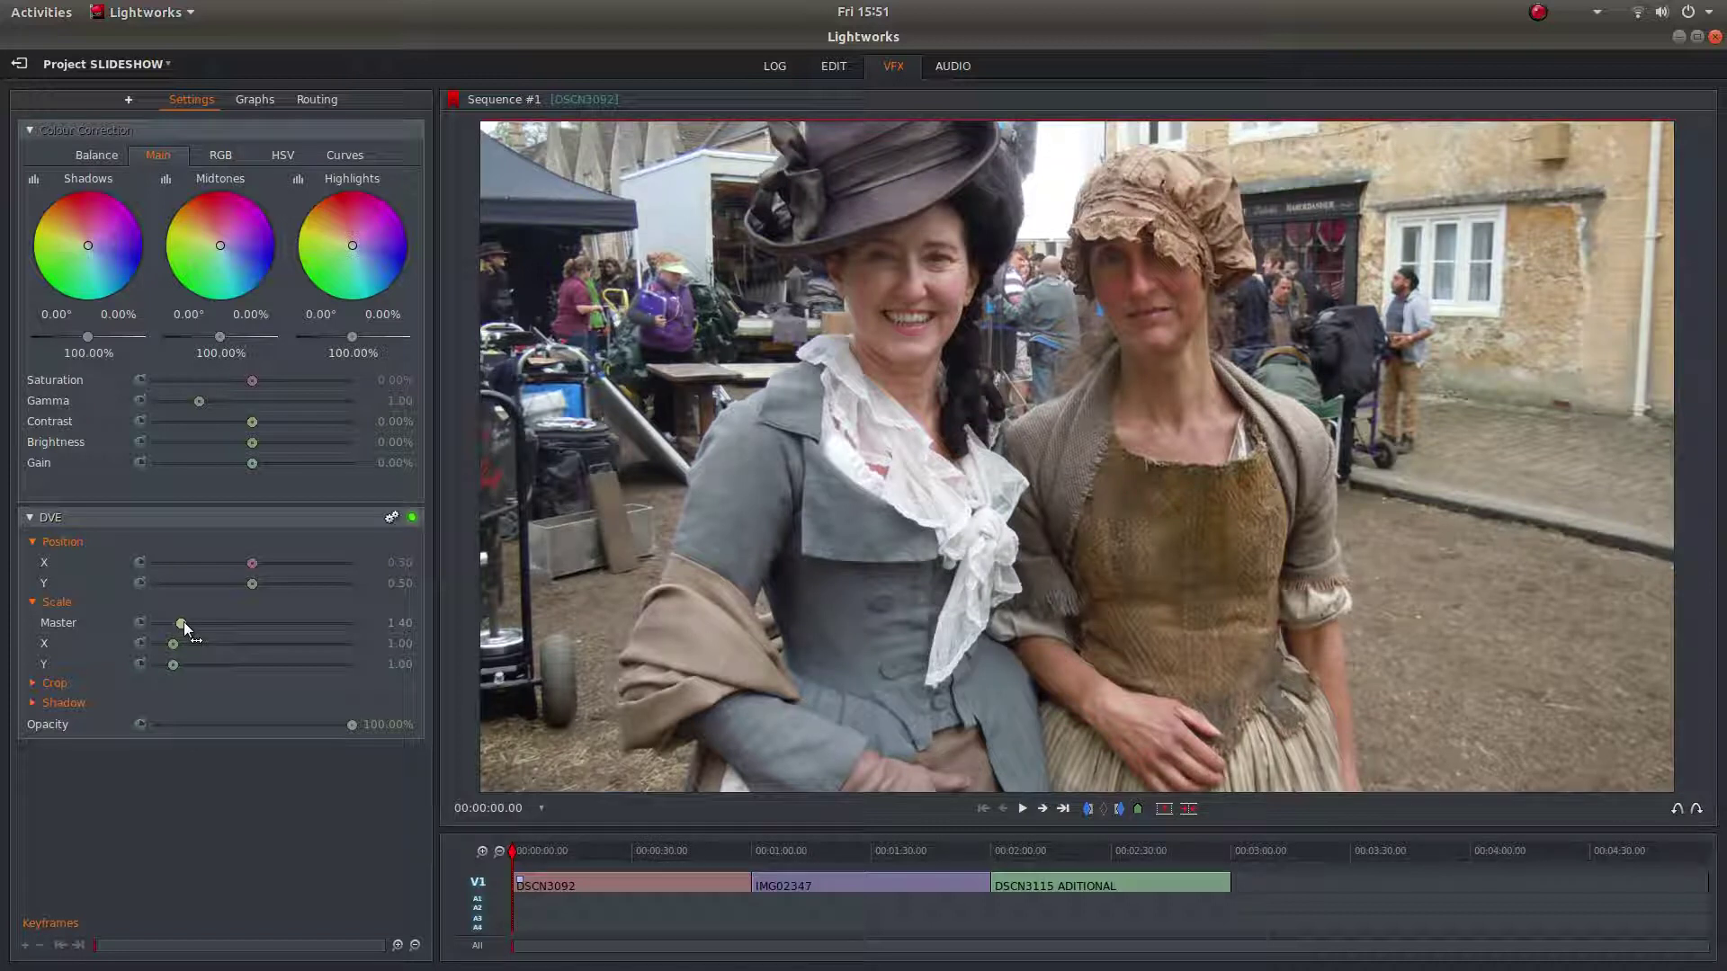
{"action": "left_click", "coordinate": [183, 622]}
{"action": "left_click_drag", "start_coordinate": [251, 585], "coordinate": [243, 590]}
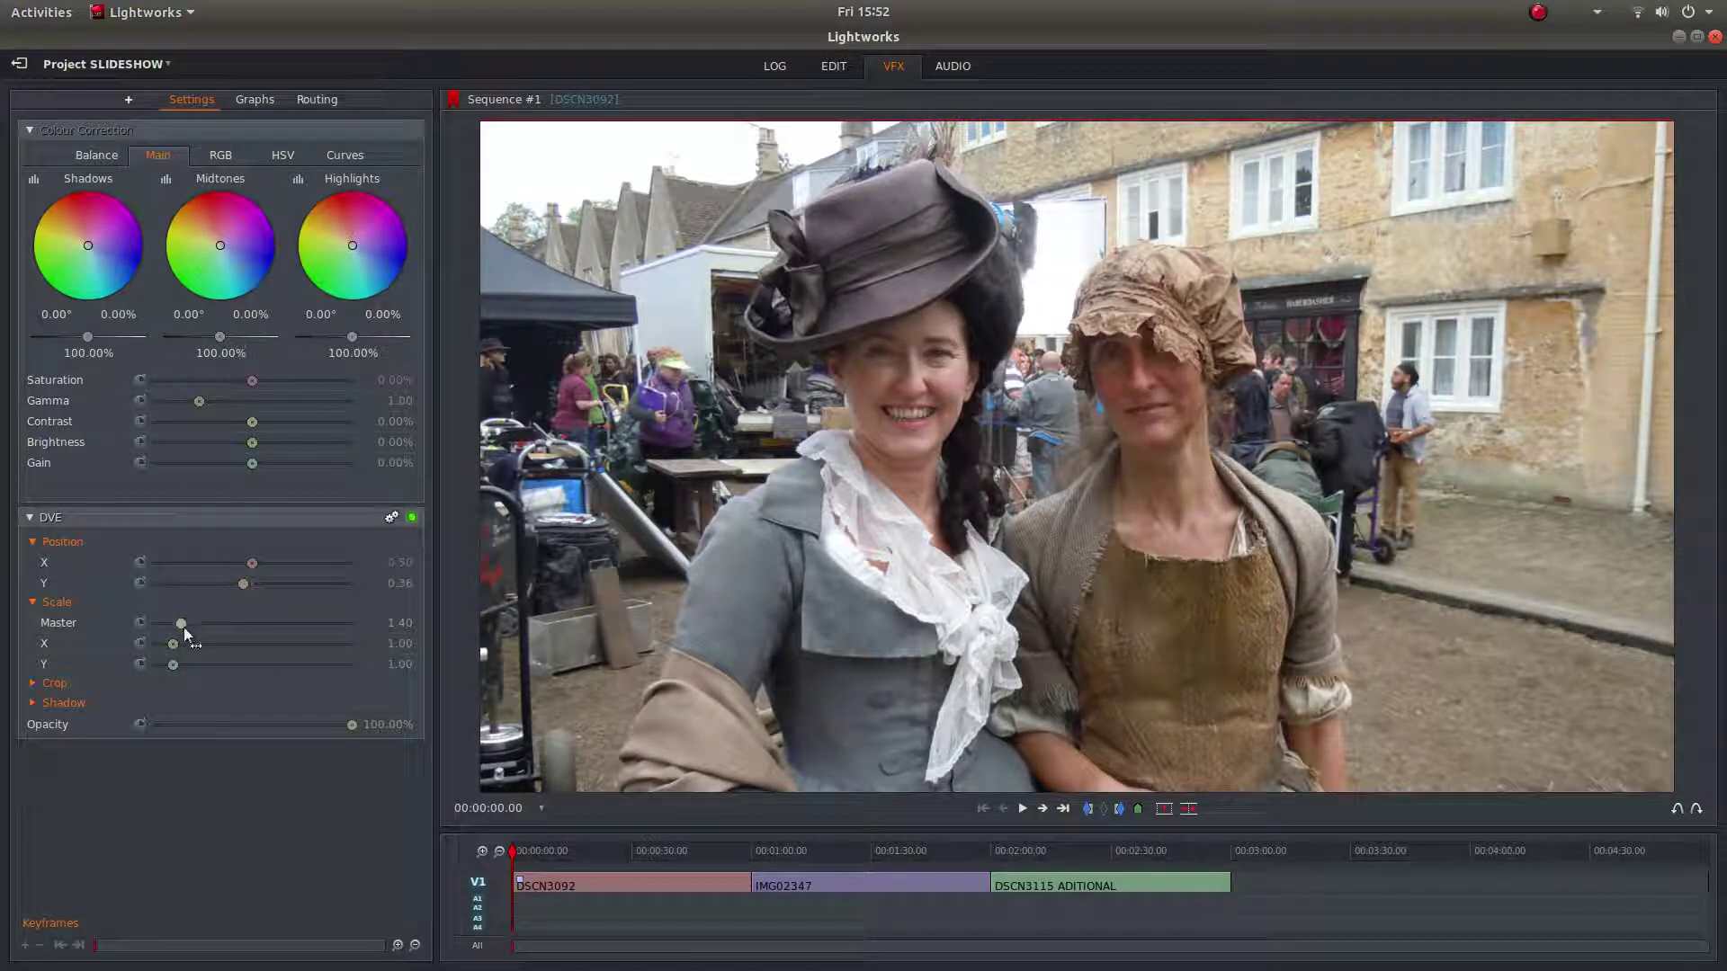
Enable keyframing for DSCN3092's Position X, Position Y and Master scale at the start of the clip
{"action": "left_click", "coordinate": [140, 563]}
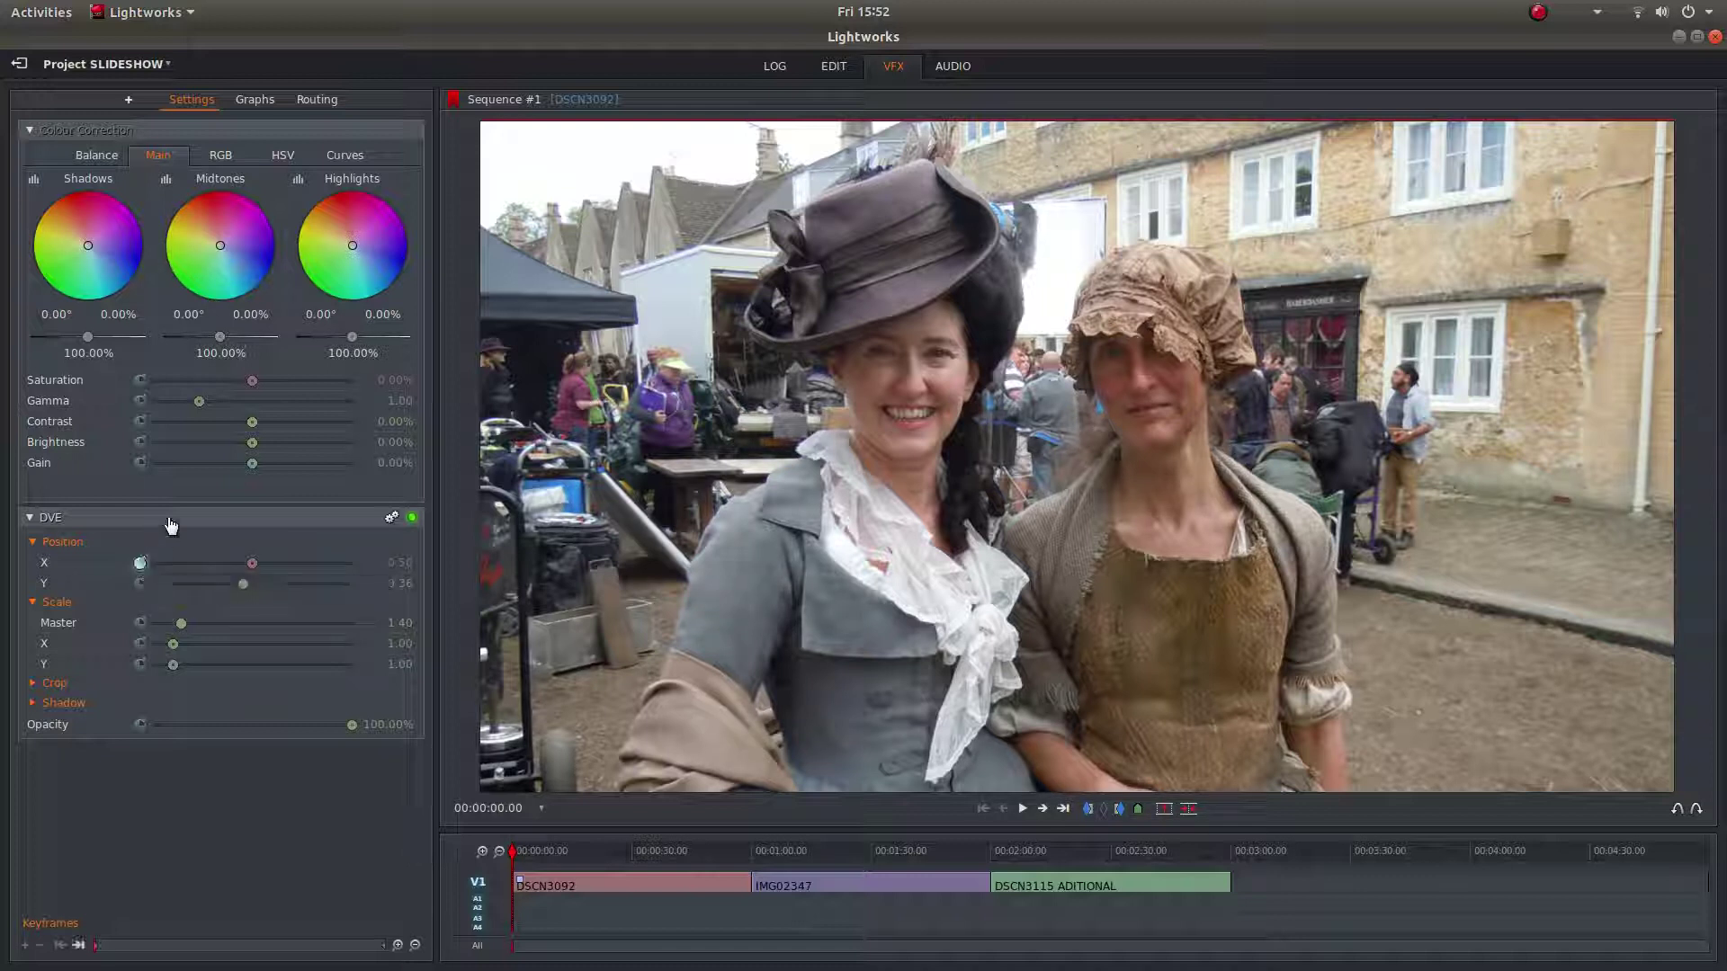
{"action": "left_click", "coordinate": [140, 584]}
{"action": "left_click", "coordinate": [140, 622]}
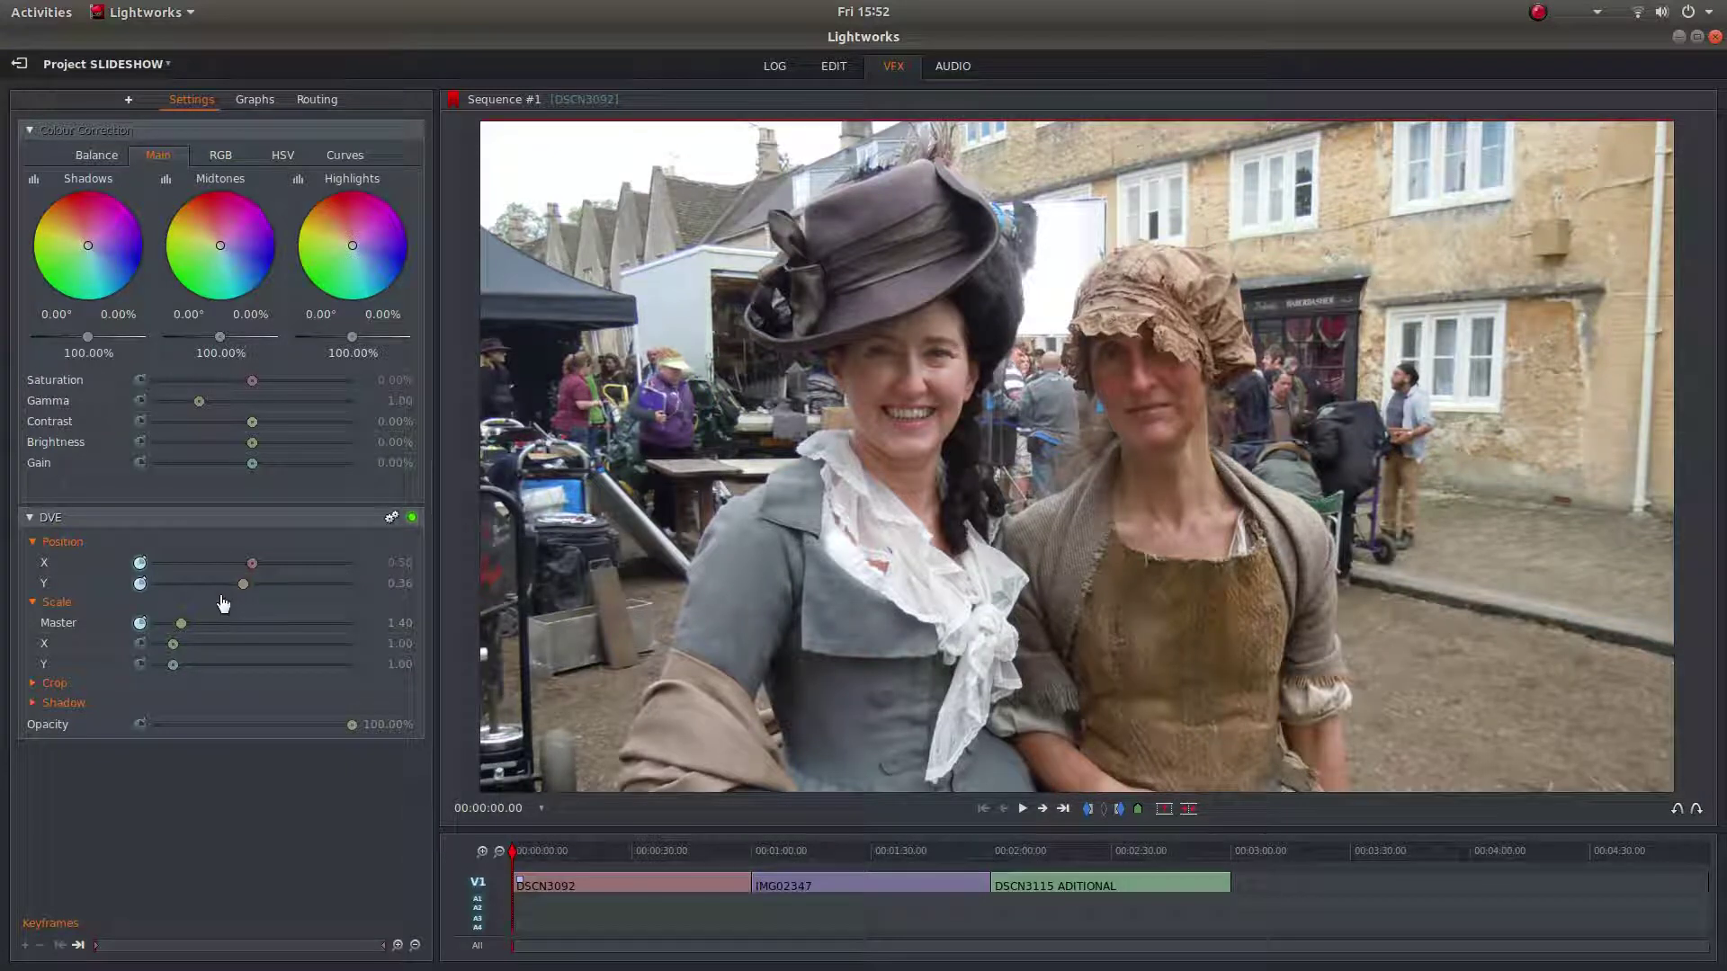
At DSCN3092's end keyframe, set Master scale to 1.99, Position Y to 0.07 and Position X to 0.55
{"action": "left_click", "coordinate": [81, 947]}
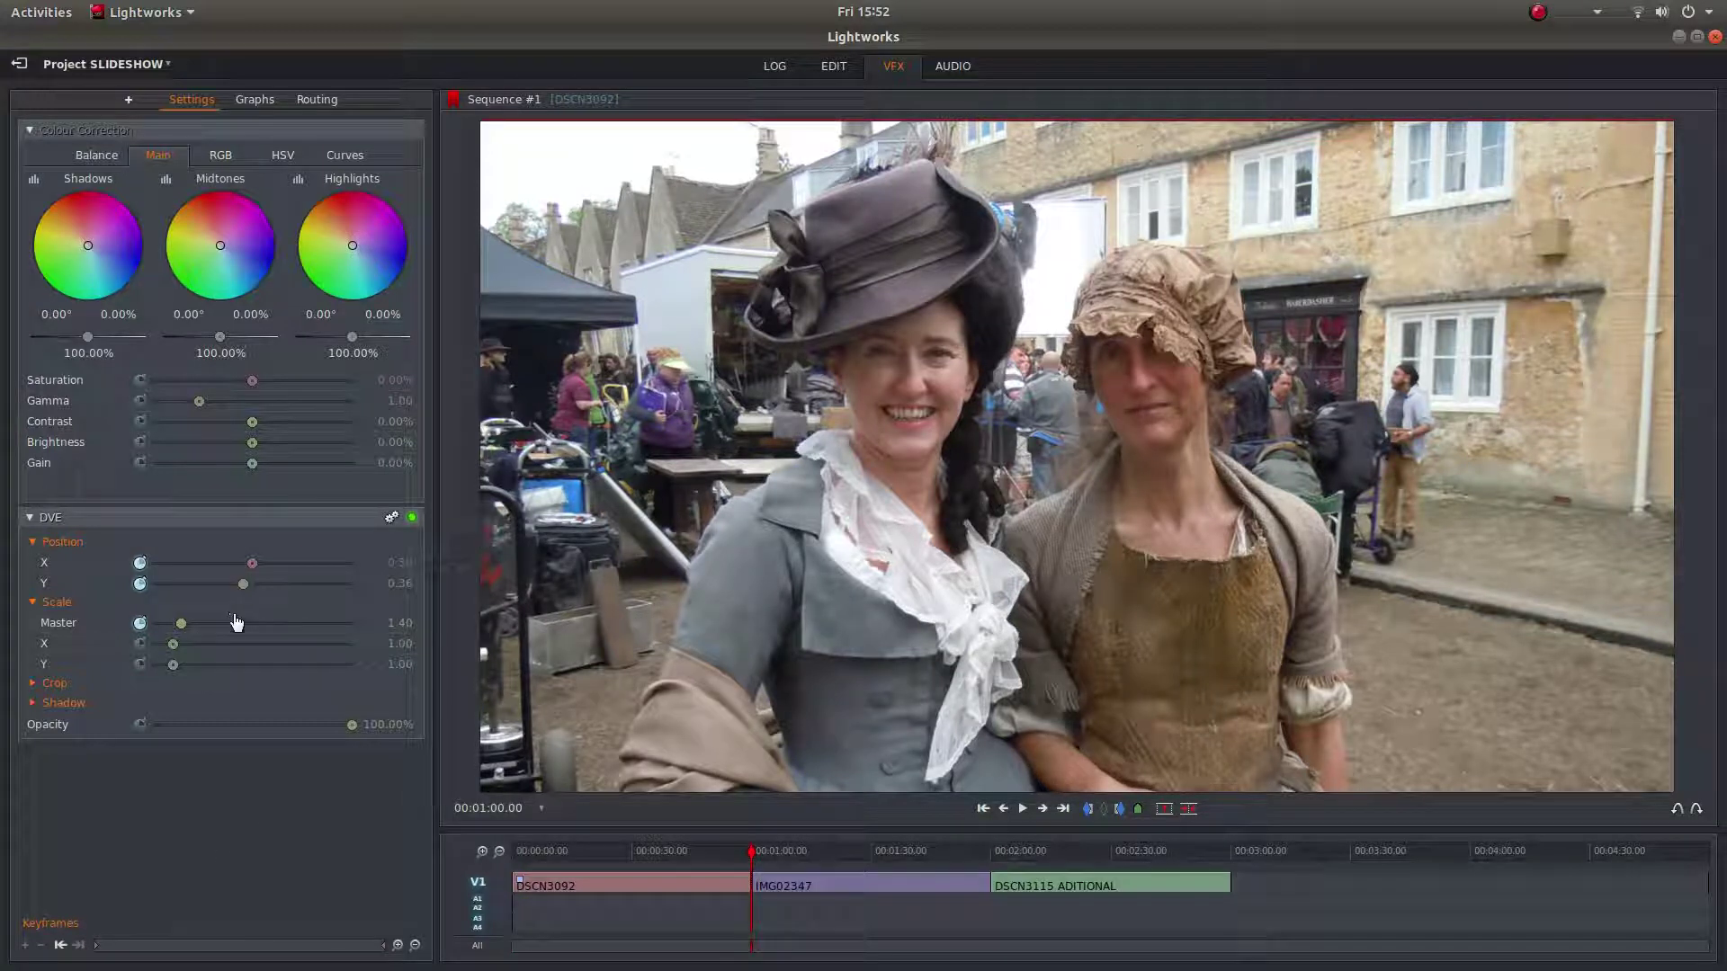
{"action": "left_click_drag", "start_coordinate": [178, 624], "coordinate": [191, 624]}
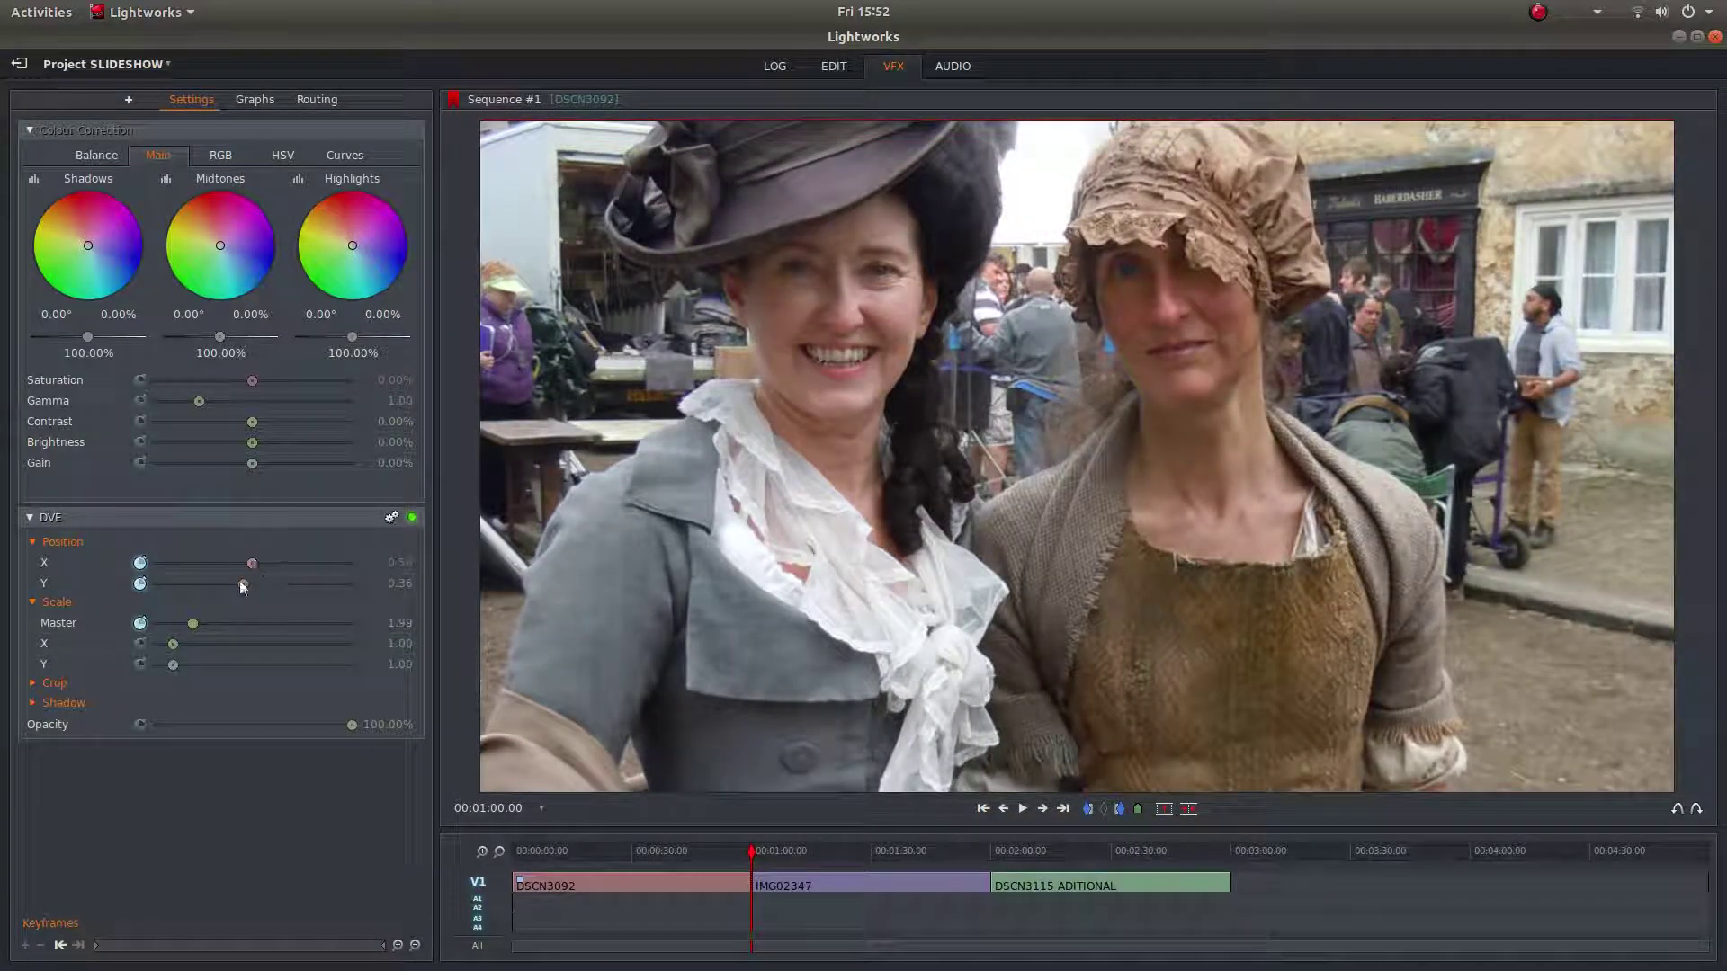
{"action": "left_click_drag", "start_coordinate": [246, 586], "coordinate": [219, 581]}
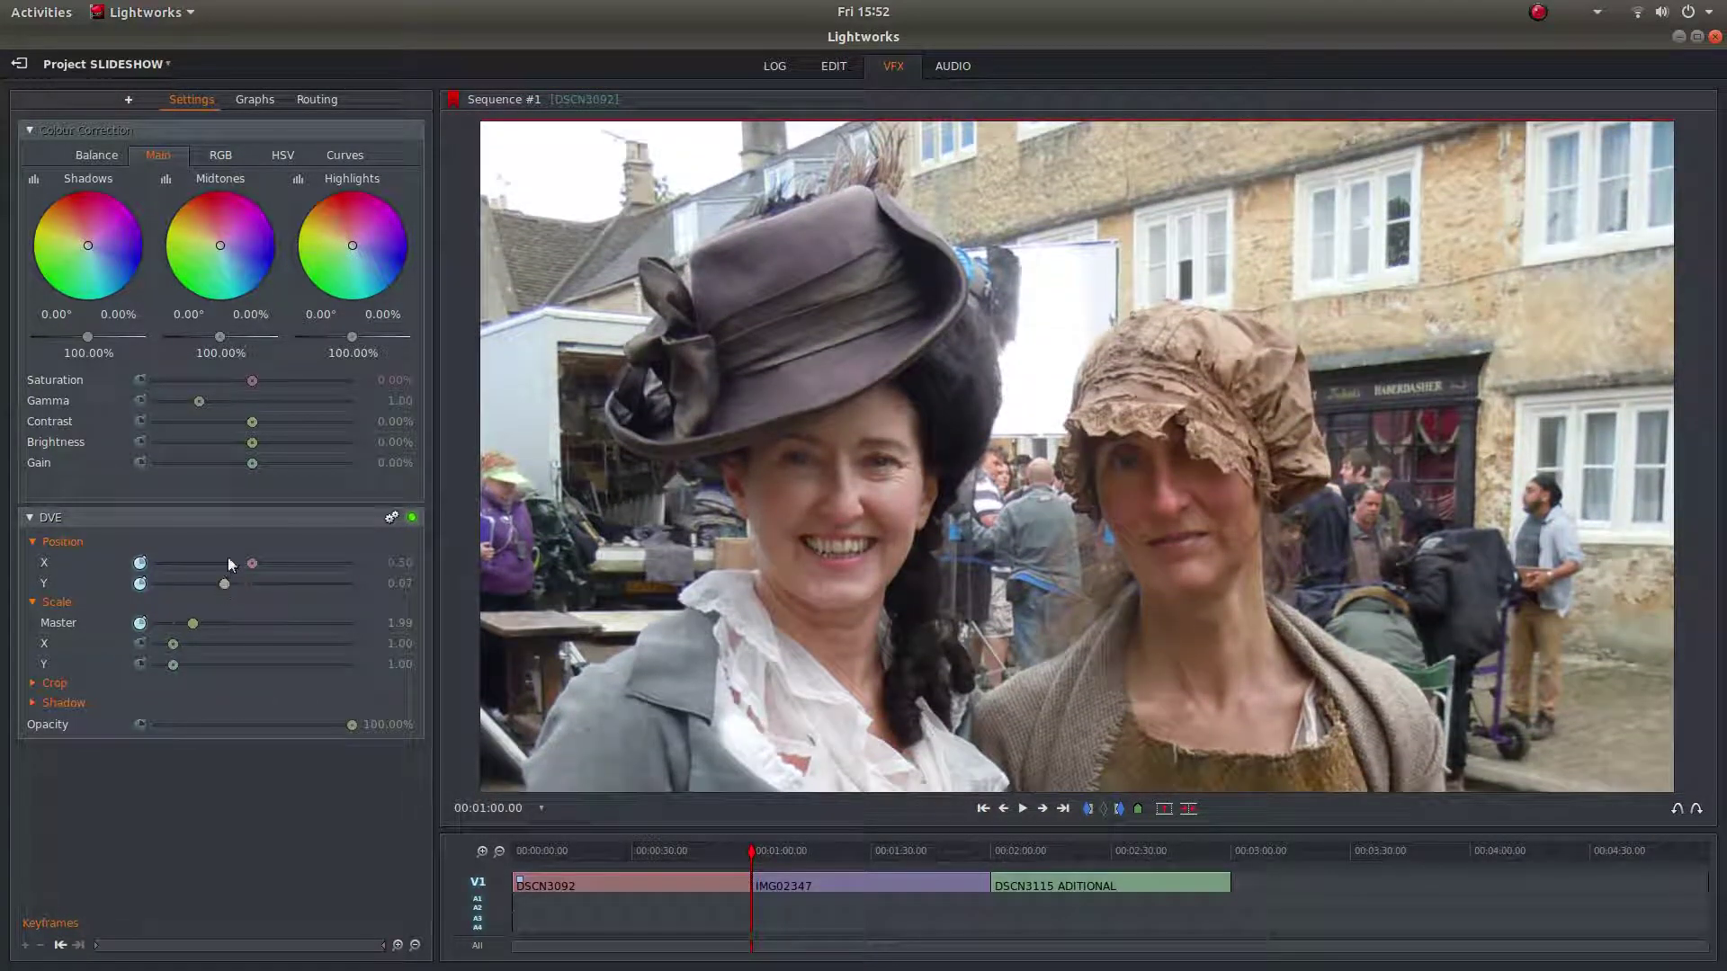
{"action": "left_click_drag", "start_coordinate": [246, 563], "coordinate": [252, 569]}
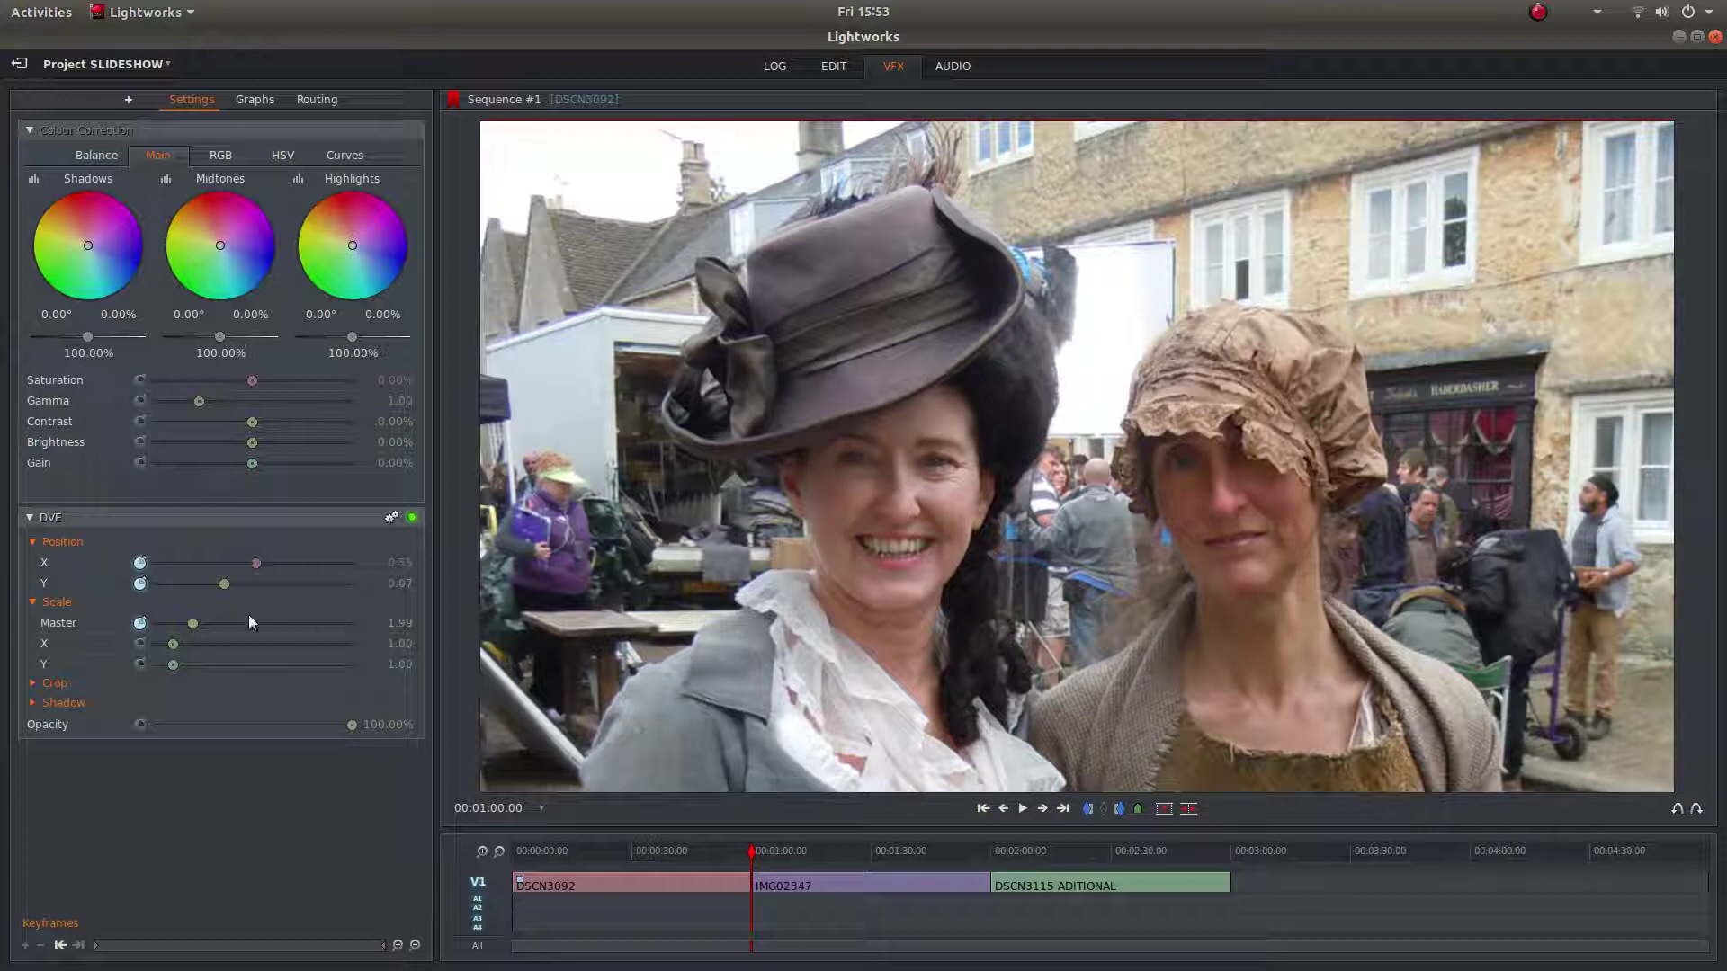
{"action": "right_click", "coordinate": [88, 562]}
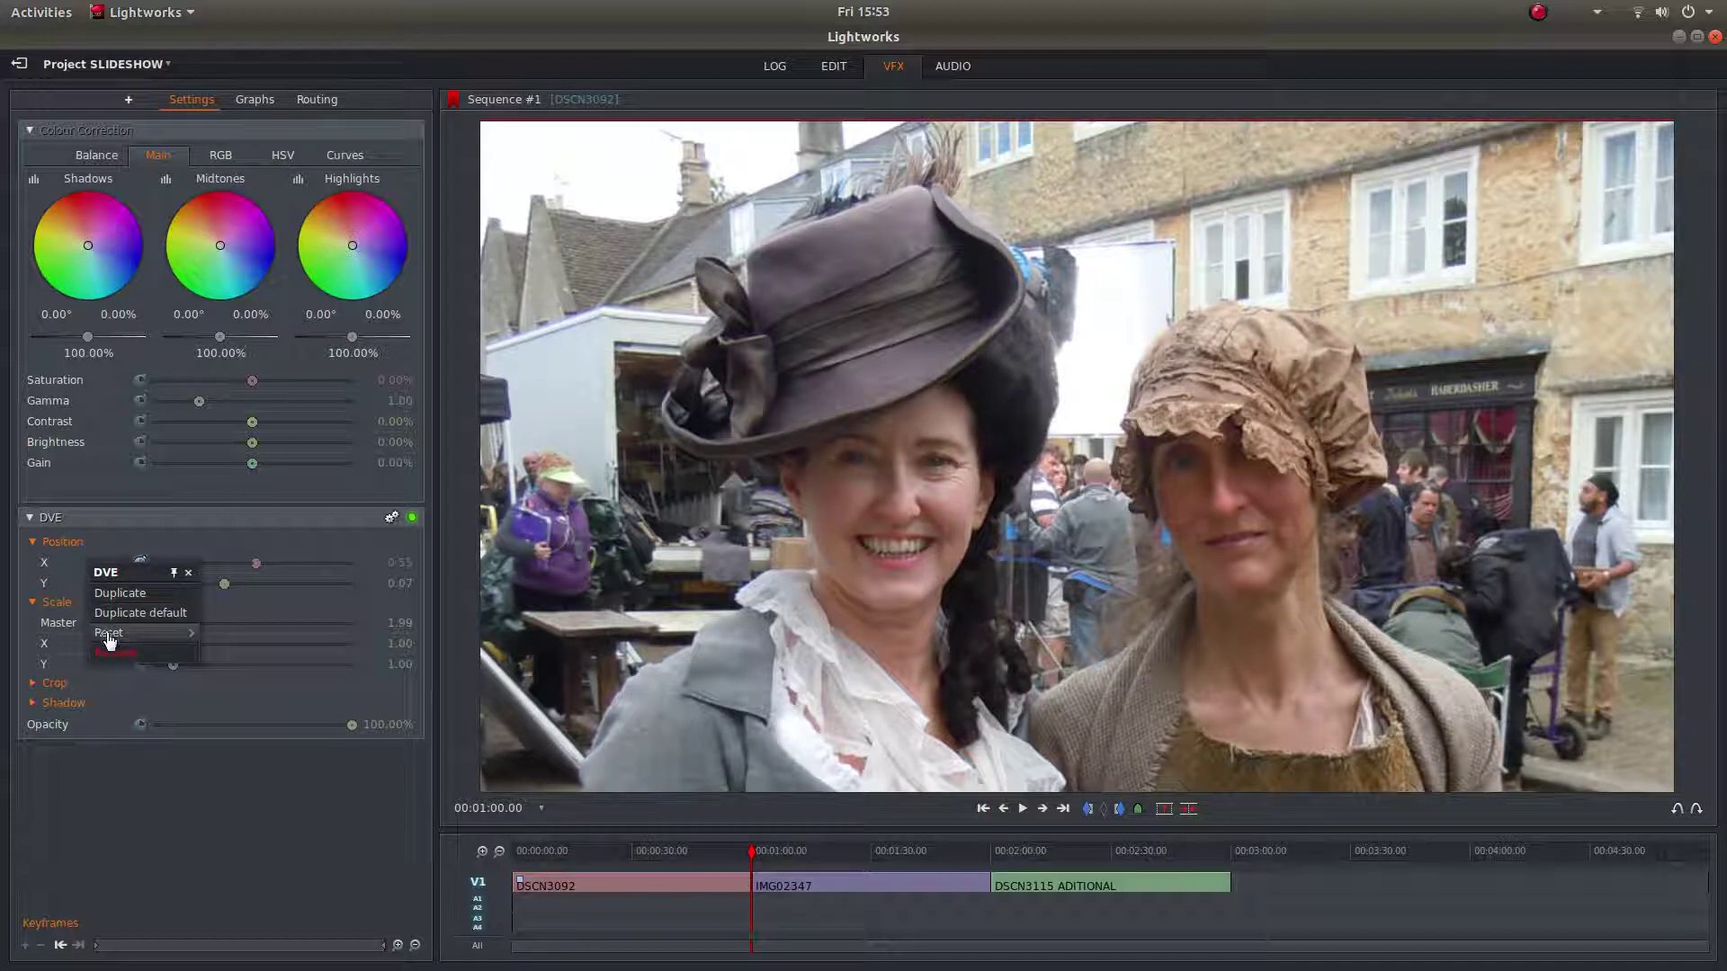
{"action": "mouse_move", "coordinate": [112, 634]}
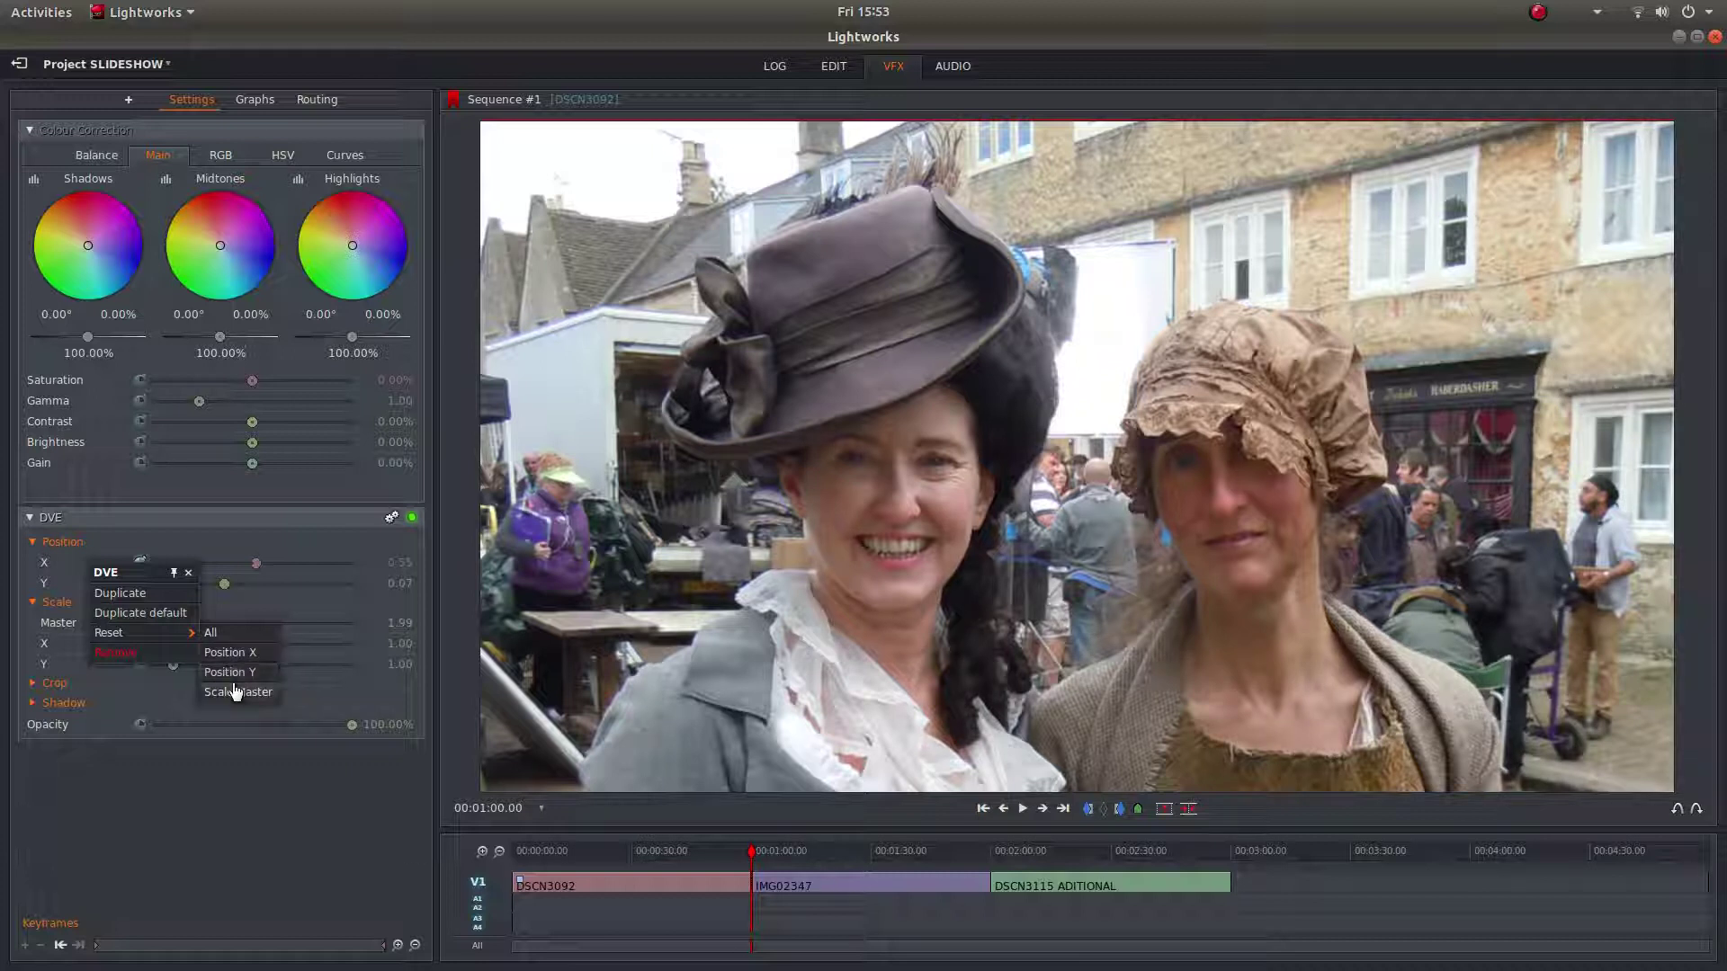
{"action": "left_click", "coordinate": [128, 813]}
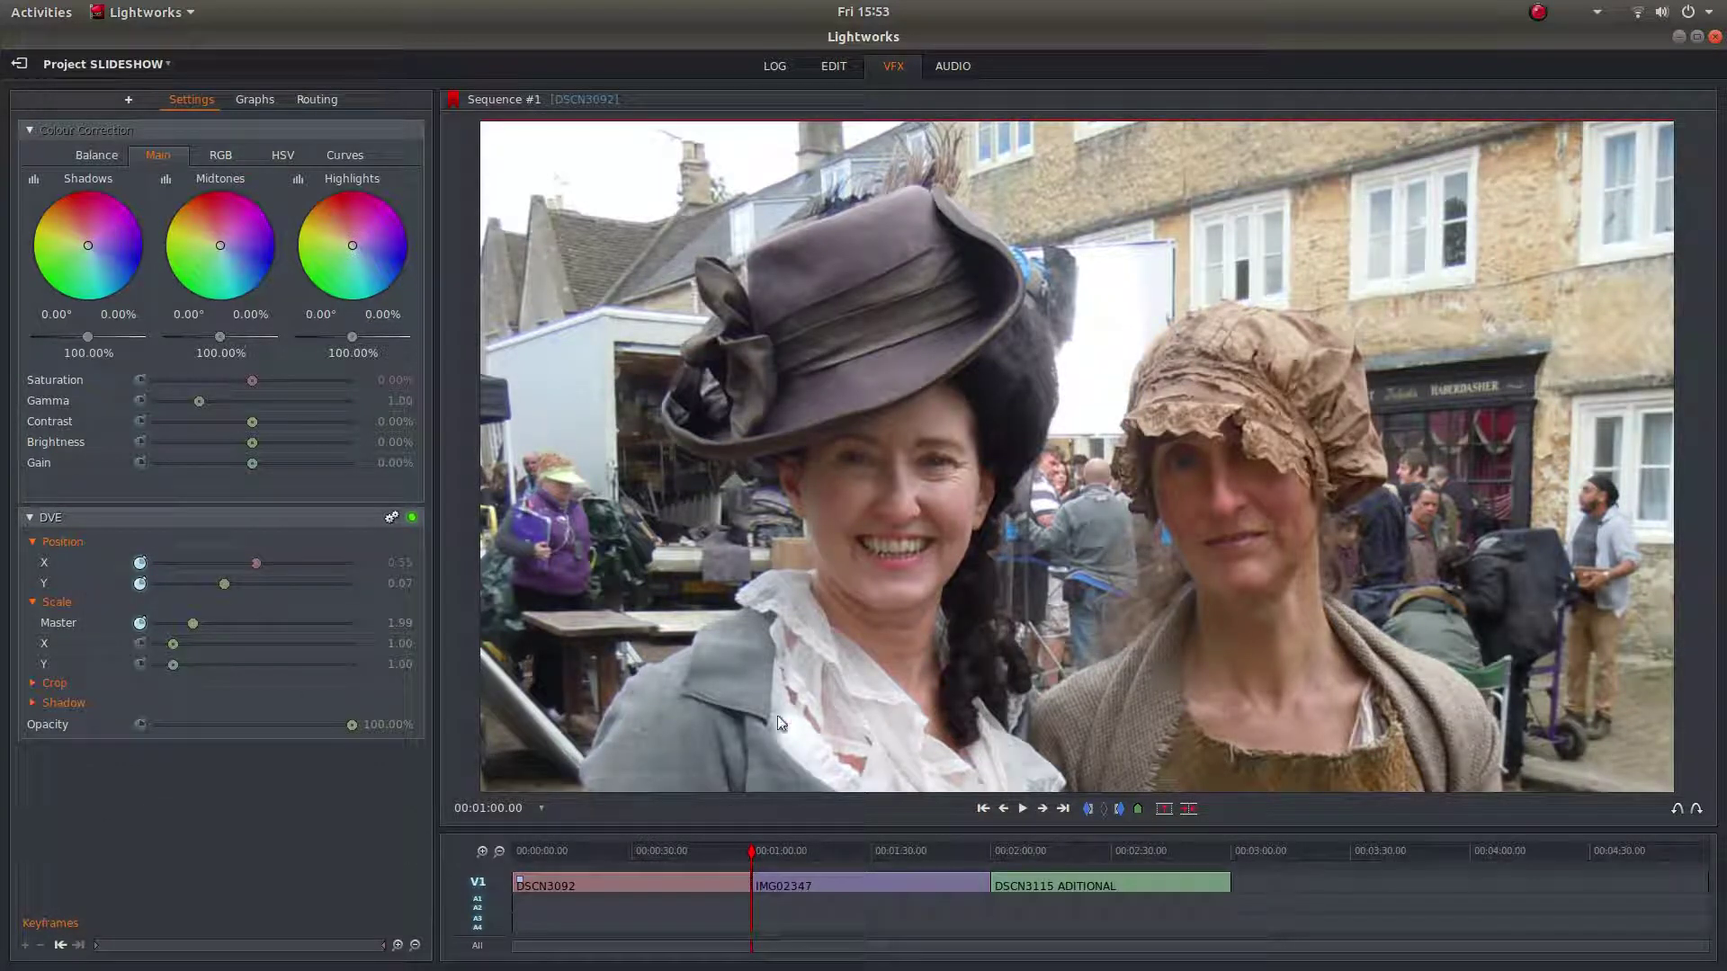
Play back DSCN3092's zoom from the start of the sequence, then return to the start
{"action": "left_click", "coordinate": [983, 809]}
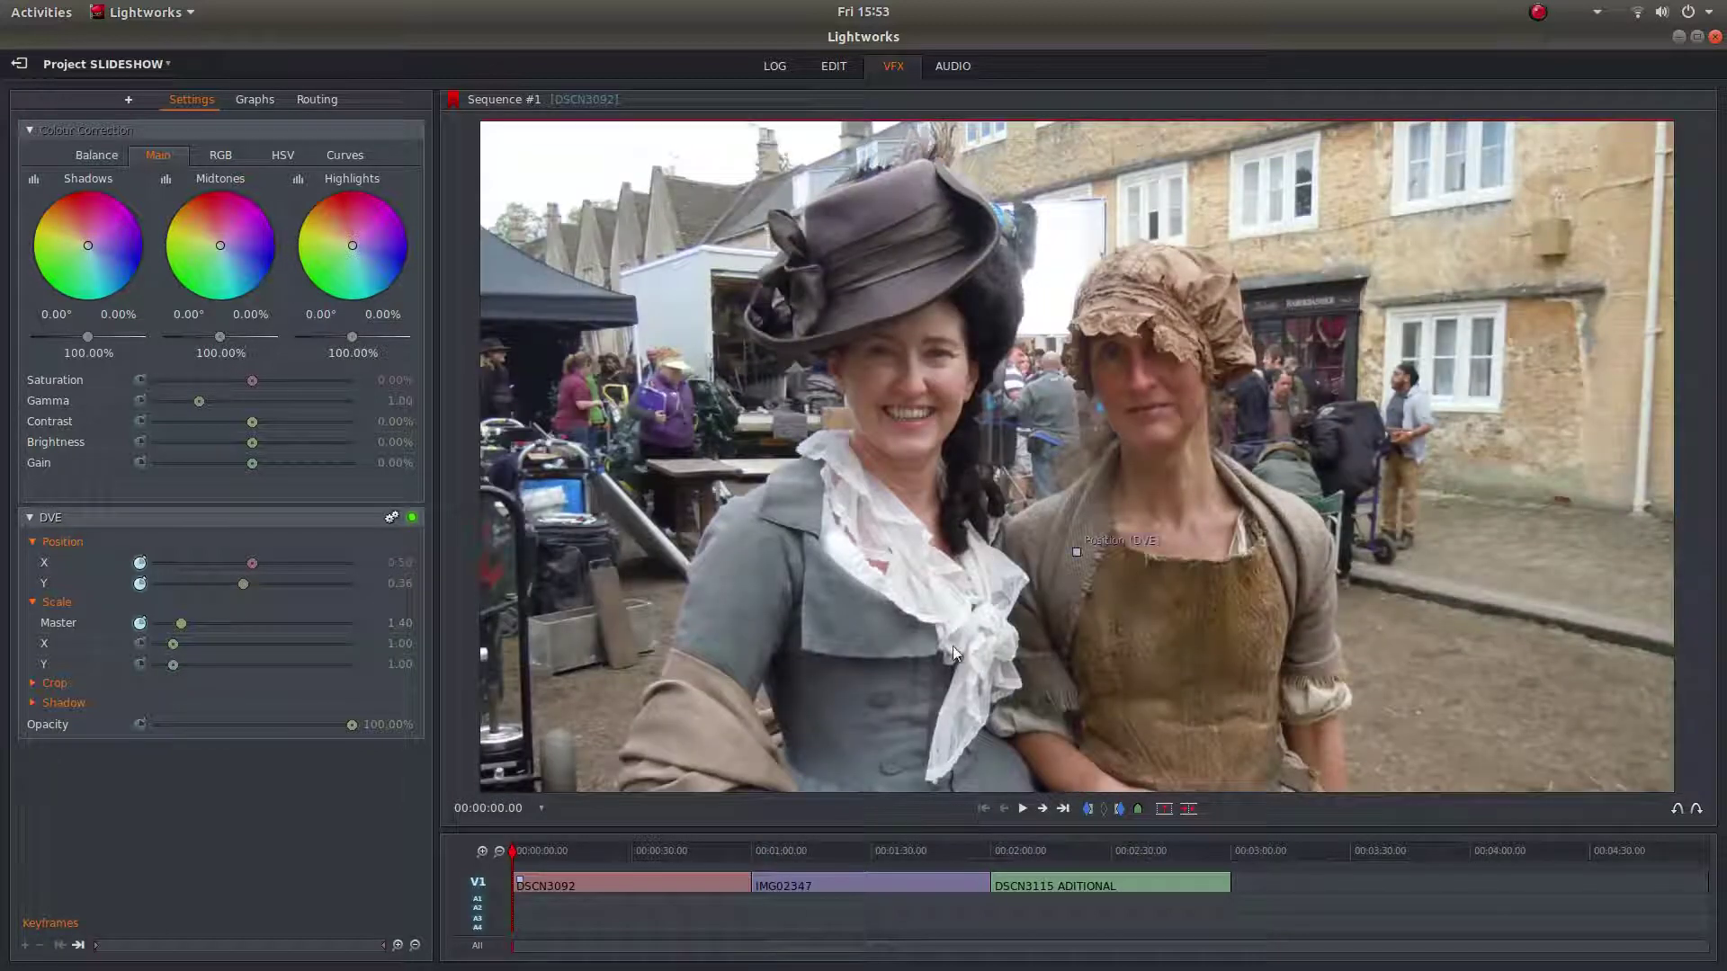
{"action": "left_click", "coordinate": [1022, 809]}
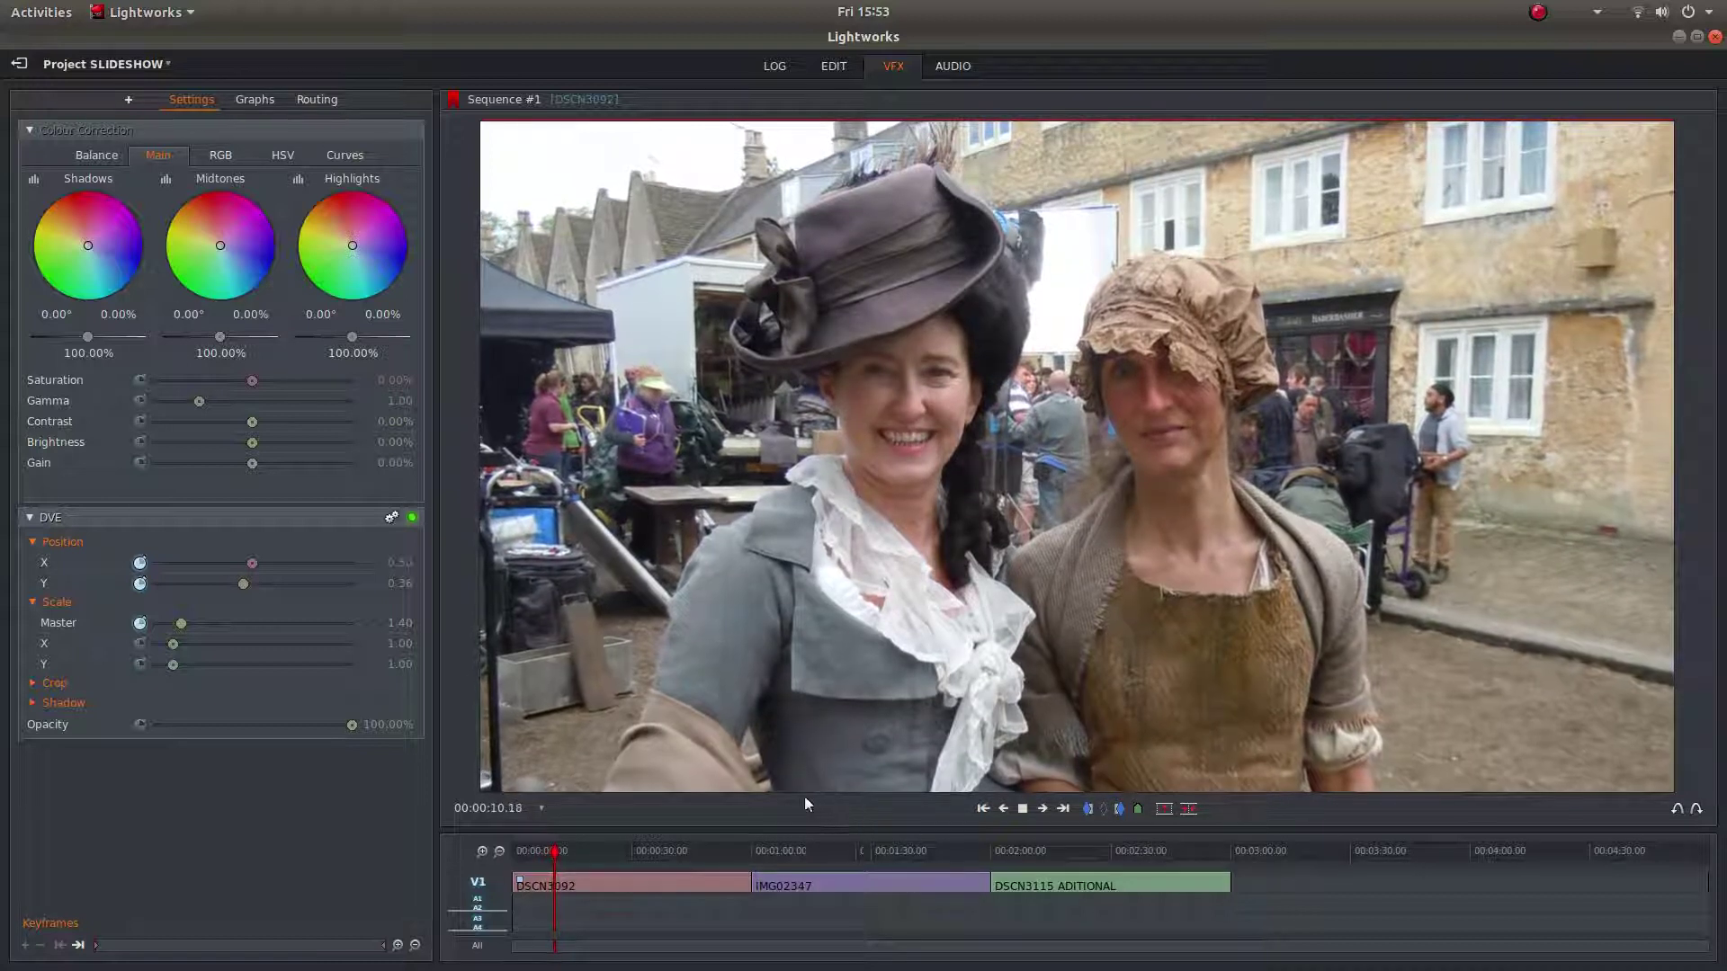
{"action": "key", "text": "space"}
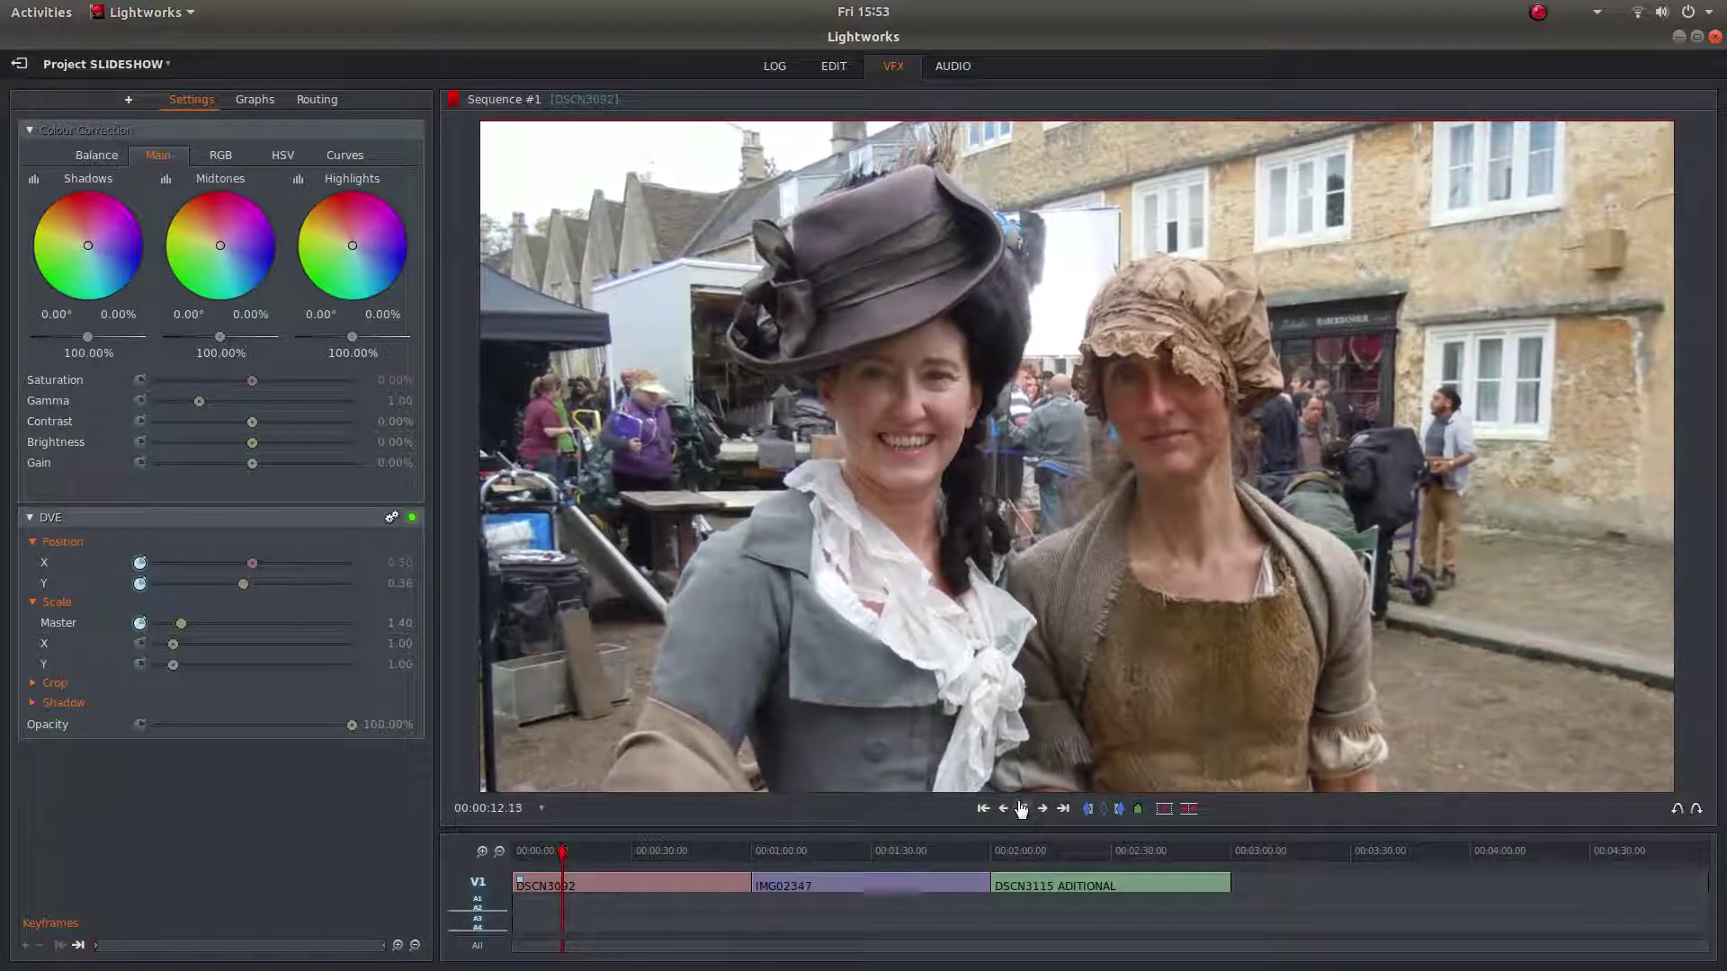
{"action": "left_click", "coordinate": [983, 809]}
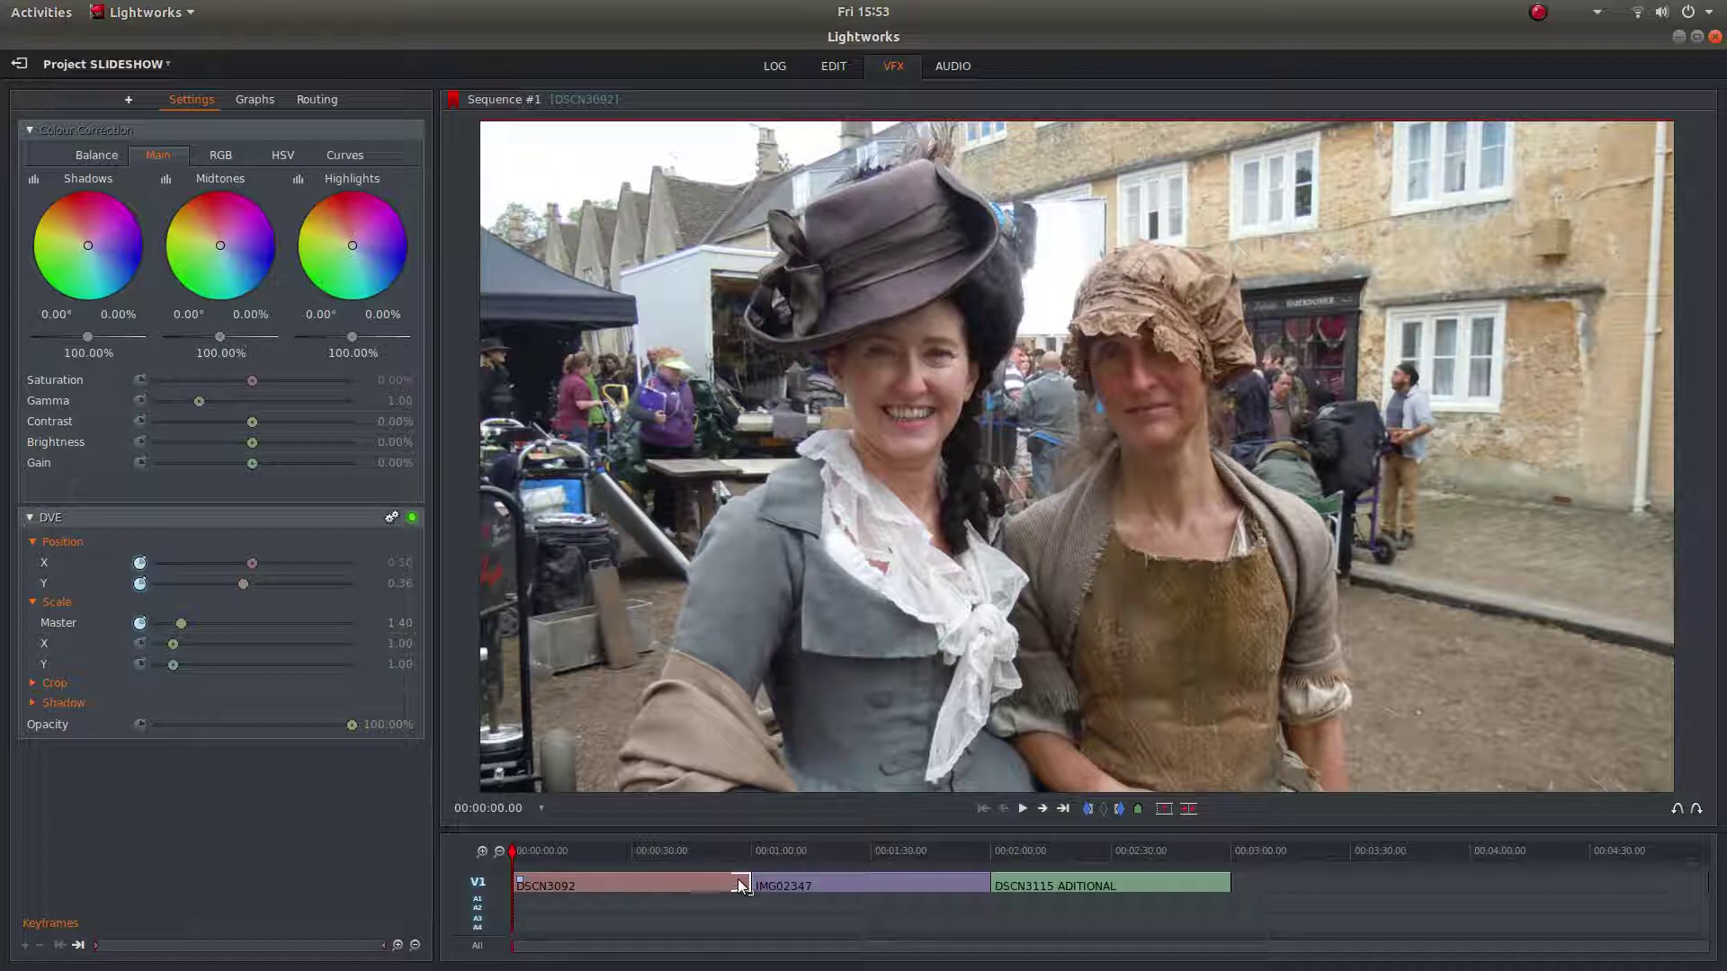
Shorten clip DSCN3092 so it ends at 00:00:08.08, and play its animation from the start
{"action": "left_click_drag", "start_coordinate": [741, 877], "coordinate": [537, 882]}
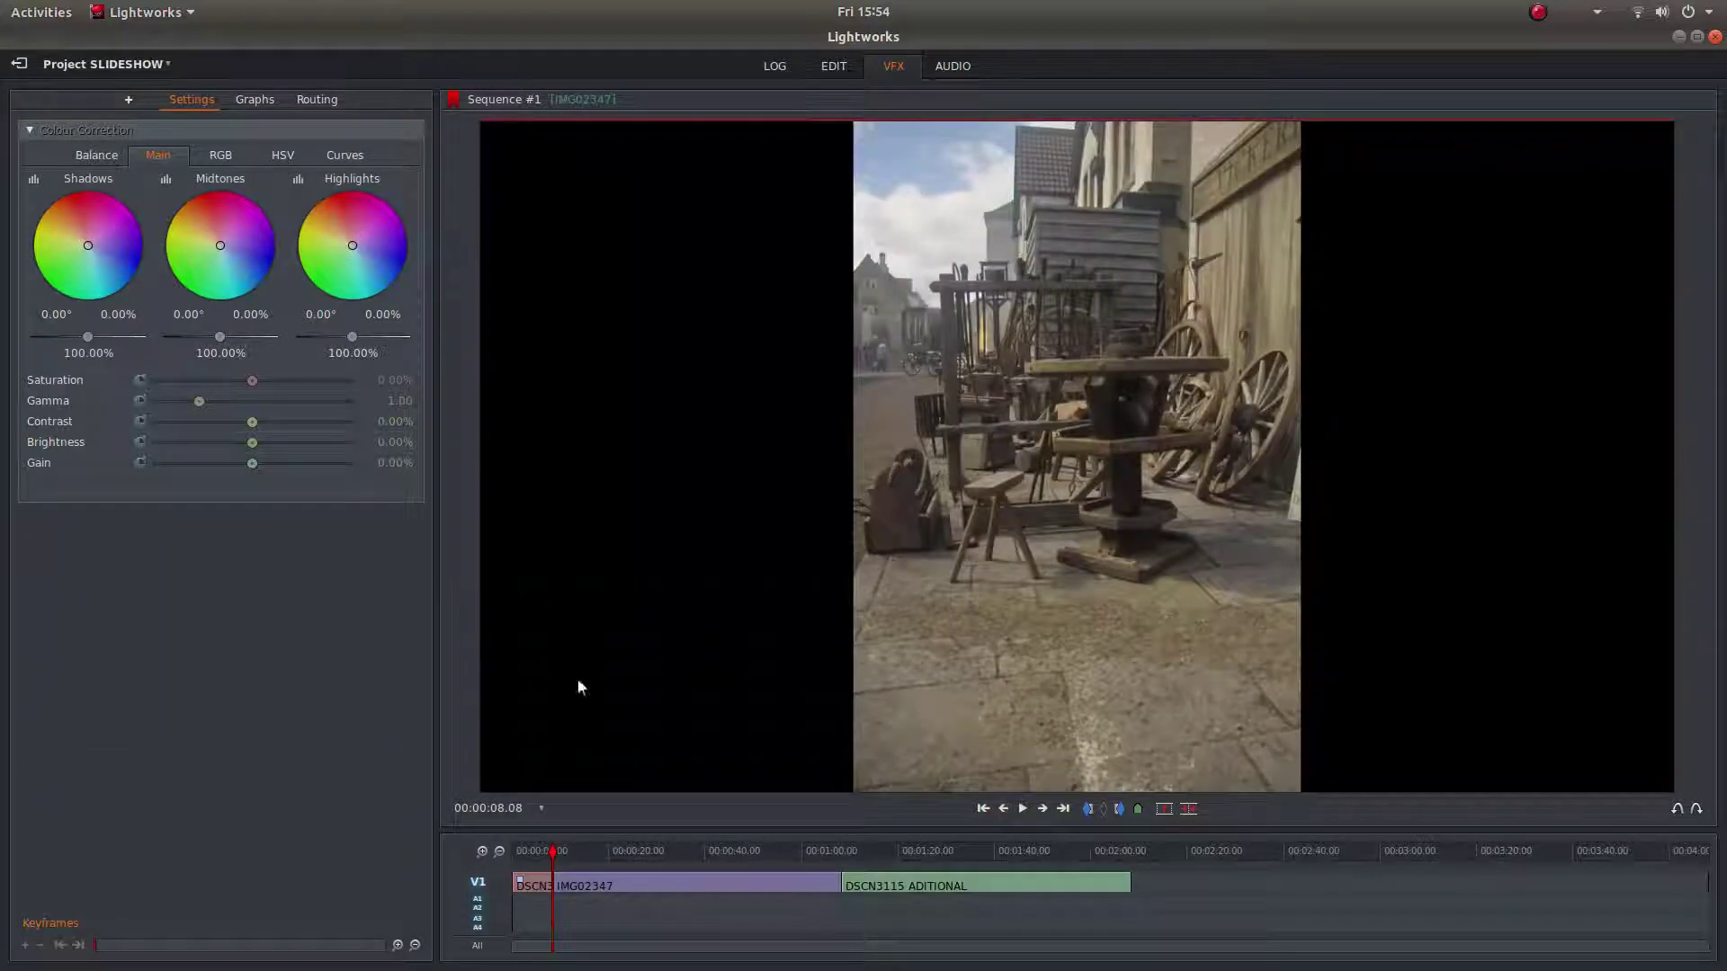
{"action": "left_click", "coordinate": [983, 808]}
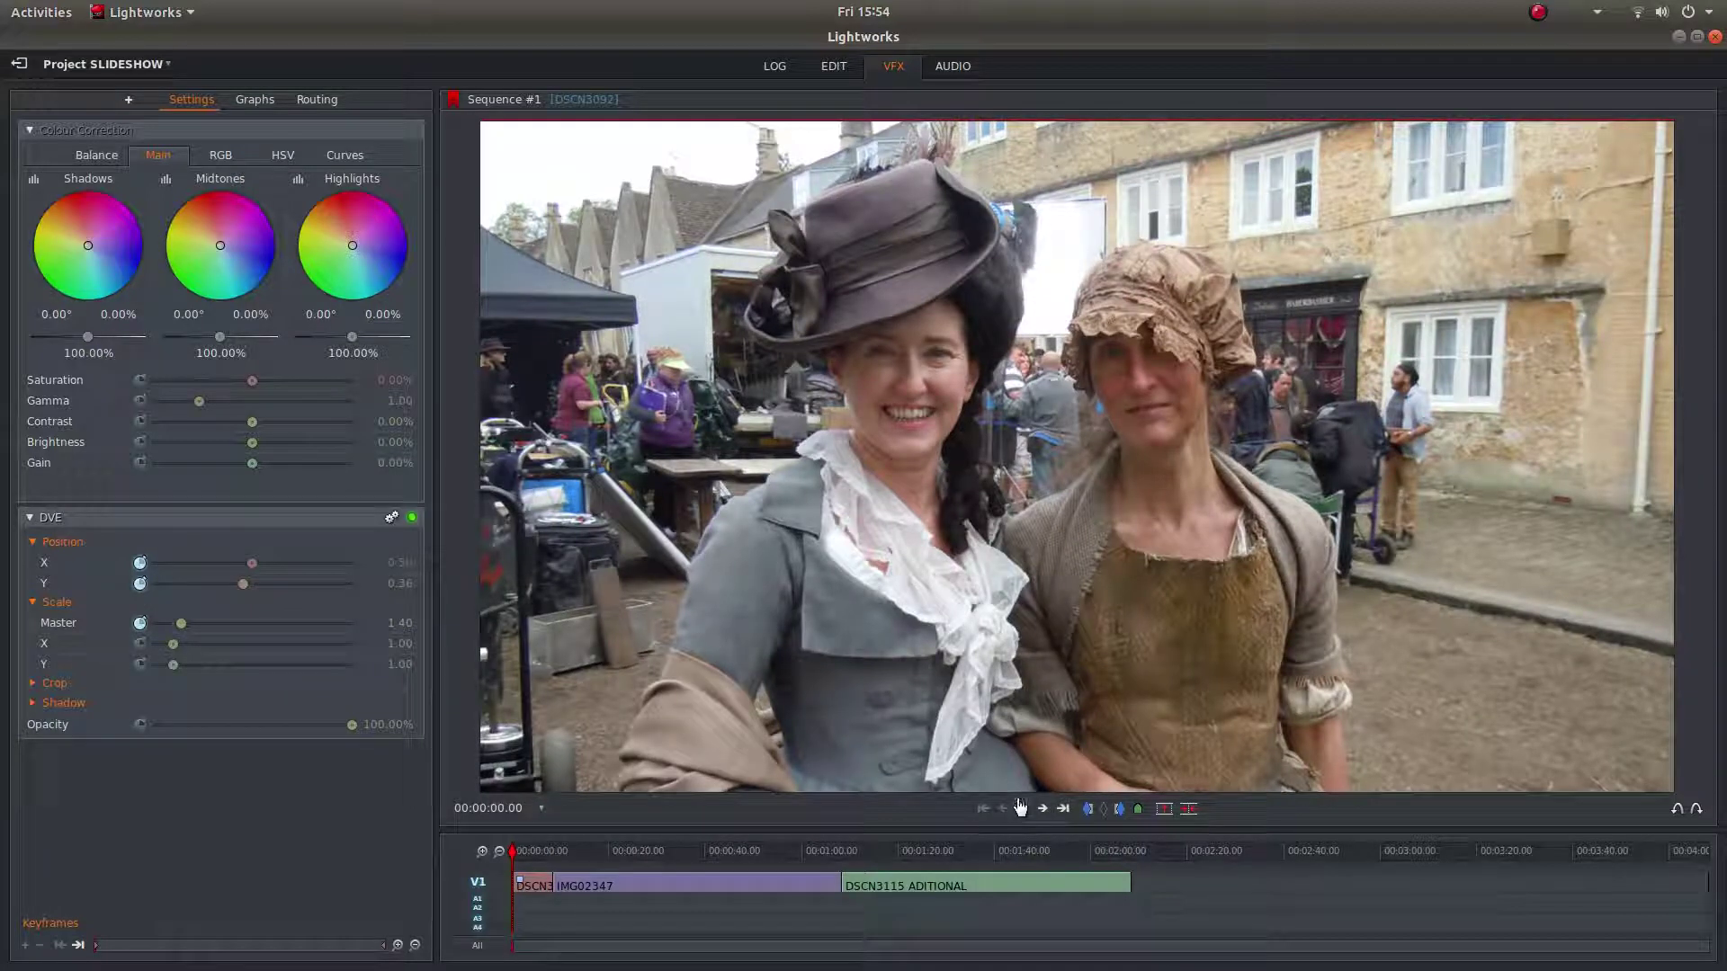
{"action": "left_click", "coordinate": [1024, 808]}
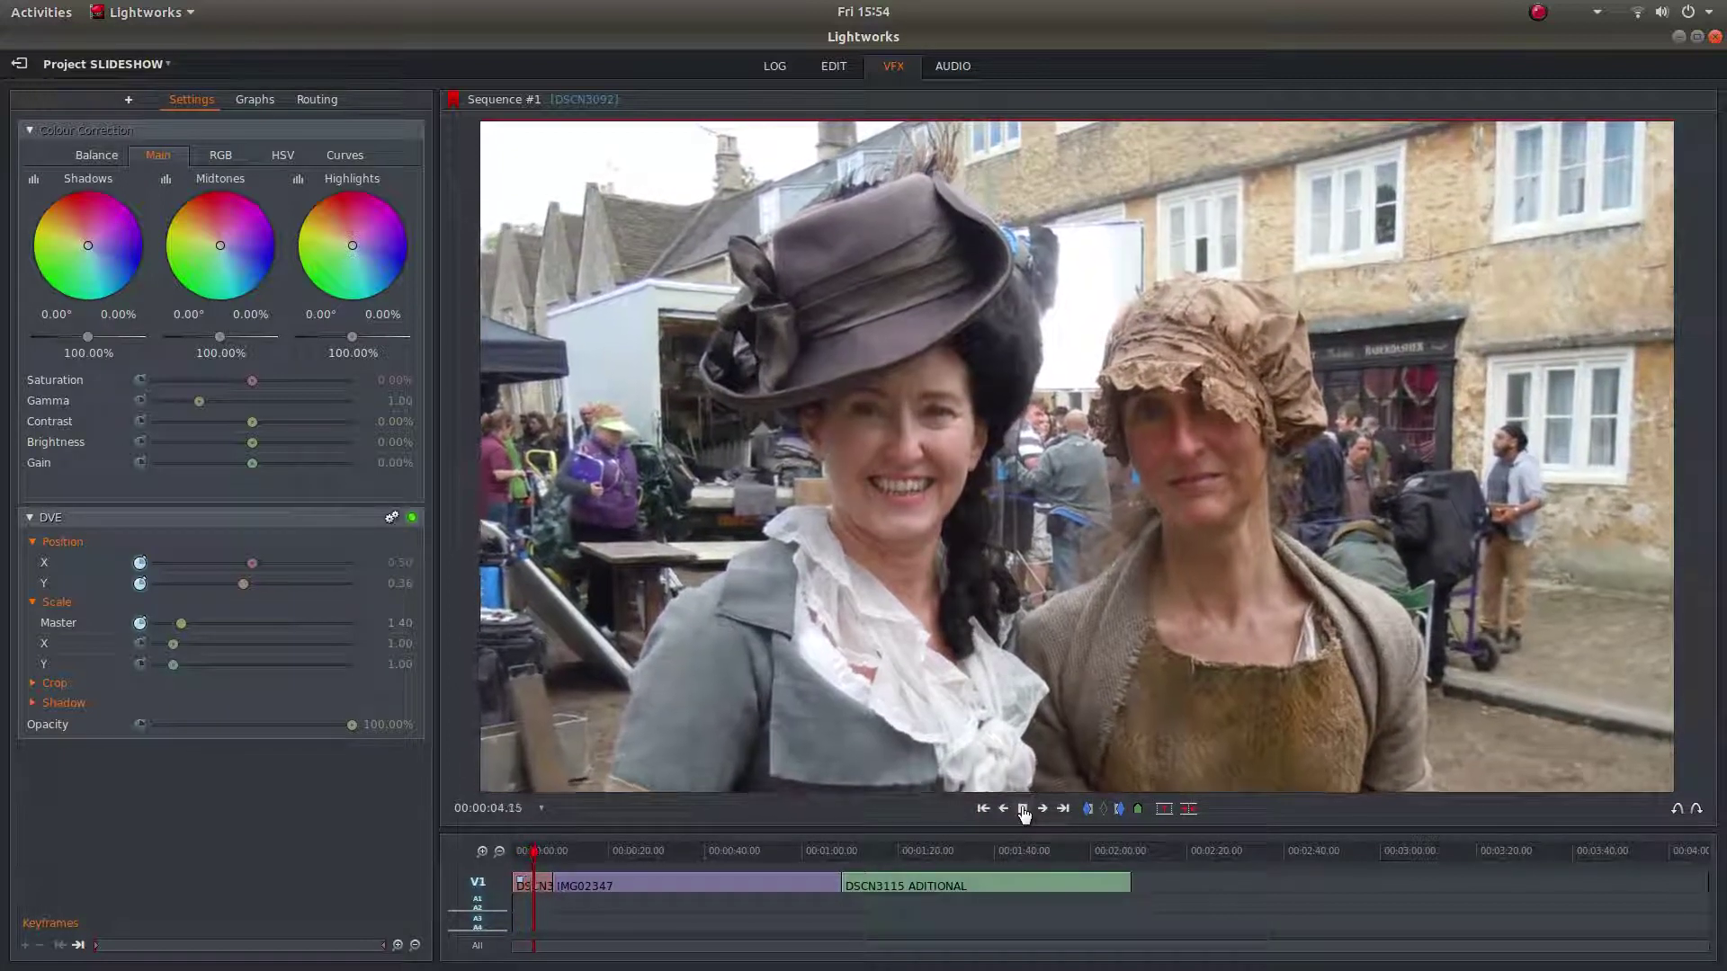
{"action": "left_click", "coordinate": [1023, 808]}
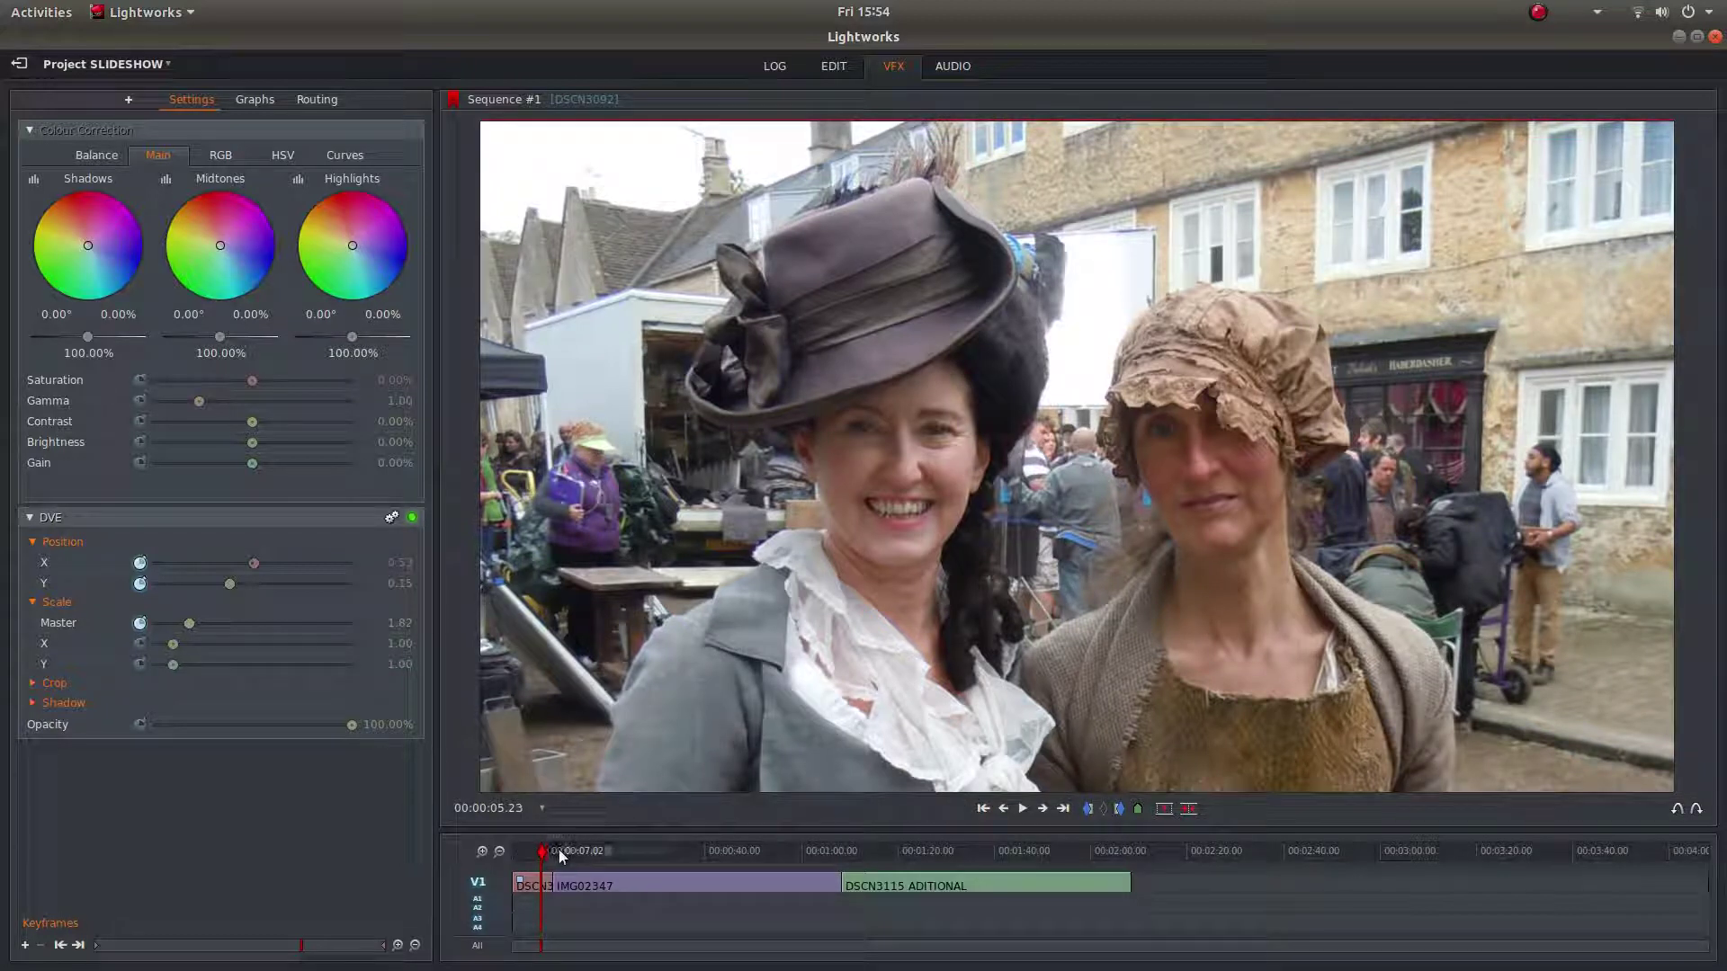
Move the playhead onto clip IMG02347 and apply the 2D DVE effect to it
{"action": "left_click_drag", "start_coordinate": [542, 850], "coordinate": [560, 849]}
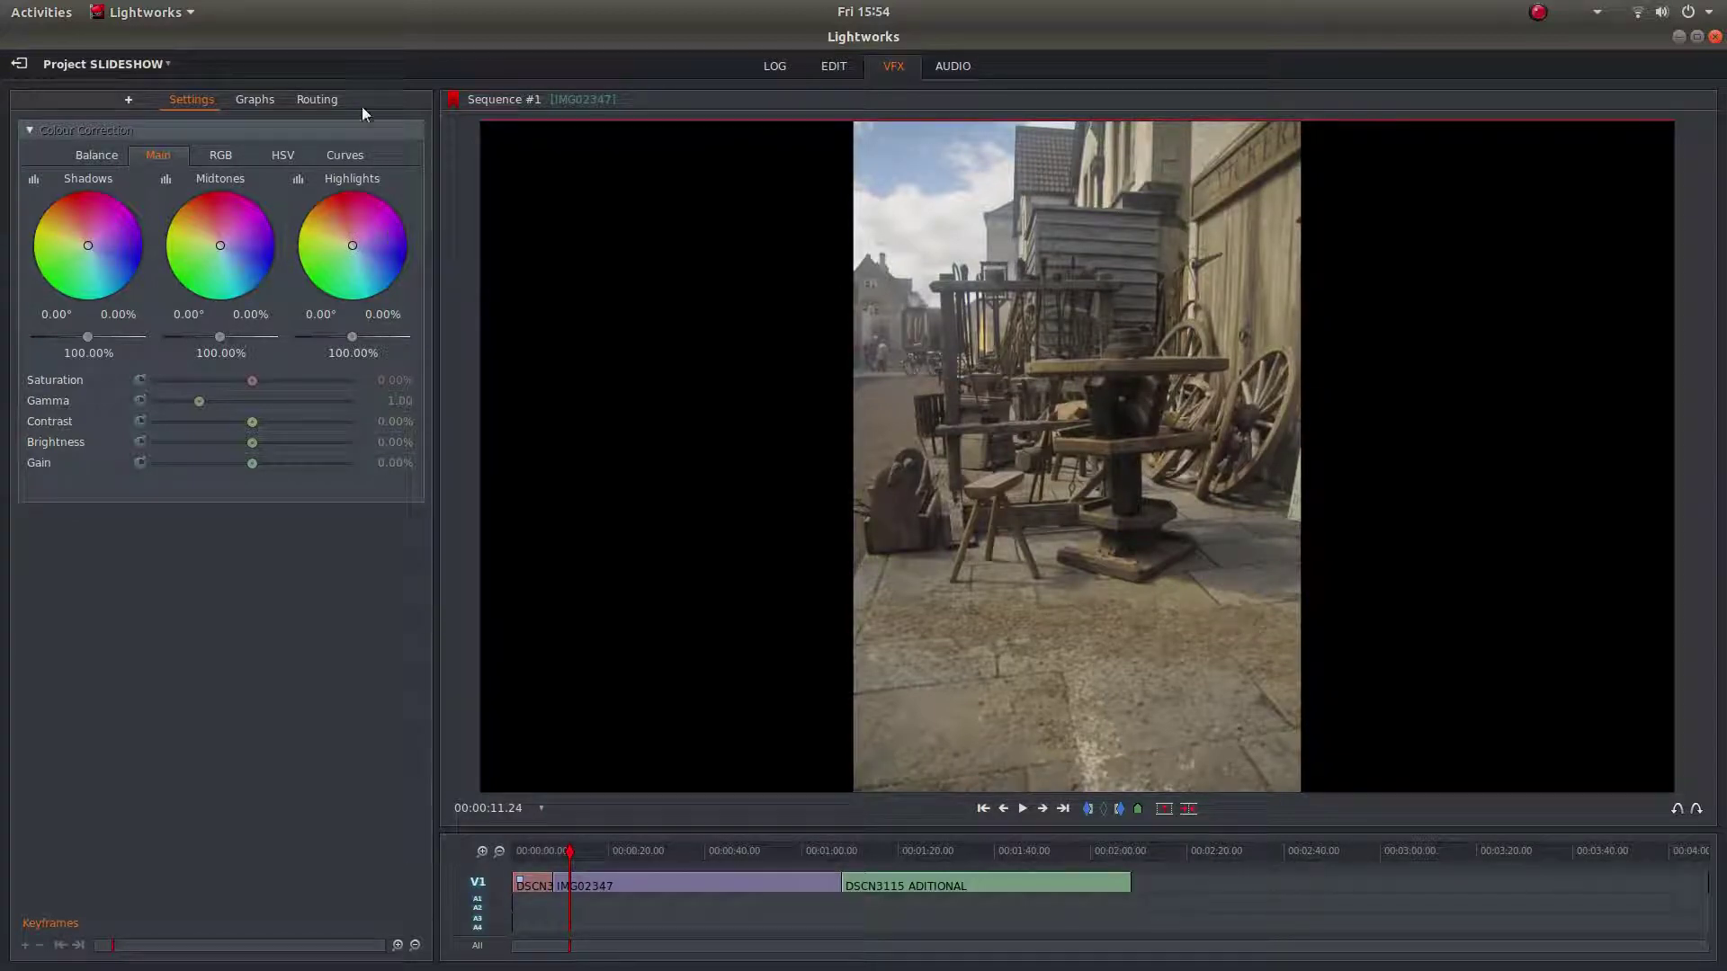
{"action": "left_click", "coordinate": [131, 102]}
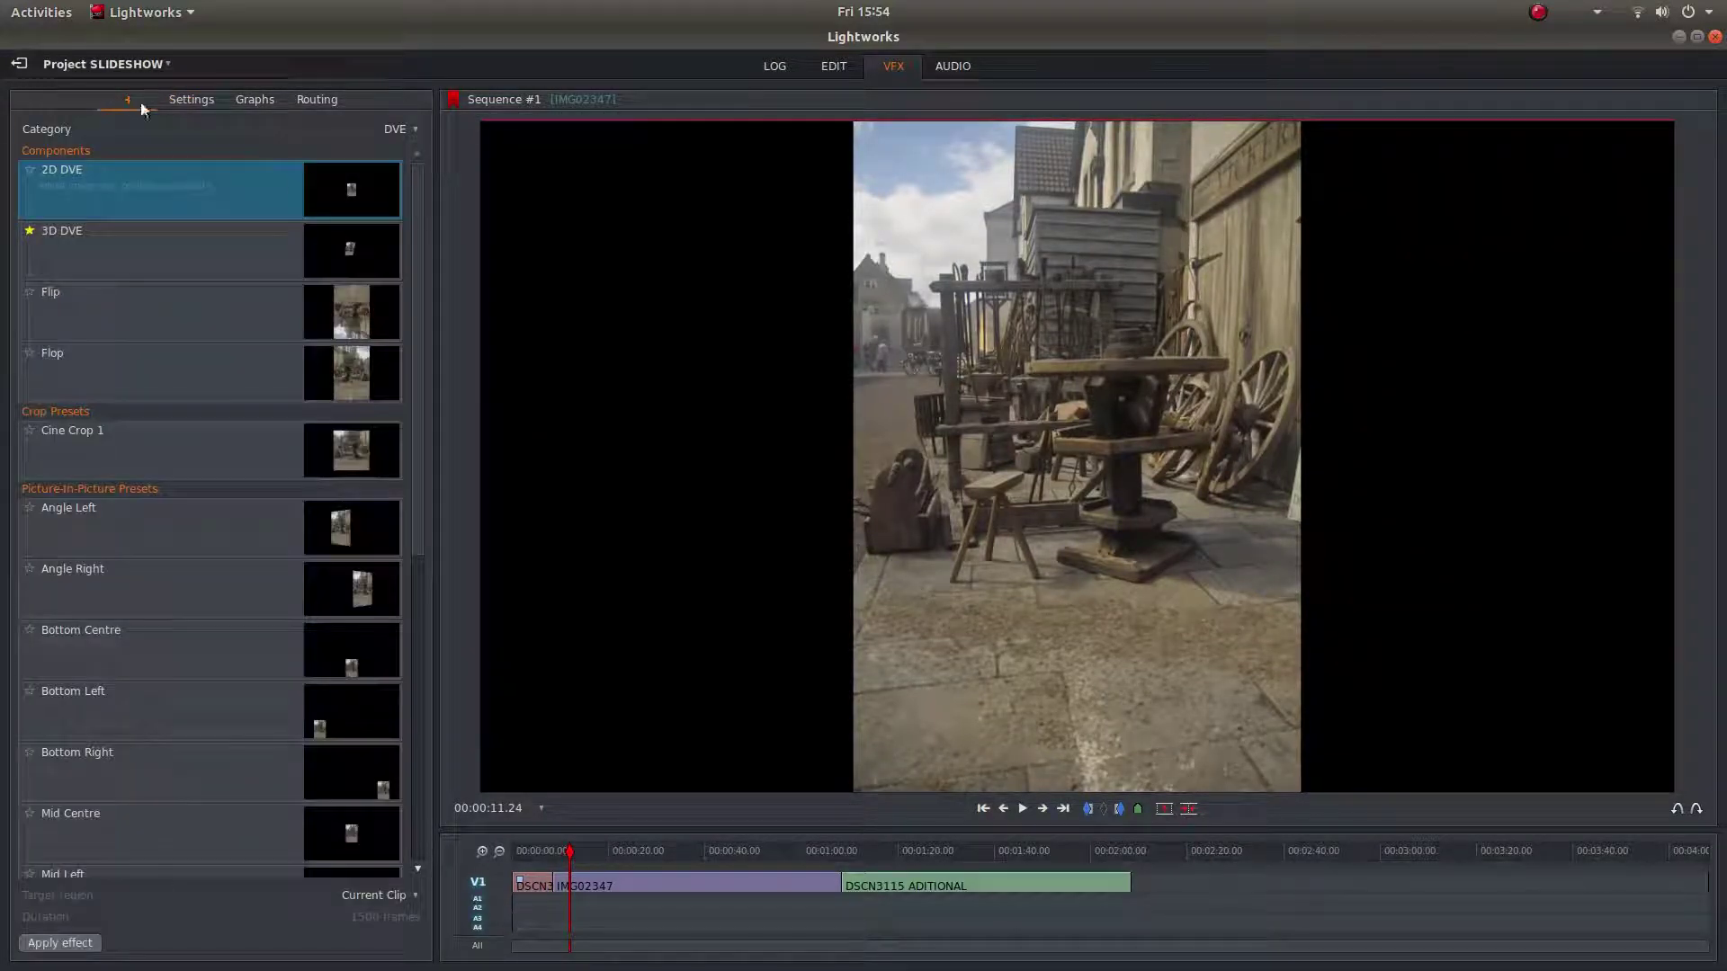
{"action": "double_click", "coordinate": [153, 187]}
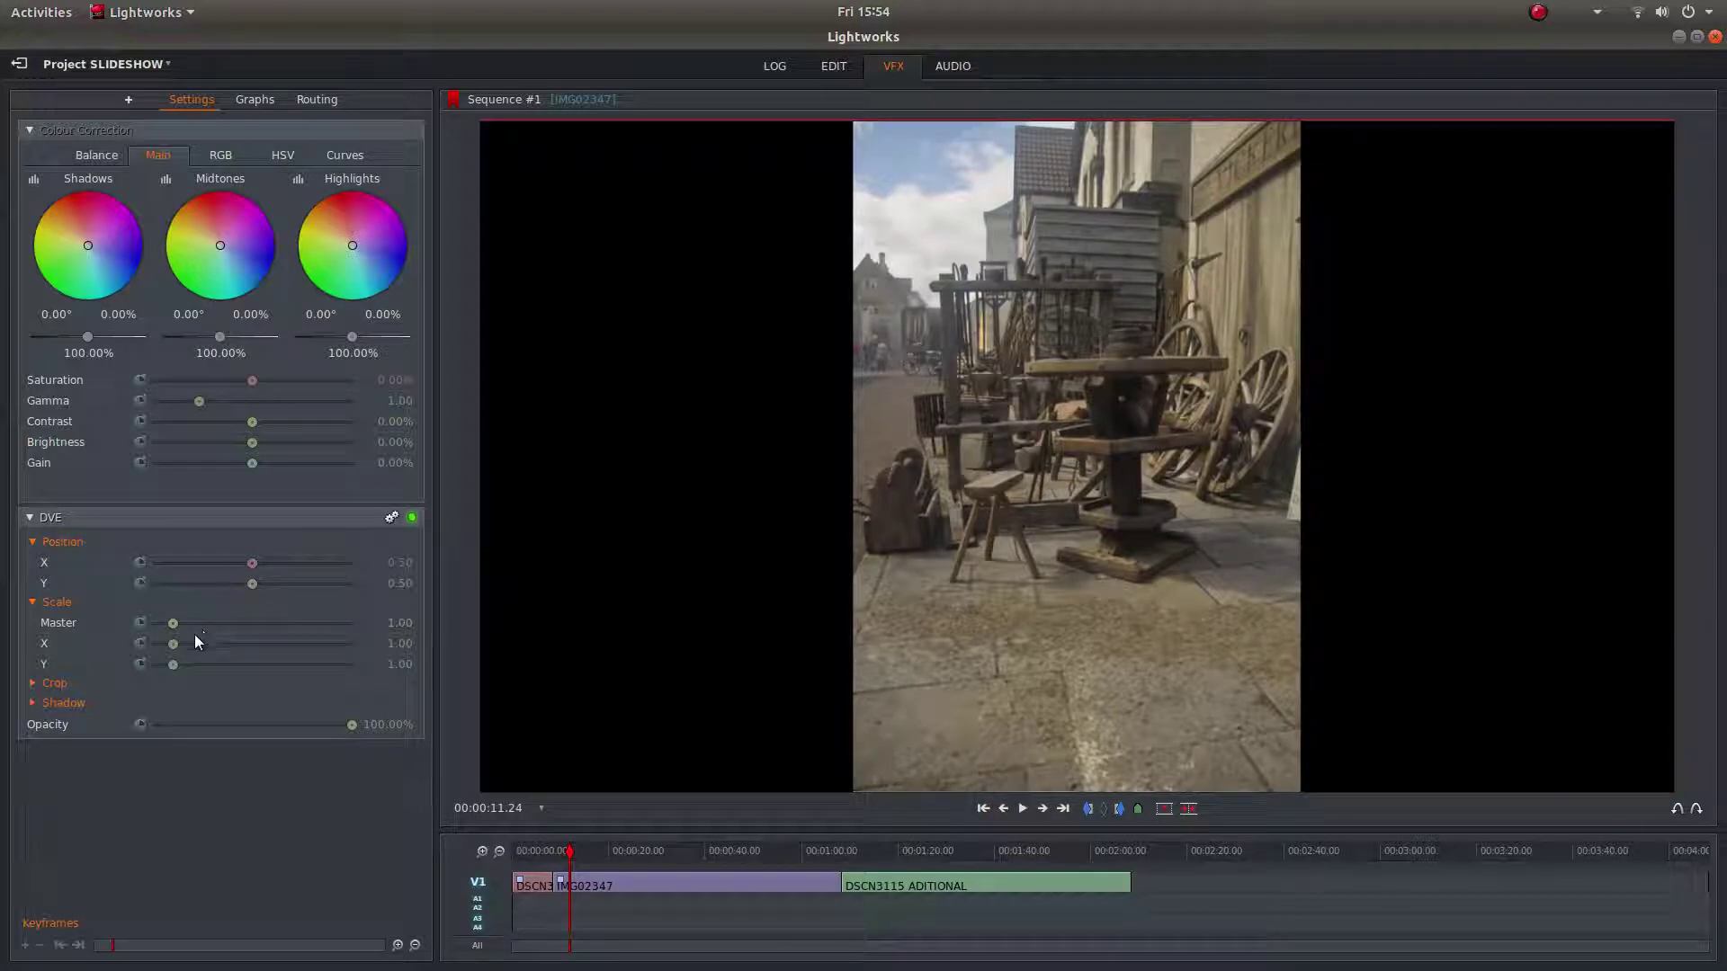
Set IMG02347's Master scale to 2.90 and Position Y to -0.42, and keyframe Position X, Position Y and Master scale
{"action": "left_click_drag", "start_coordinate": [171, 628], "coordinate": [190, 576]}
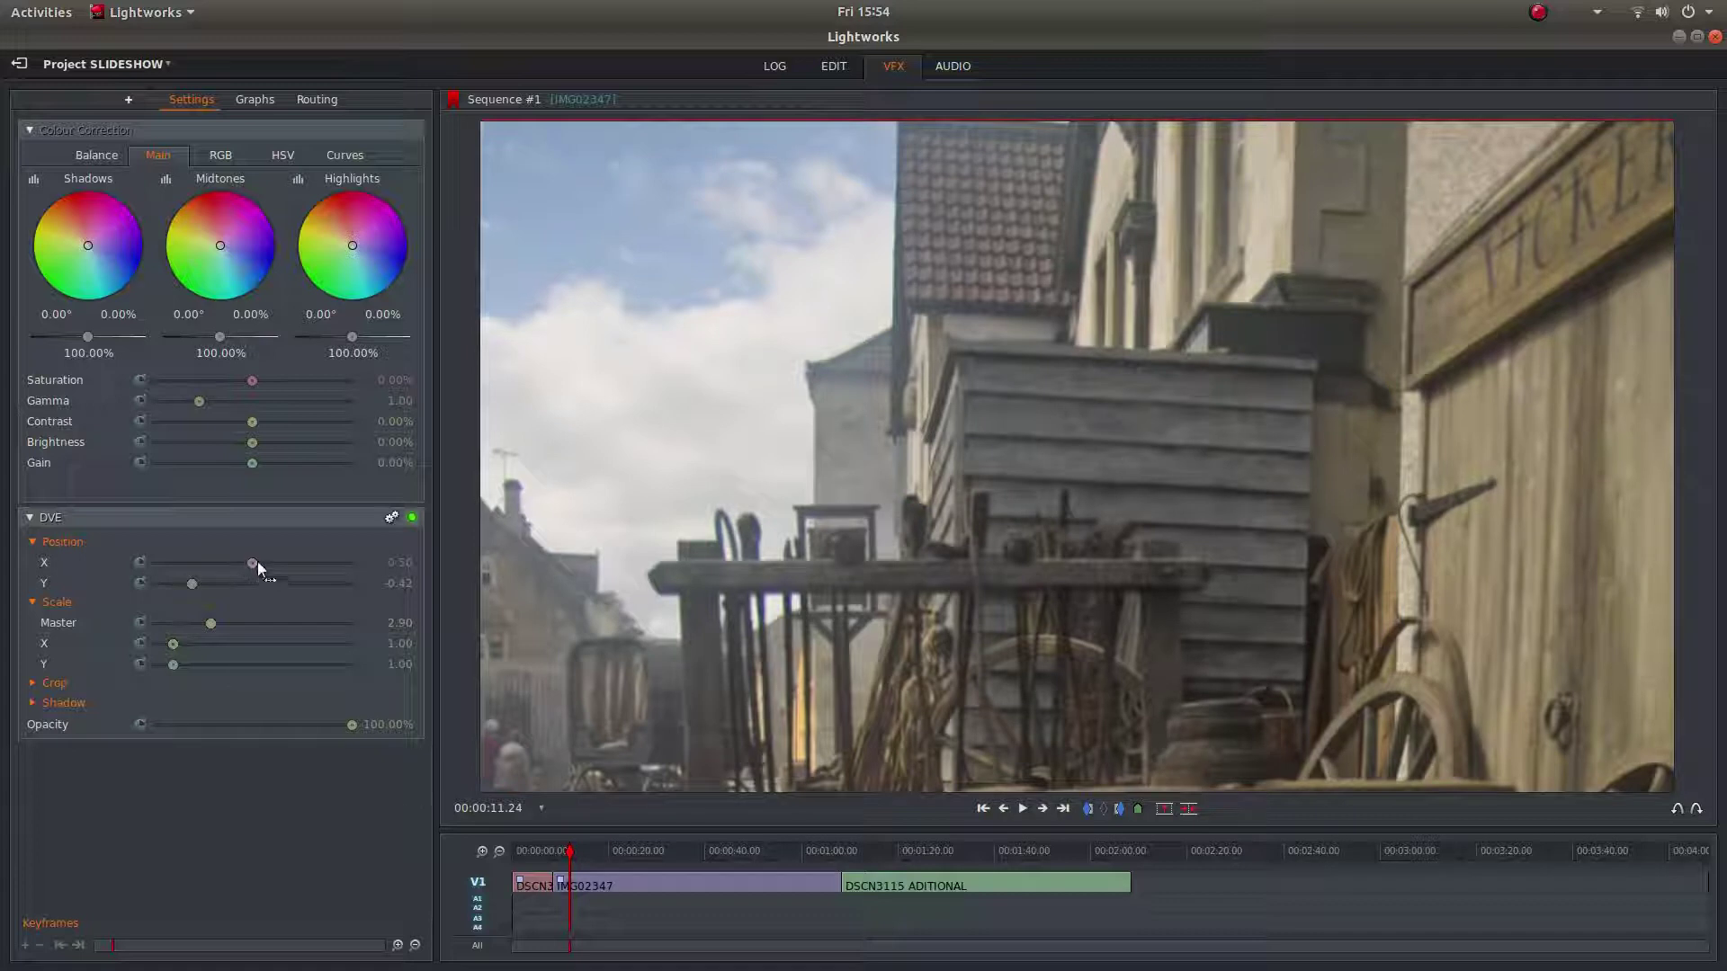
{"action": "left_click", "coordinate": [140, 563]}
{"action": "left_click", "coordinate": [140, 623]}
{"action": "left_click", "coordinate": [60, 944]}
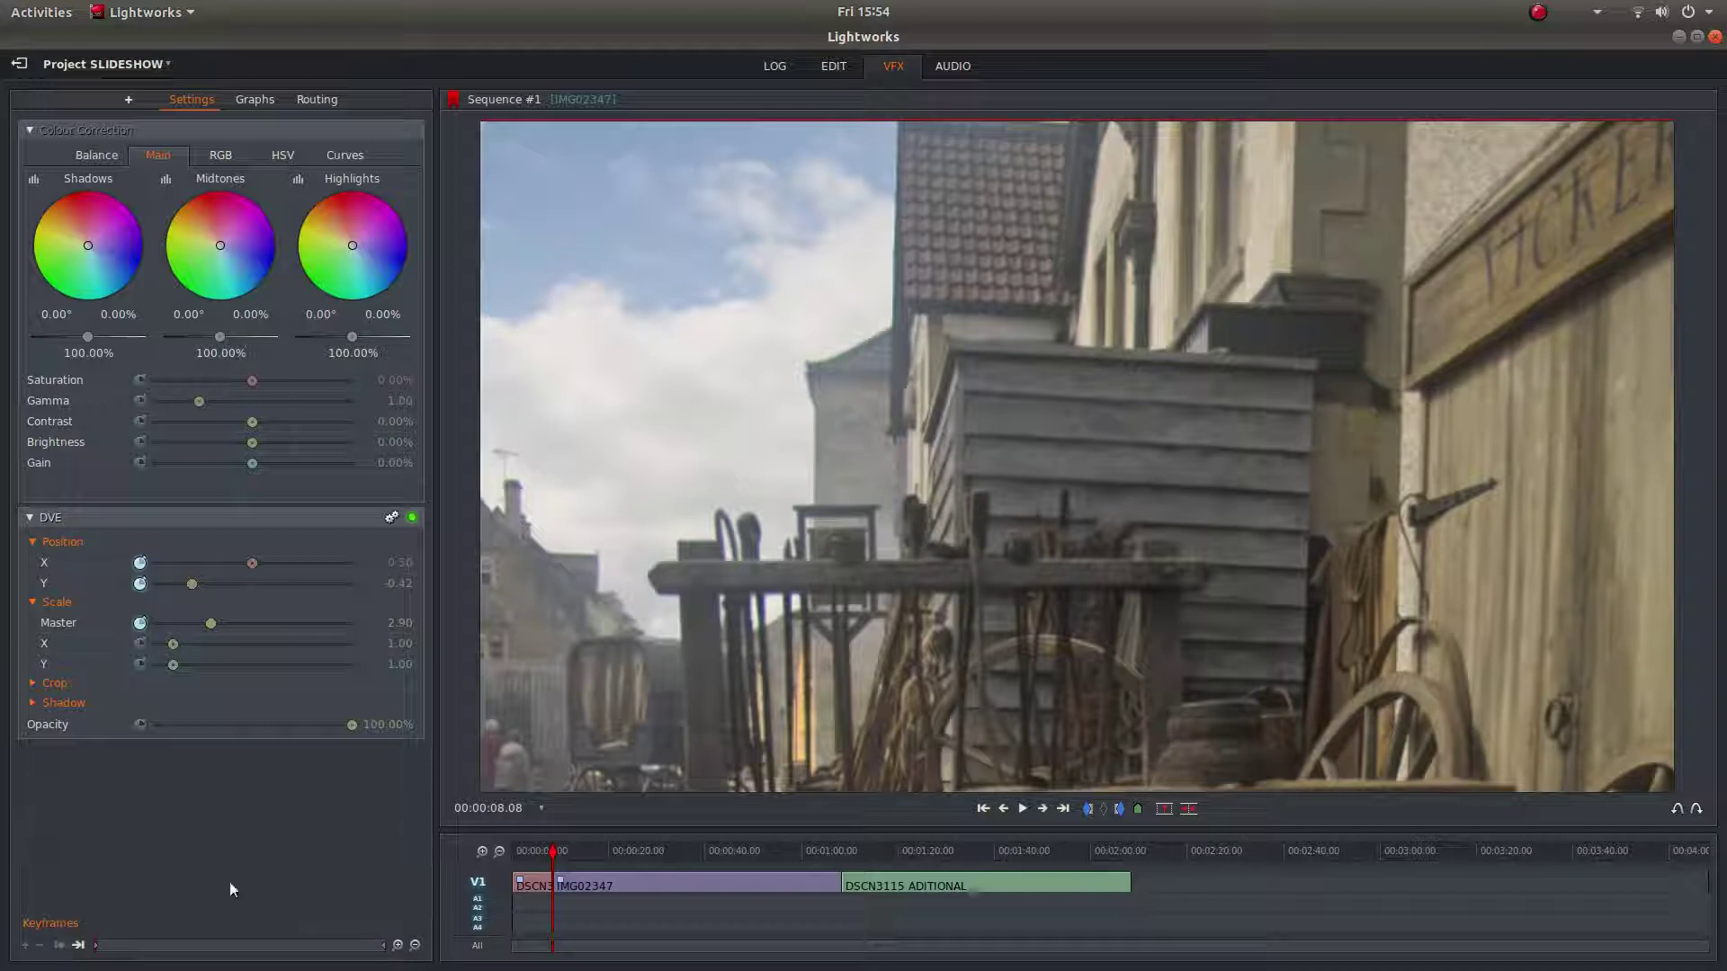
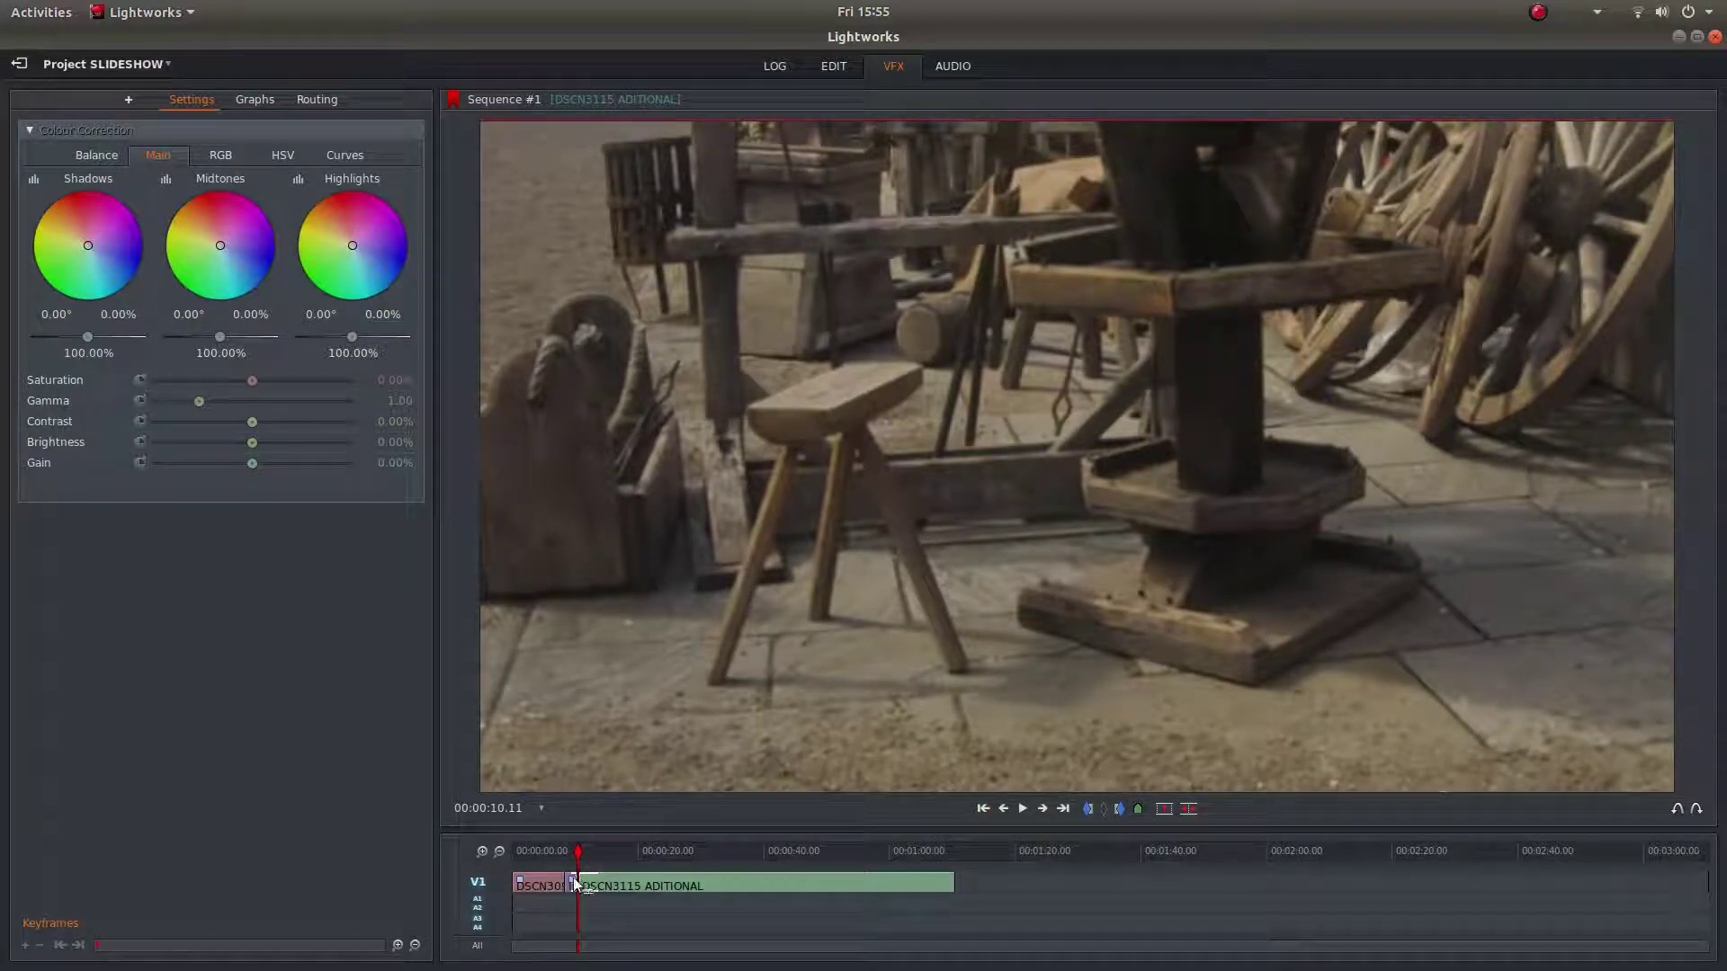
Trim clip IMG02347 so it ends at 00:00:16.17, and play its animation from the clip's start
{"action": "left_click_drag", "start_coordinate": [580, 884], "coordinate": [616, 886]}
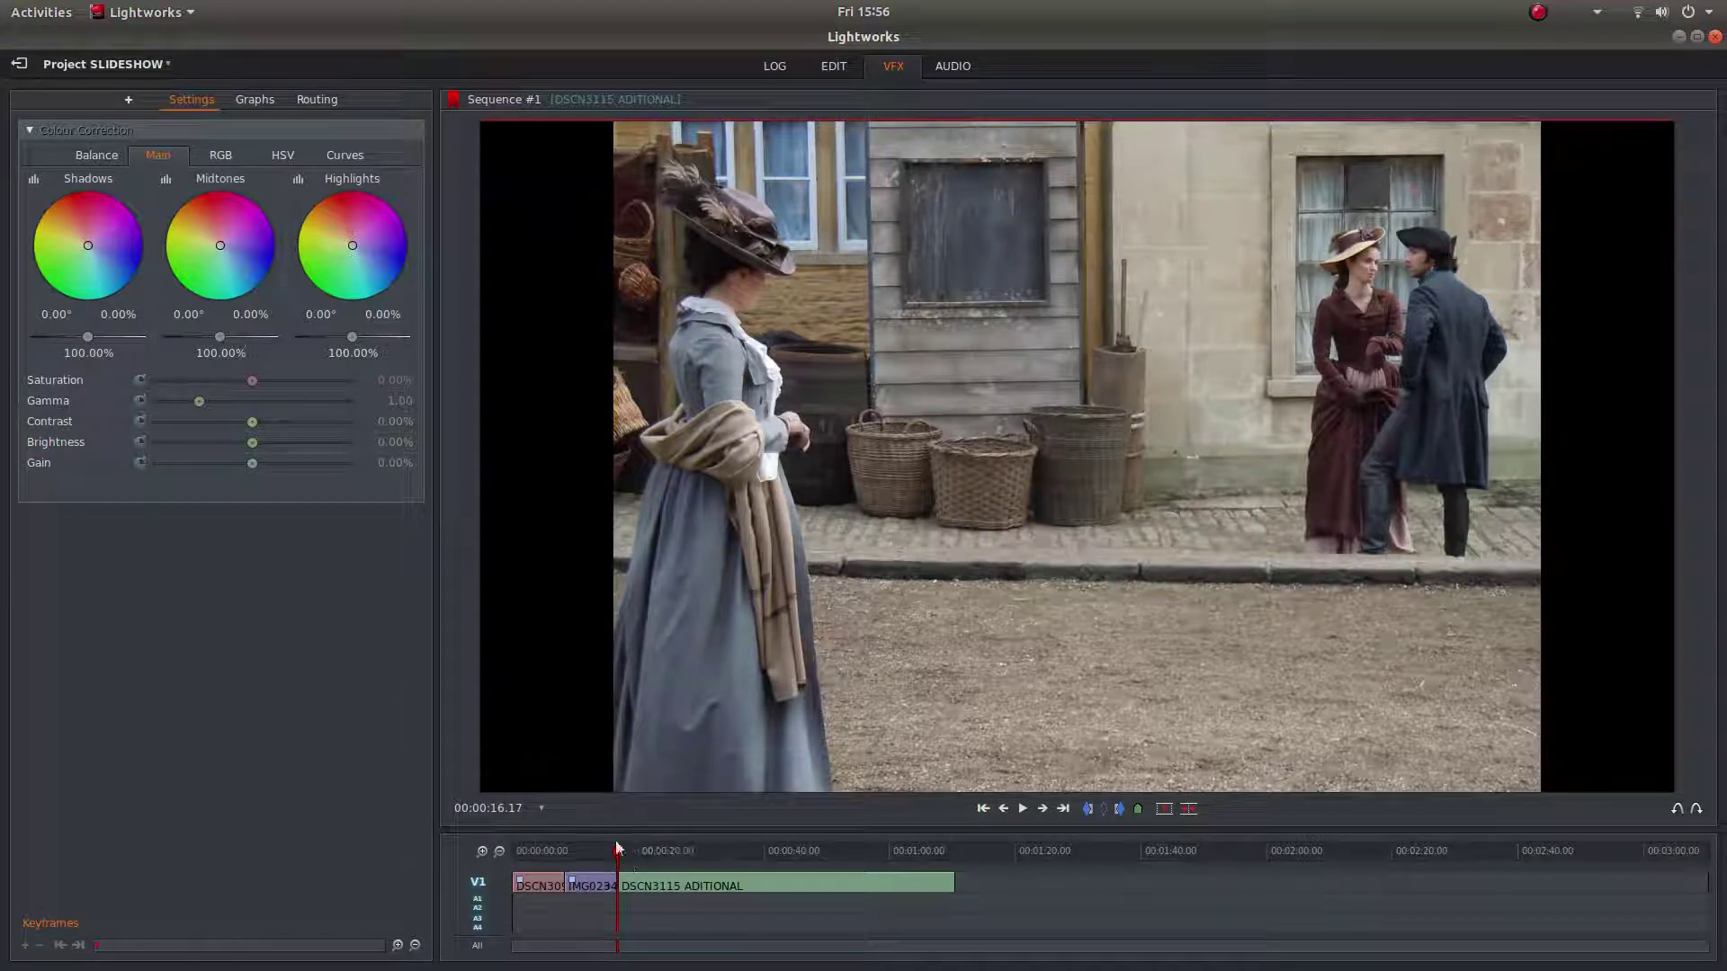
{"action": "left_click", "coordinate": [984, 810]}
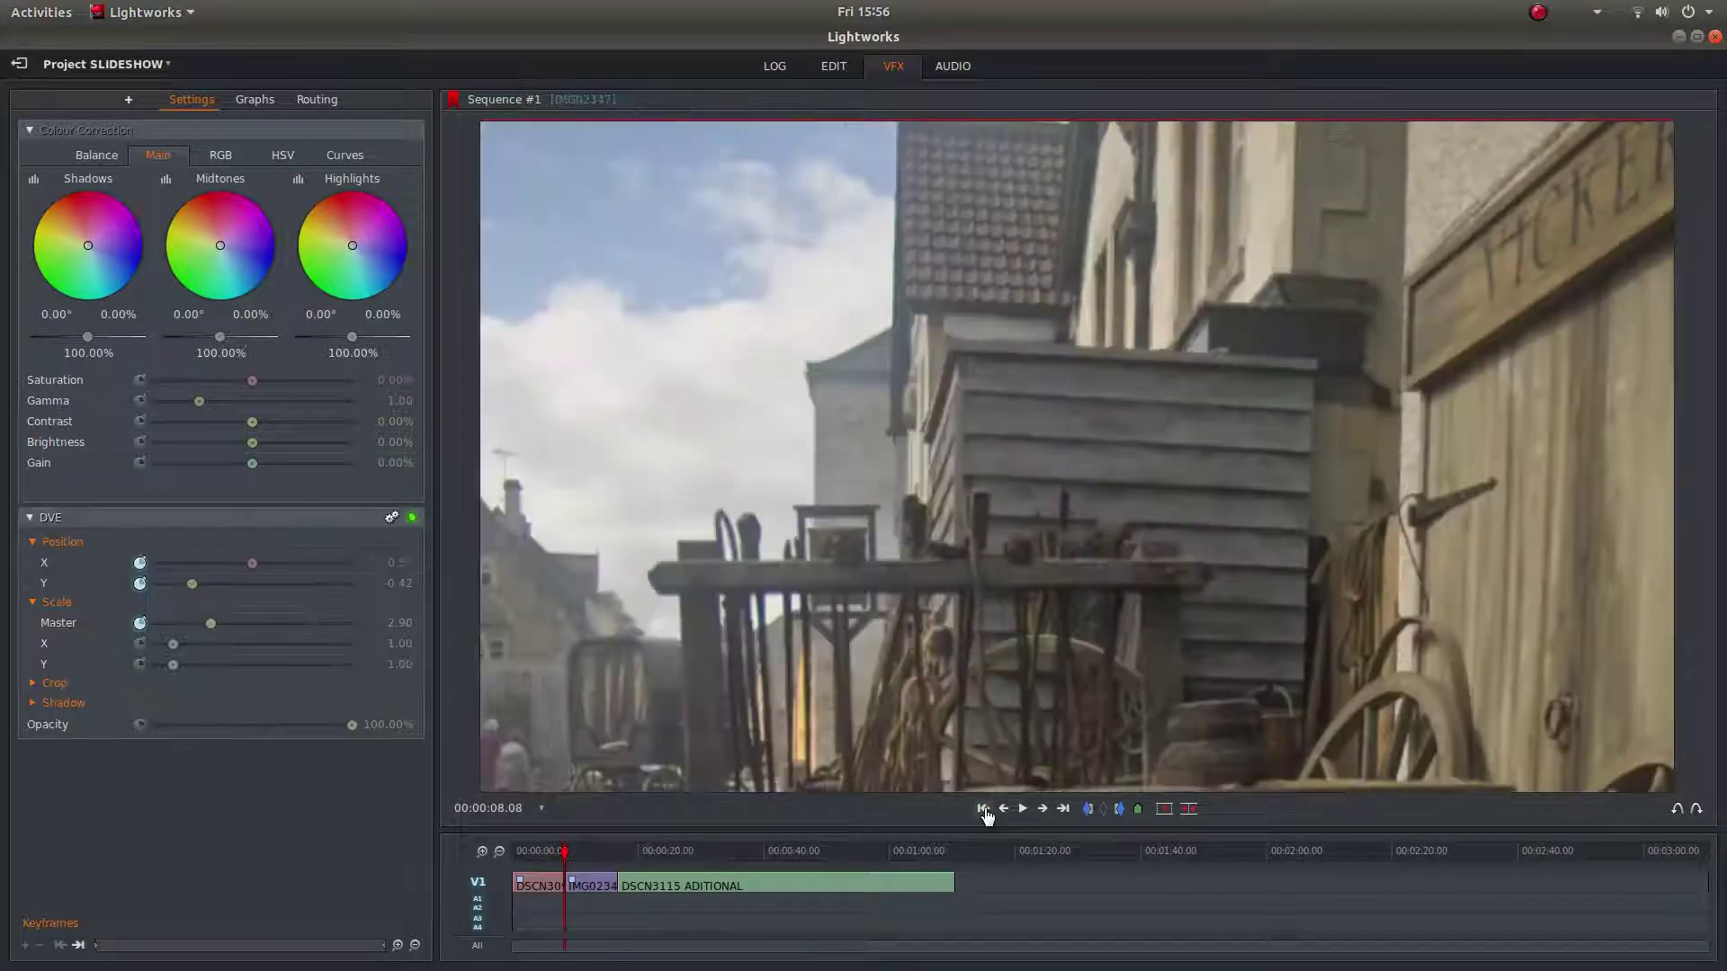
{"action": "left_click", "coordinate": [1024, 809]}
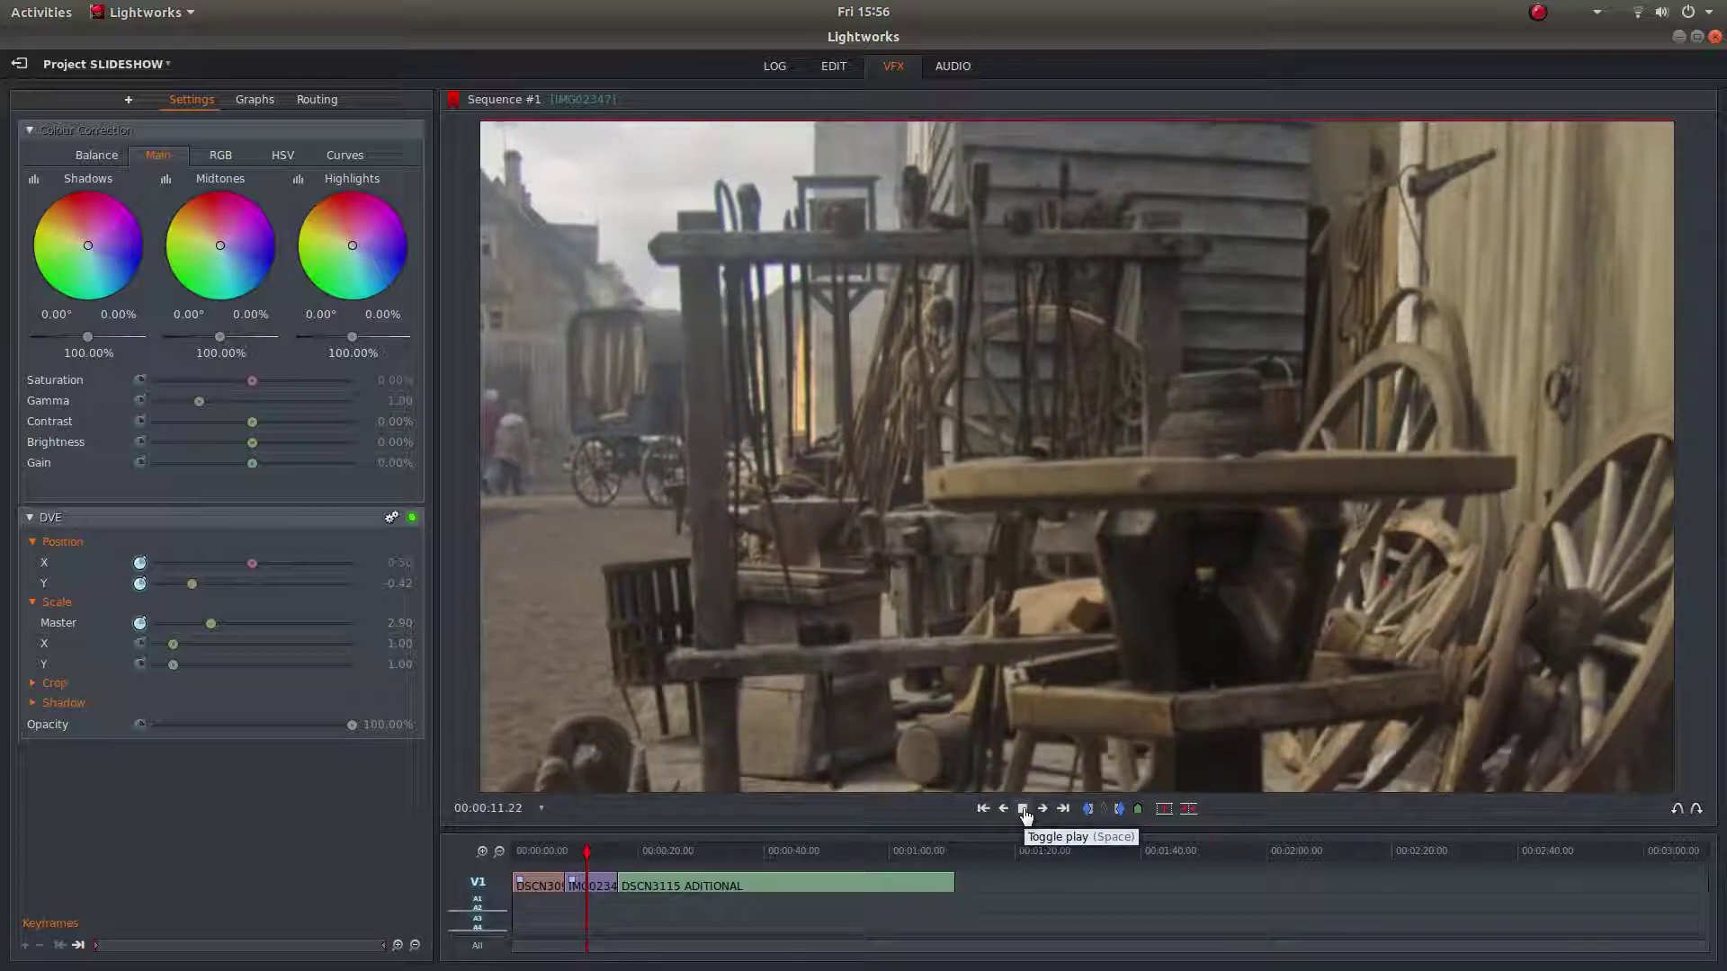
Extend clip IMG02347 so it ends at 00:00:18.23, and play its animation from the clip's start
{"action": "left_click", "coordinate": [1023, 809]}
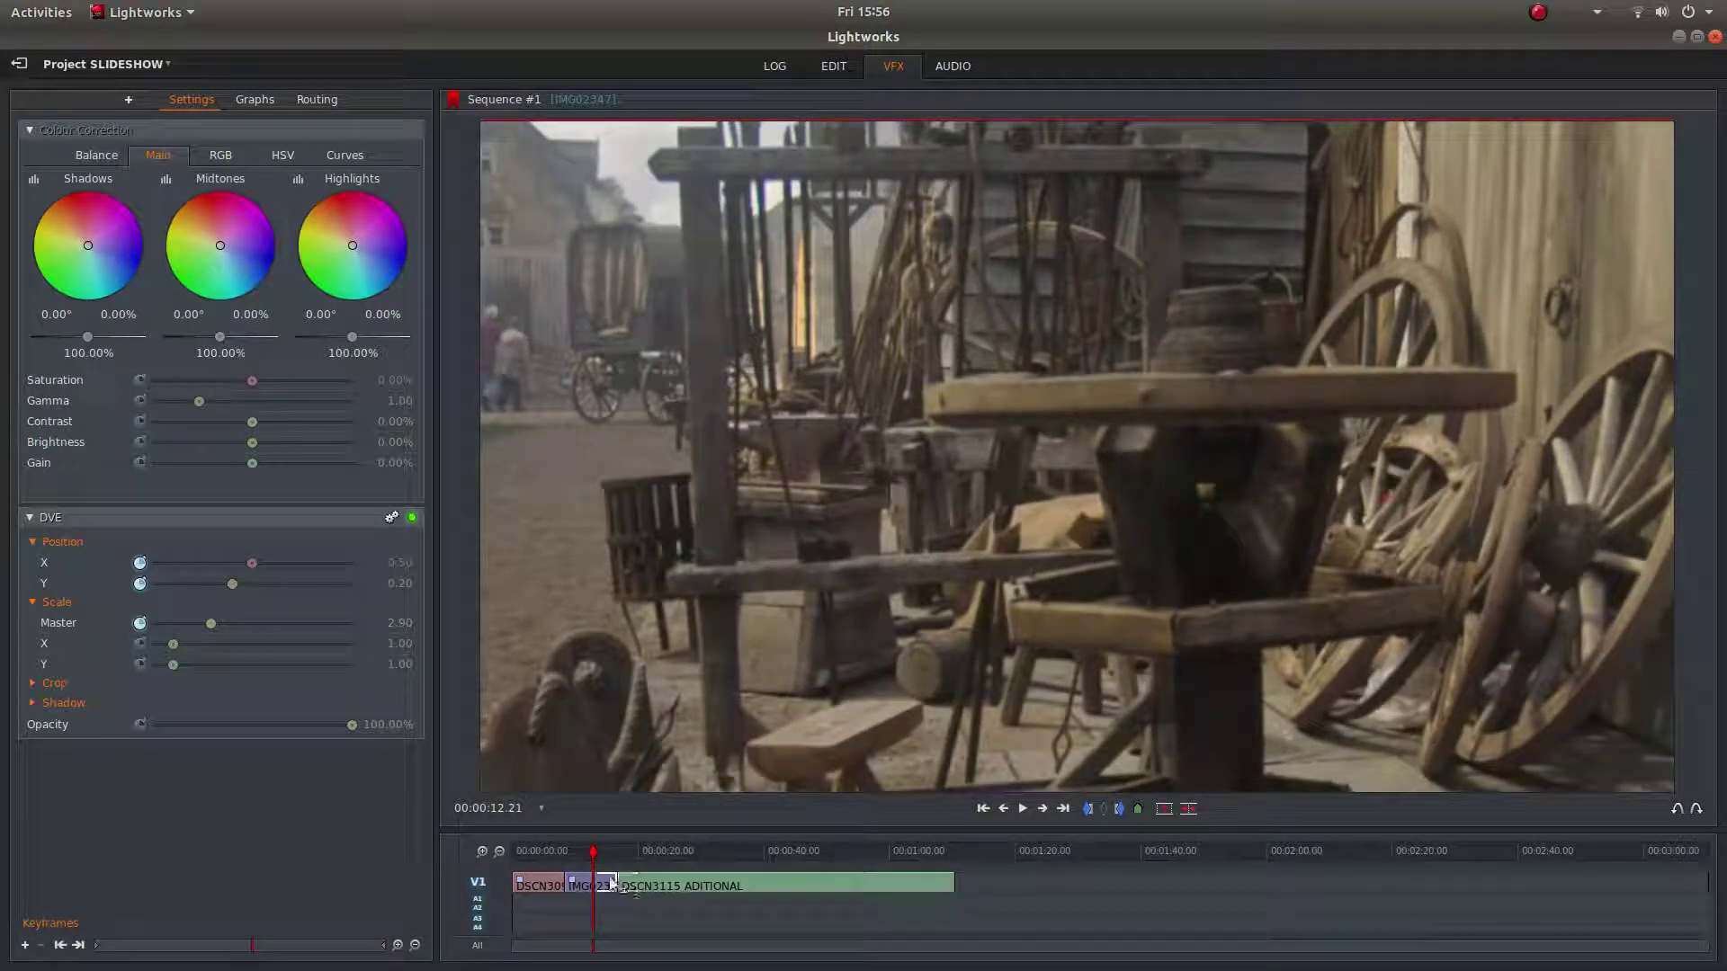
{"action": "left_click_drag", "start_coordinate": [615, 883], "coordinate": [636, 880]}
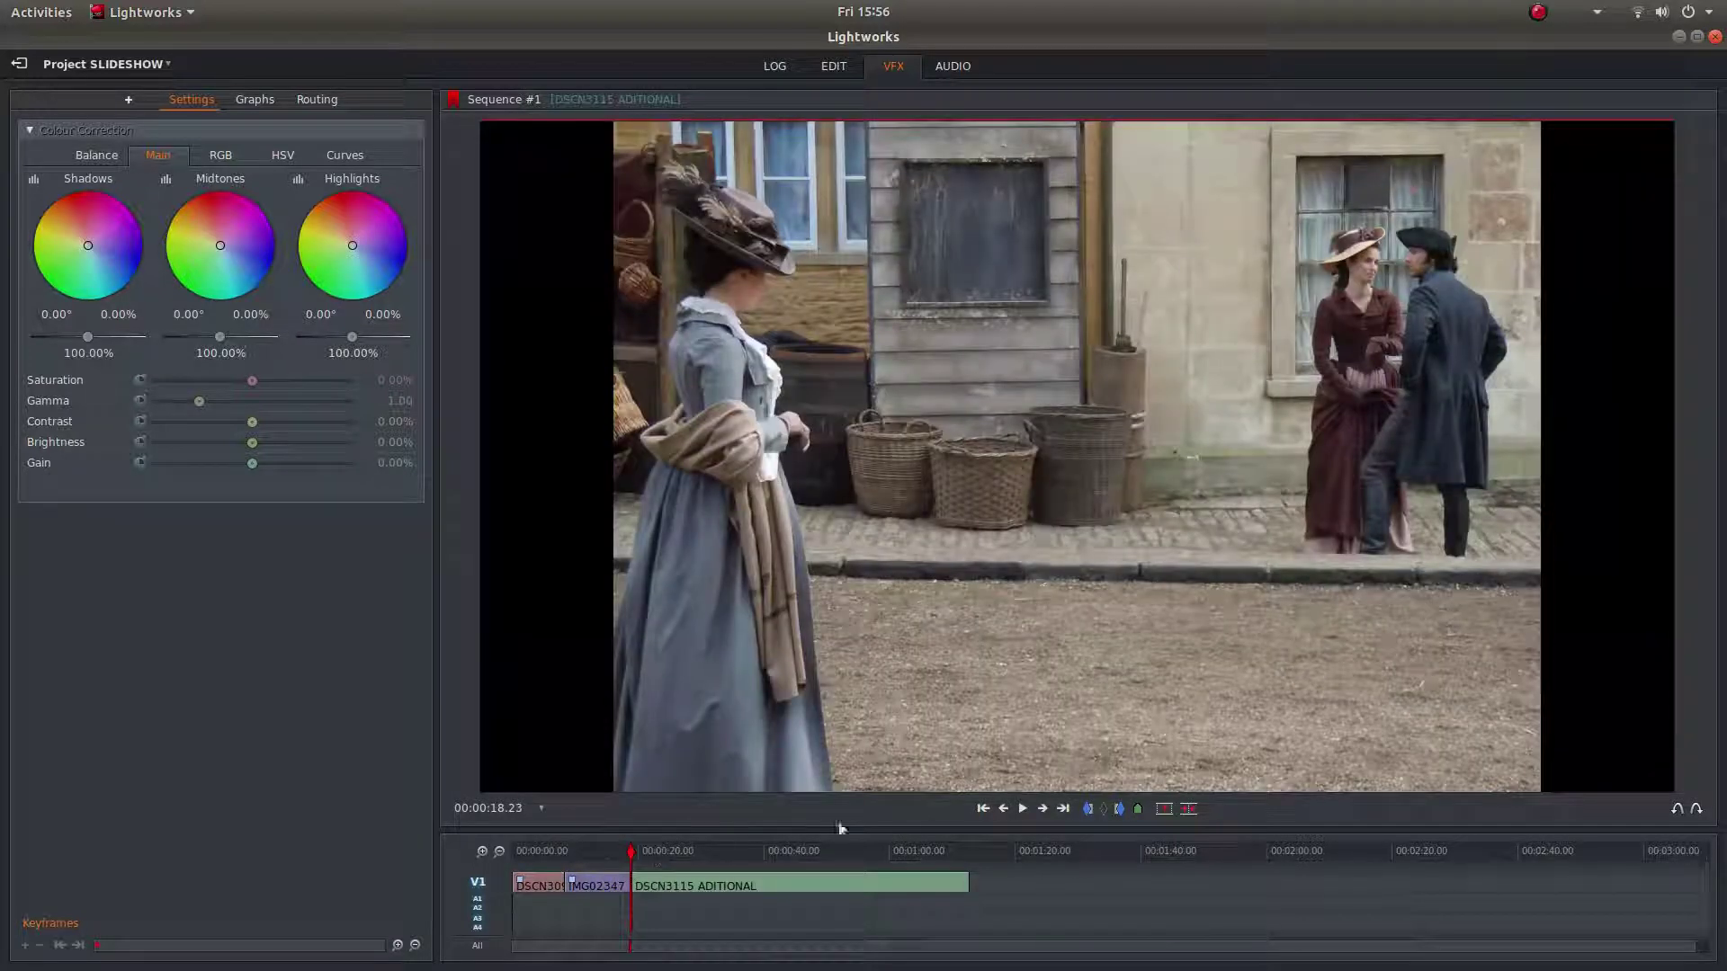
{"action": "left_click", "coordinate": [982, 808]}
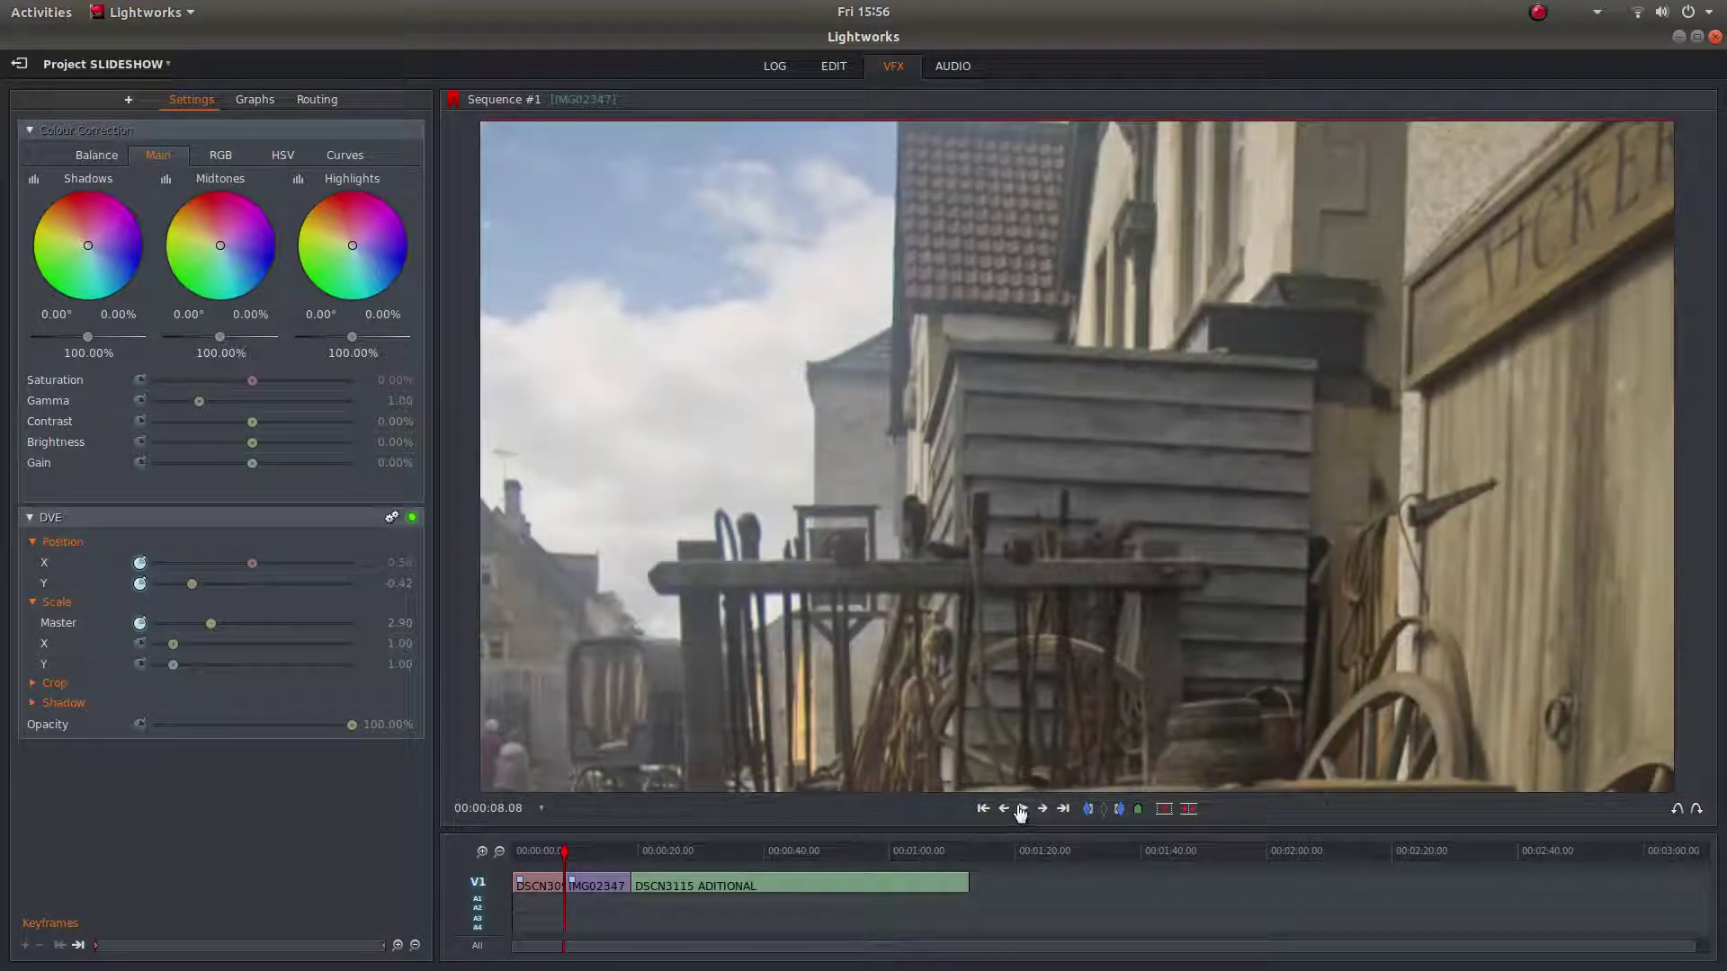
{"action": "left_click", "coordinate": [1023, 808]}
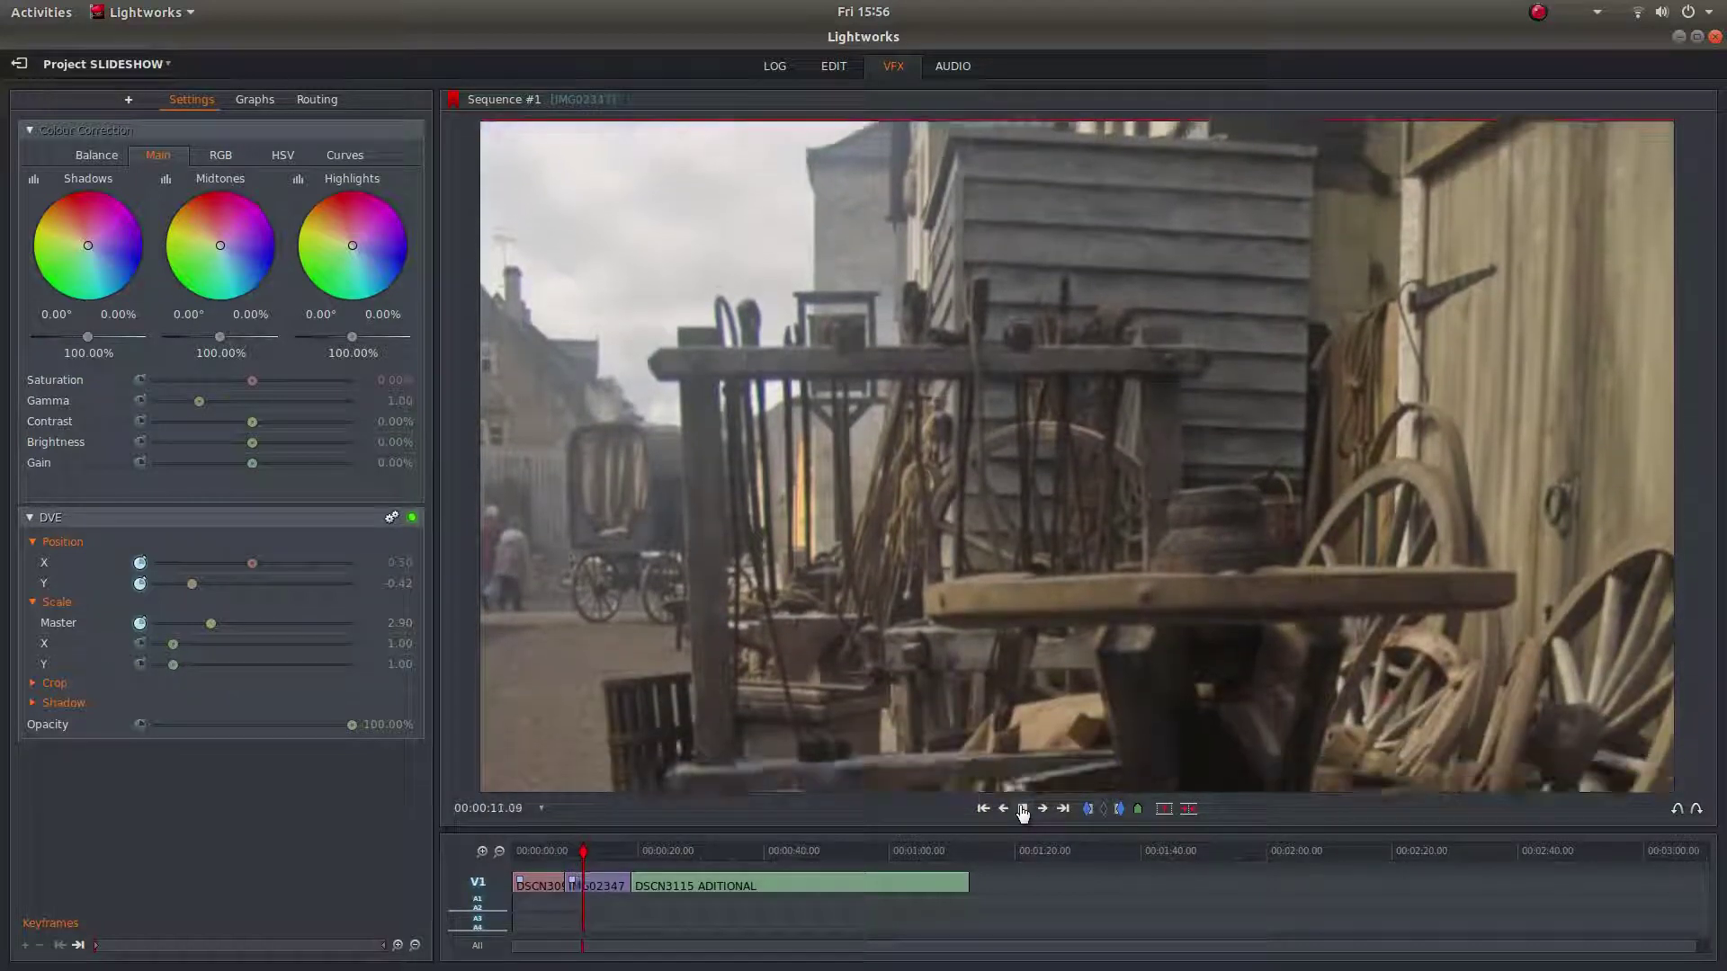
{"action": "left_click", "coordinate": [1023, 809]}
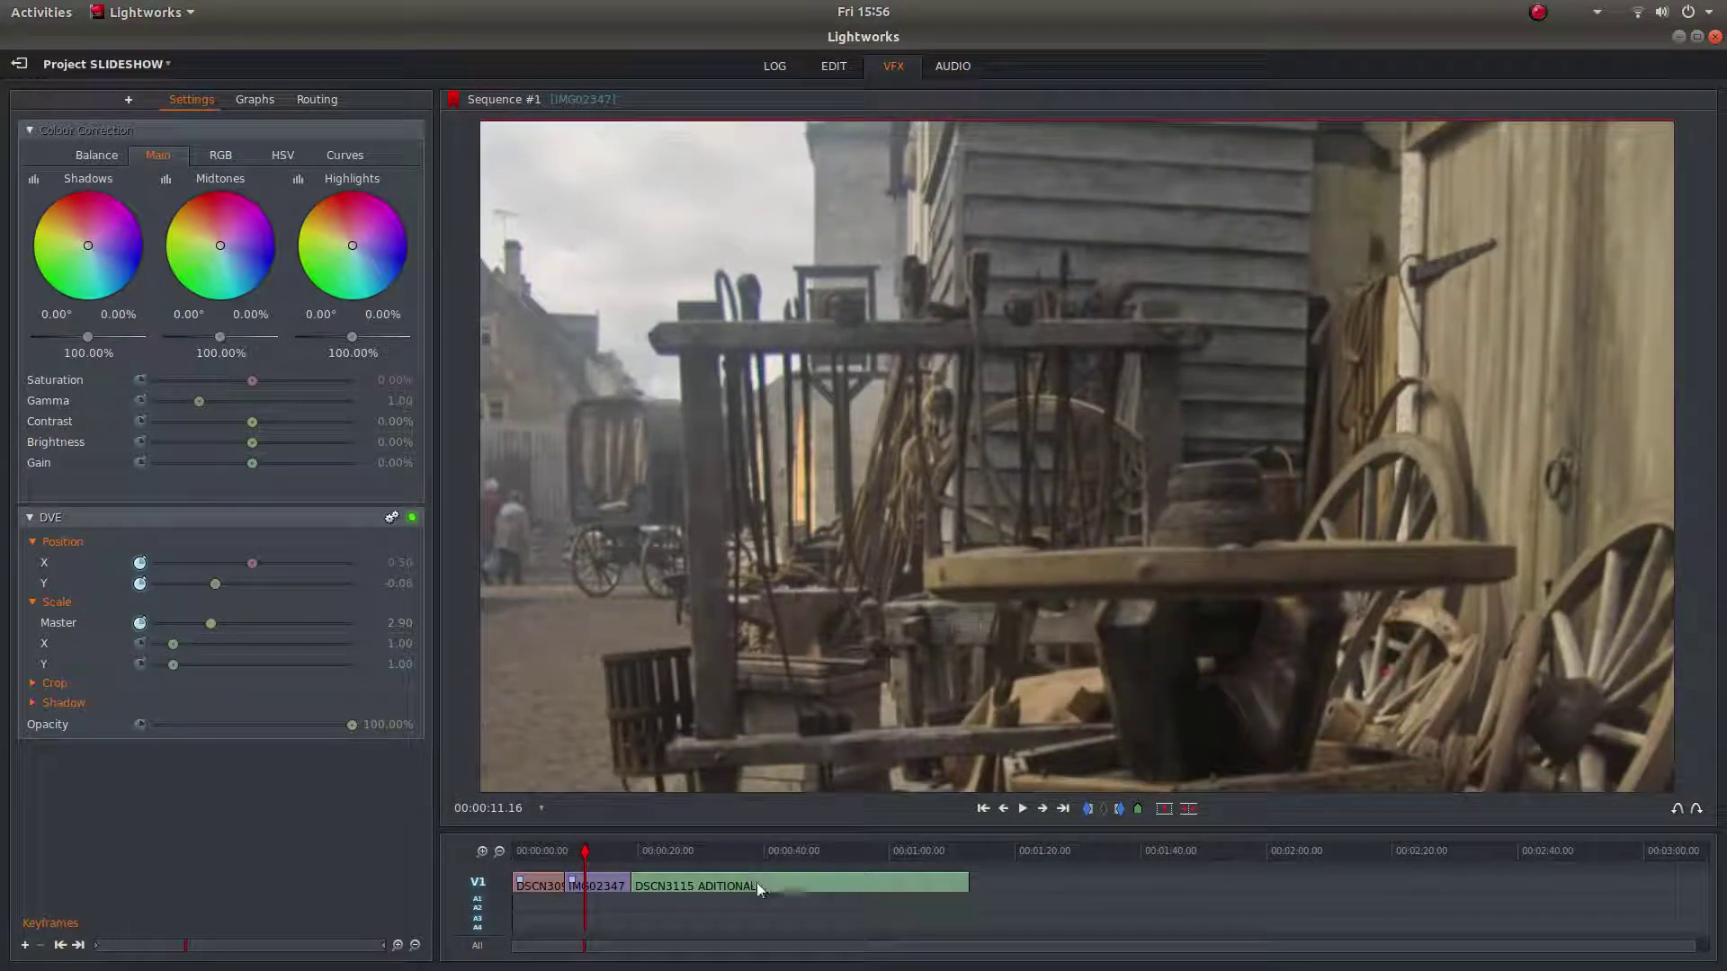
Move the playhead onto clip DSCN3115 ADITIONAL and apply the 2D DVE effect to it
{"action": "left_click_drag", "start_coordinate": [585, 854], "coordinate": [680, 856]}
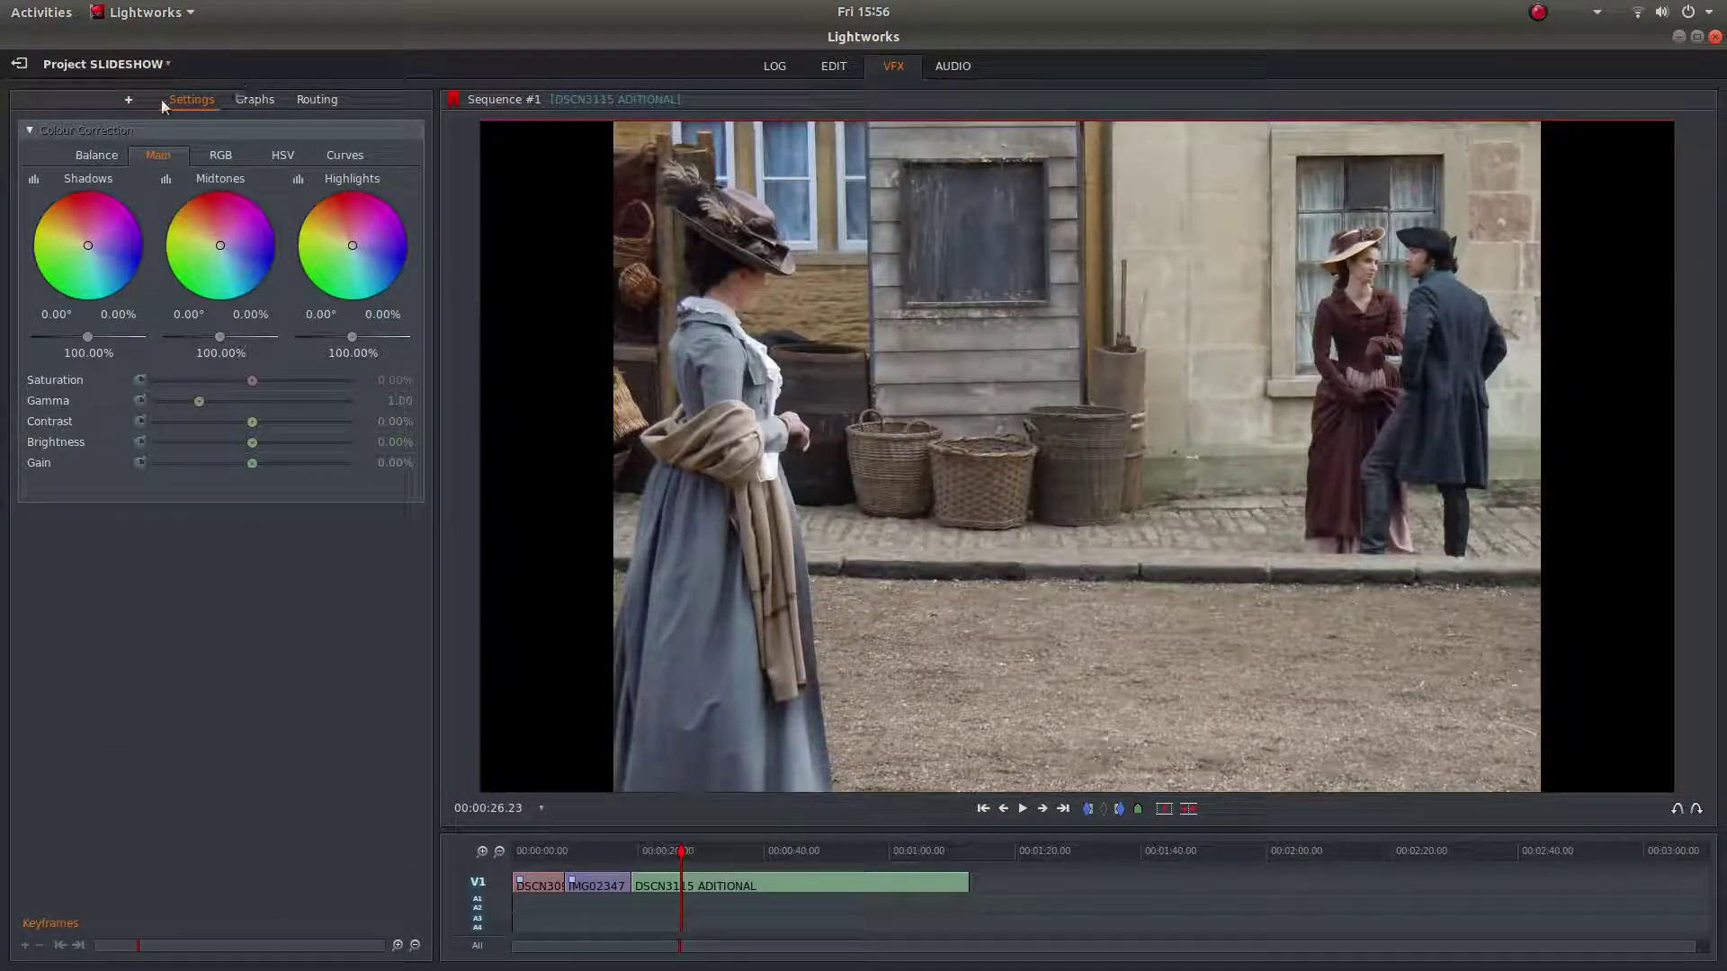
{"action": "left_click", "coordinate": [130, 99]}
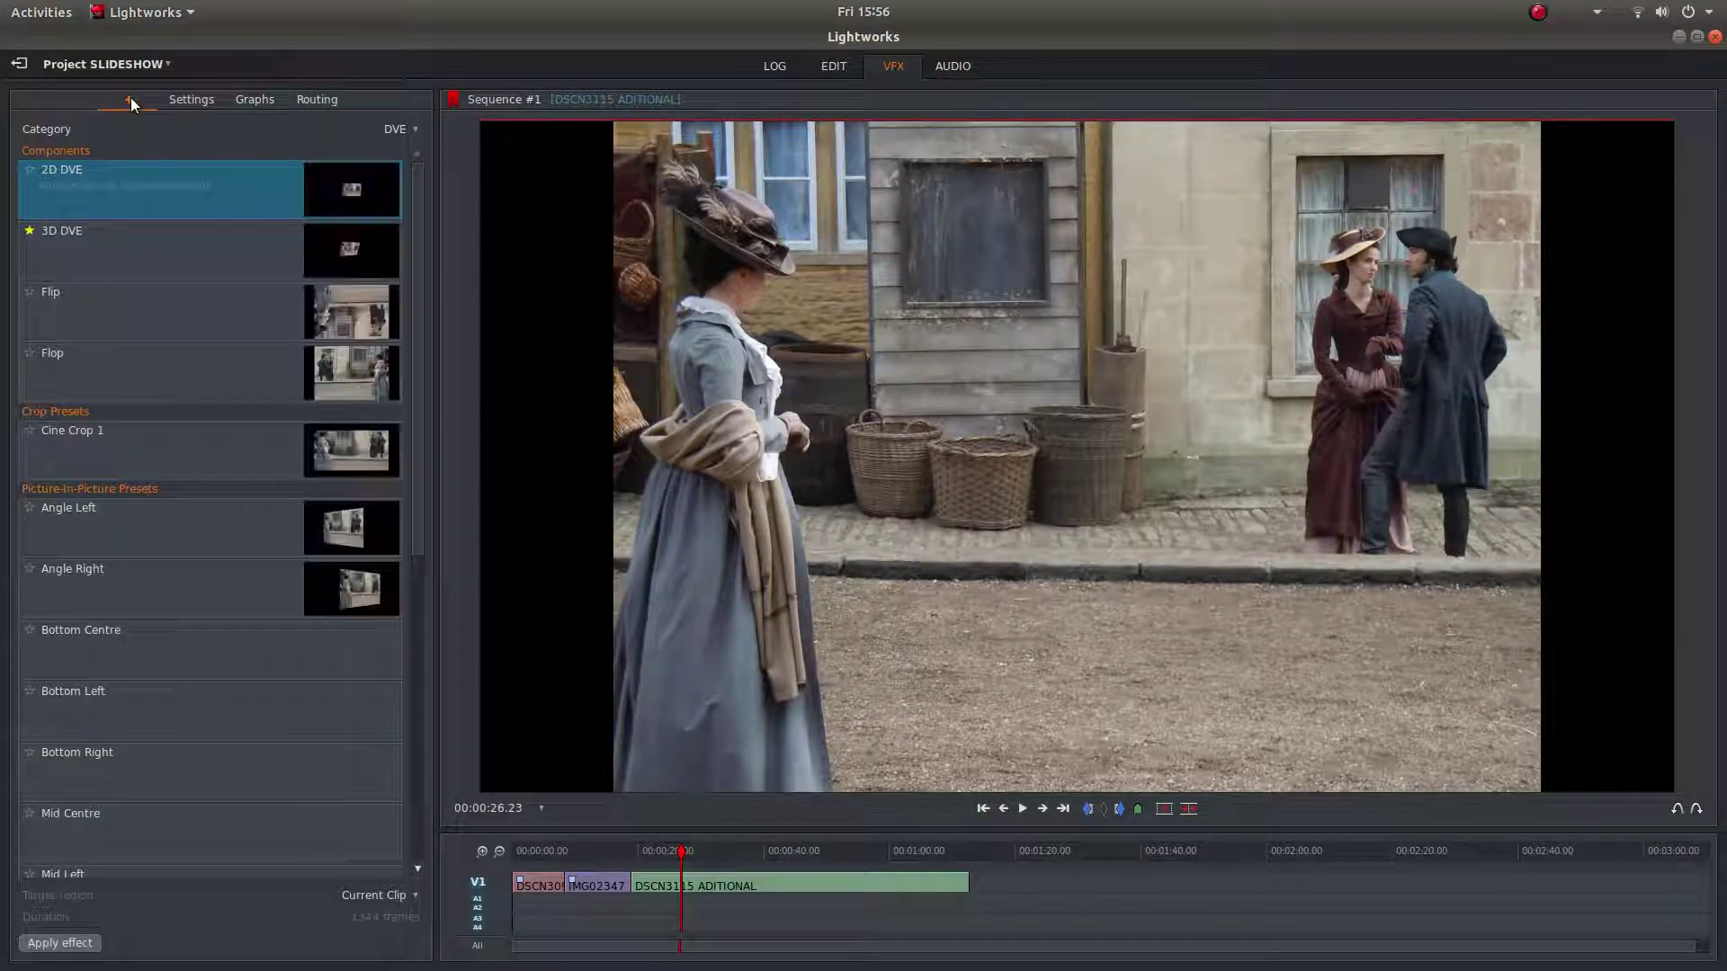
{"action": "double_click", "coordinate": [131, 205]}
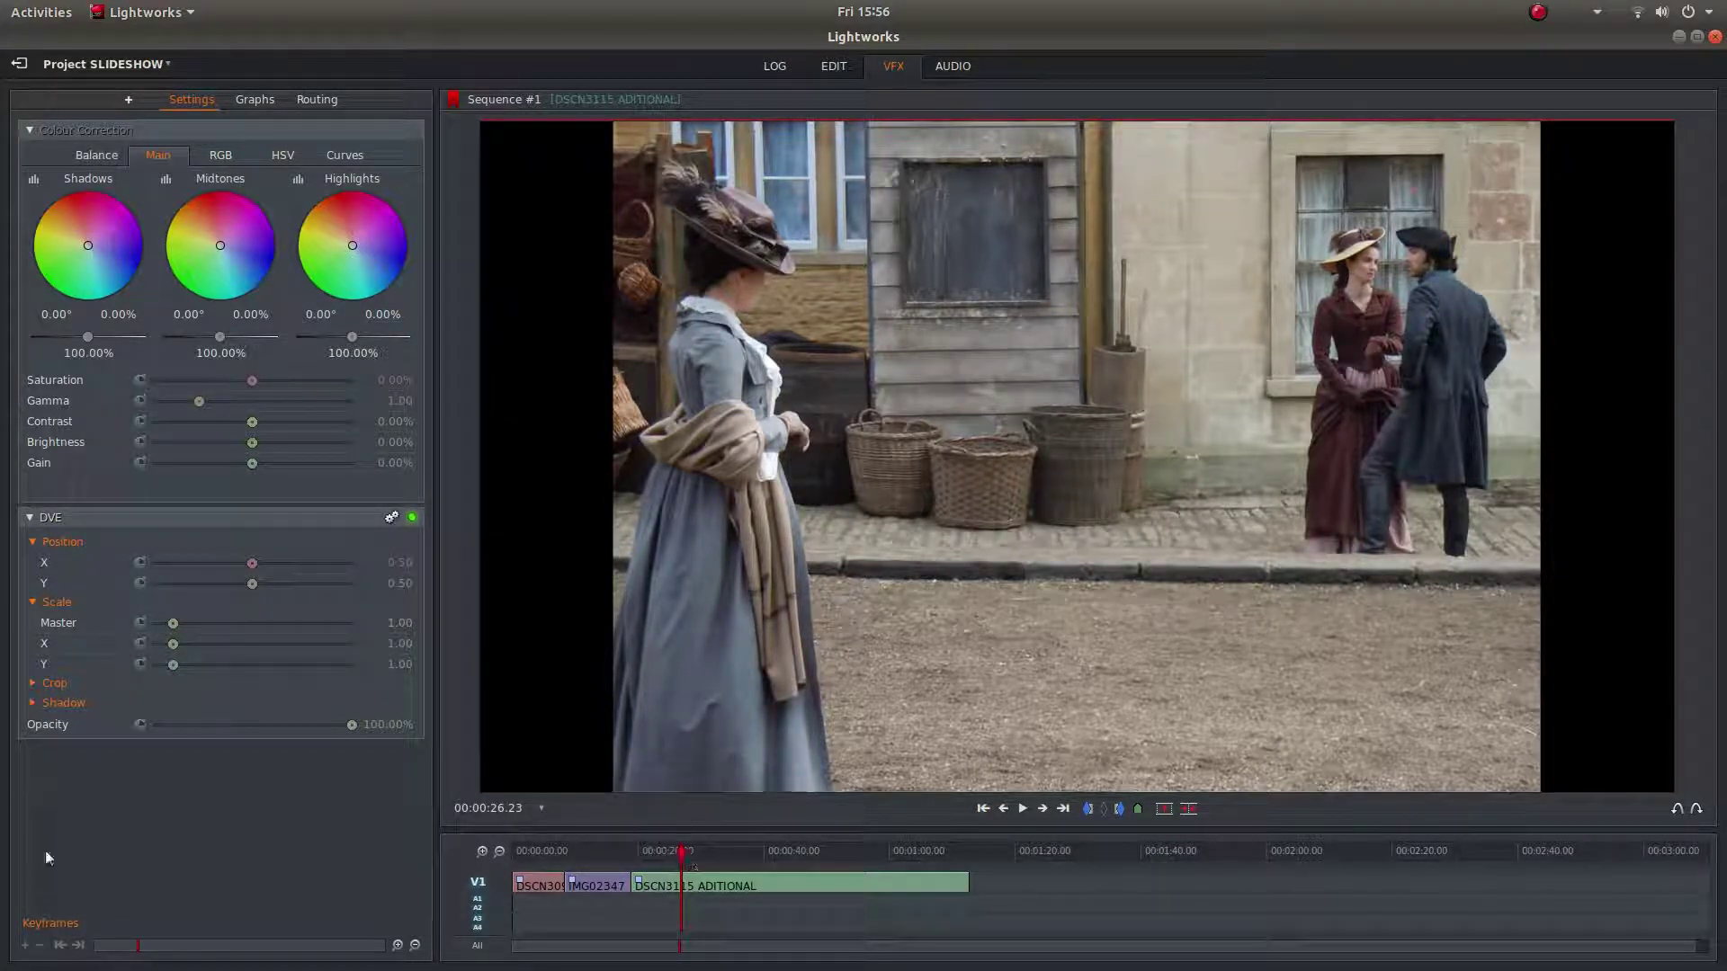
At the start of DSCN3115 ADITIONAL, set Master scale to 3.71, Position X to 1.44 and Position Y to -0.62, and keyframe all three
{"action": "left_click", "coordinate": [983, 810]}
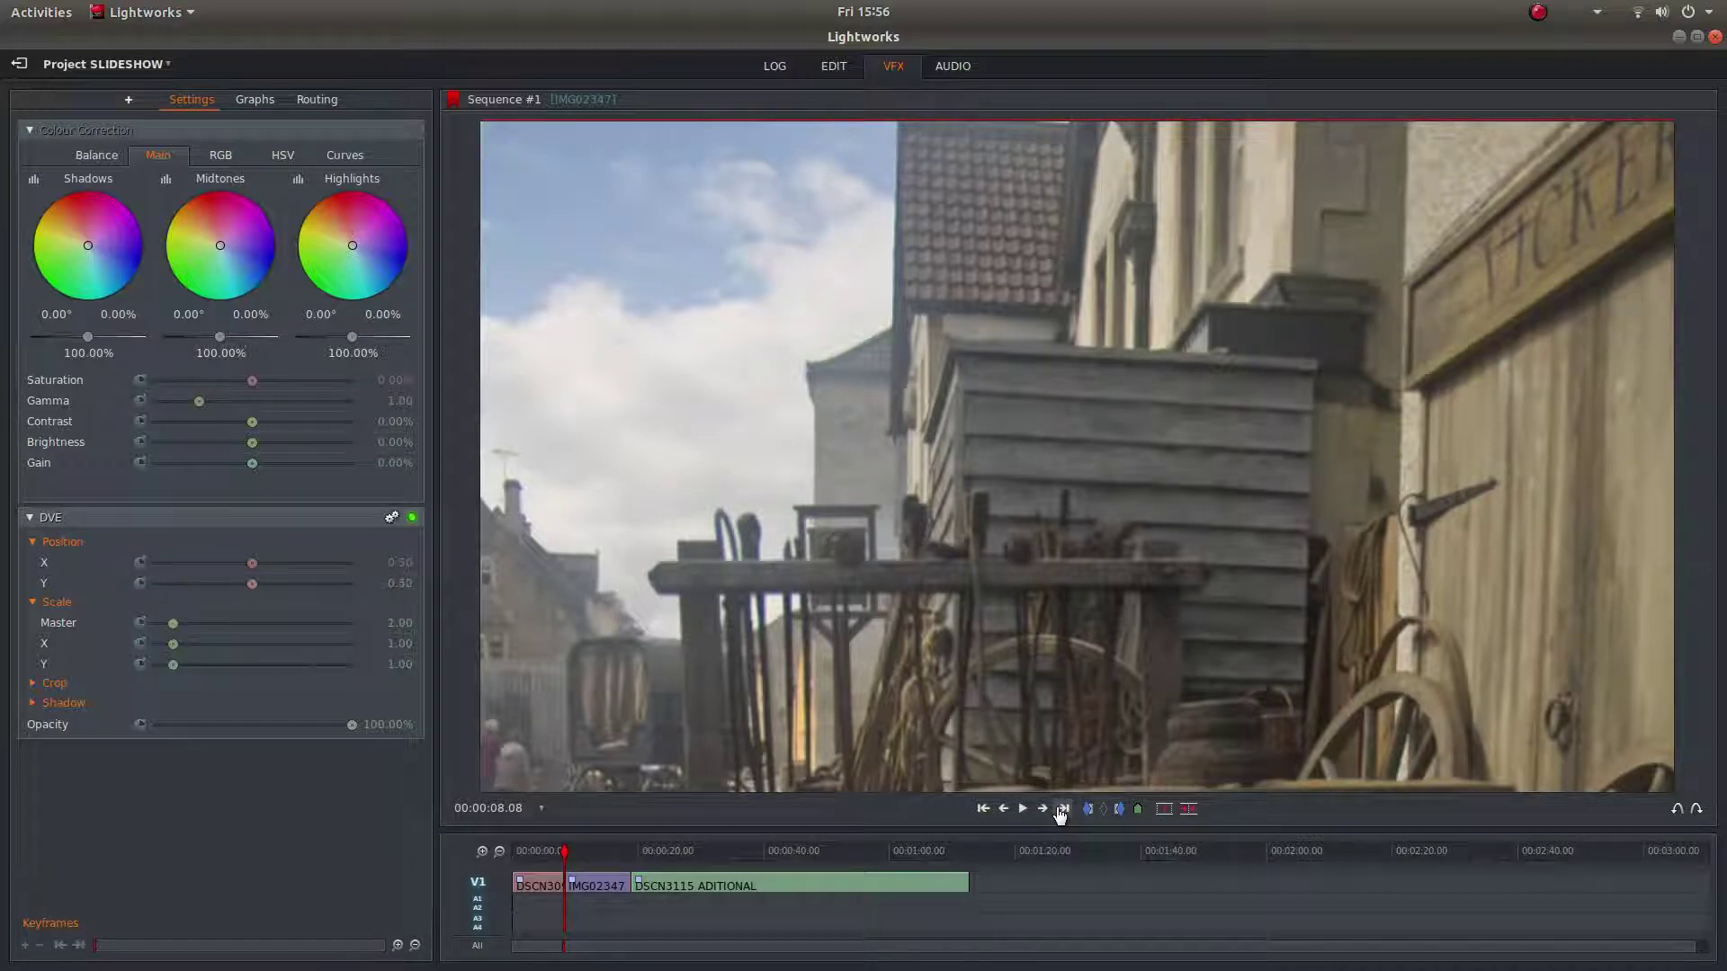
{"action": "left_click", "coordinate": [1045, 810]}
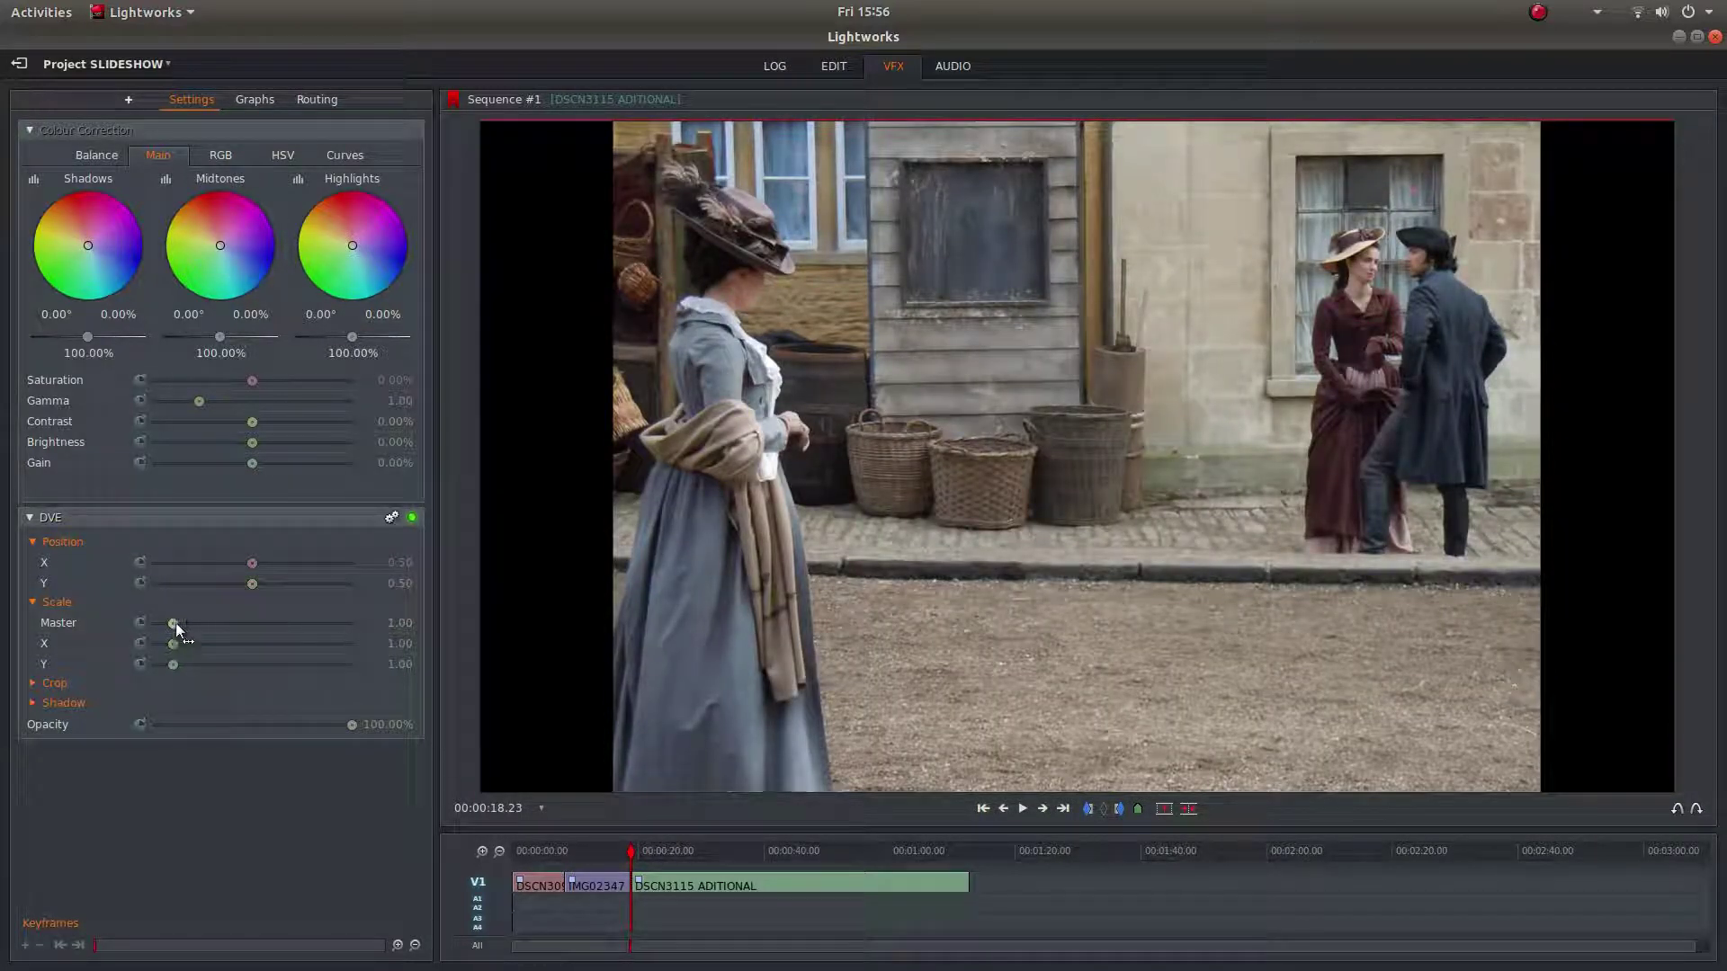
{"action": "mouse_move", "coordinate": [177, 622]}
{"action": "left_mouse_down"}
{"action": "mouse_move", "coordinate": [228, 622]}
{"action": "mouse_move", "coordinate": [235, 564]}
{"action": "mouse_move", "coordinate": [315, 564]}
{"action": "mouse_move", "coordinate": [161, 581]}
{"action": "mouse_move", "coordinate": [178, 593]}
{"action": "left_mouse_up"}
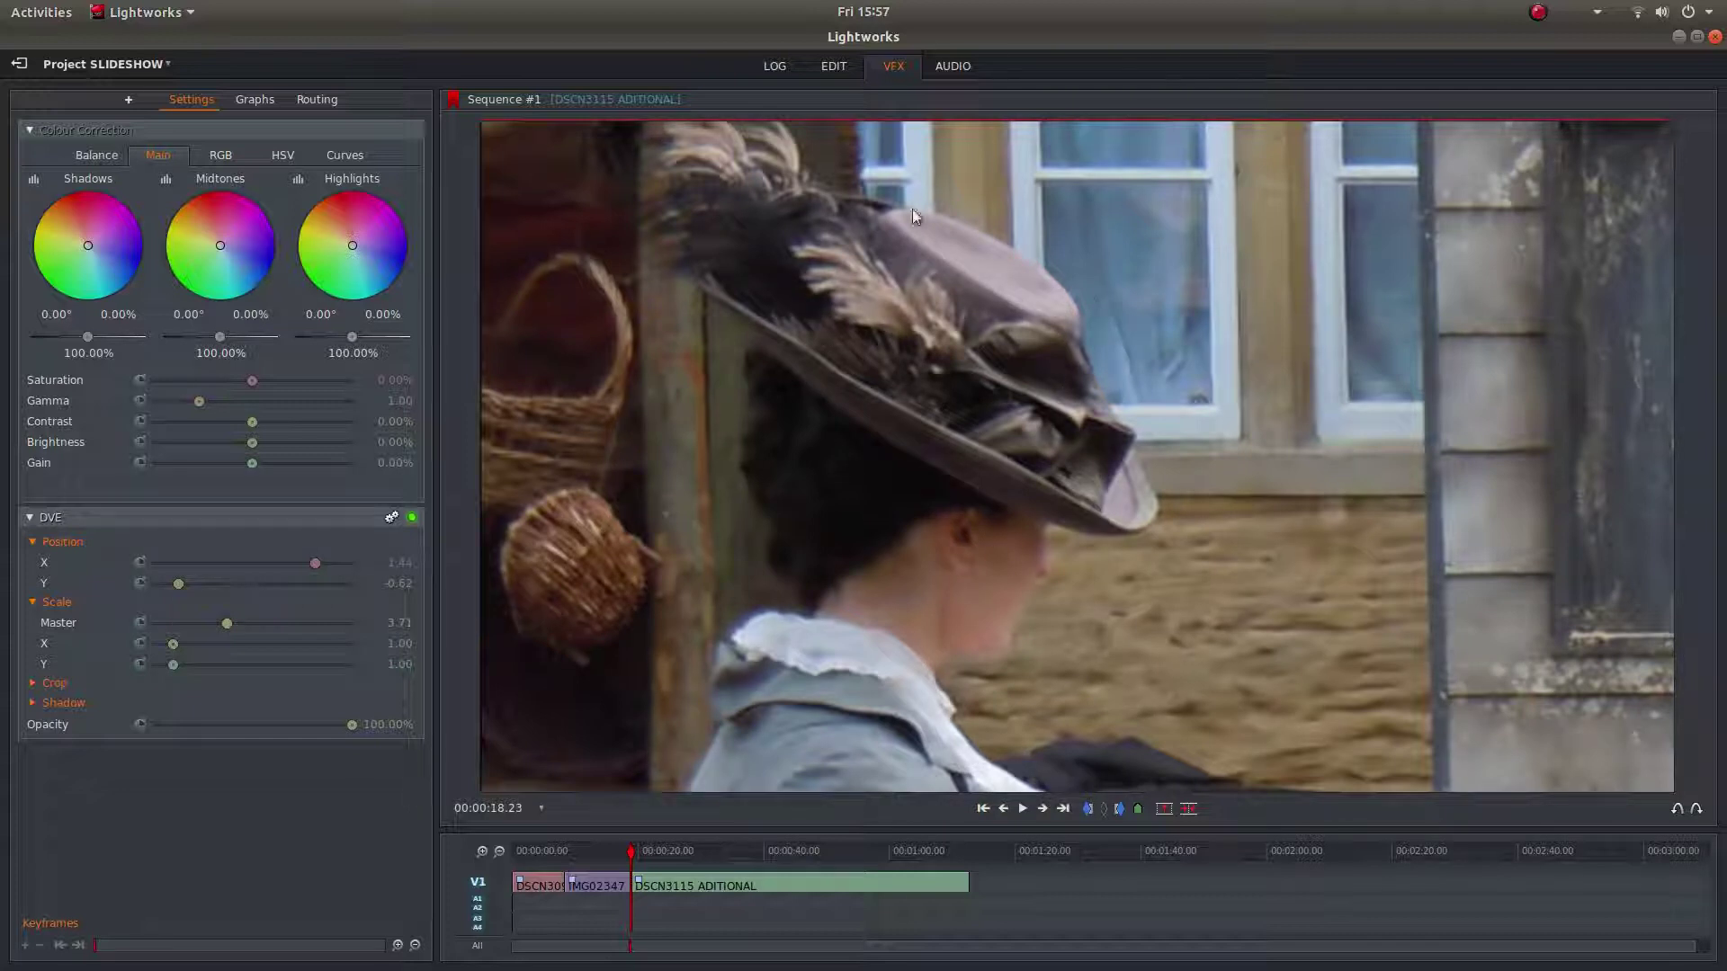
{"action": "left_click", "coordinate": [141, 563]}
At the clip's end, set Position X to -0.61, Position Y to -0.63 and Master scale to 4.30, and play the animation from the start
{"action": "left_click", "coordinate": [79, 946]}
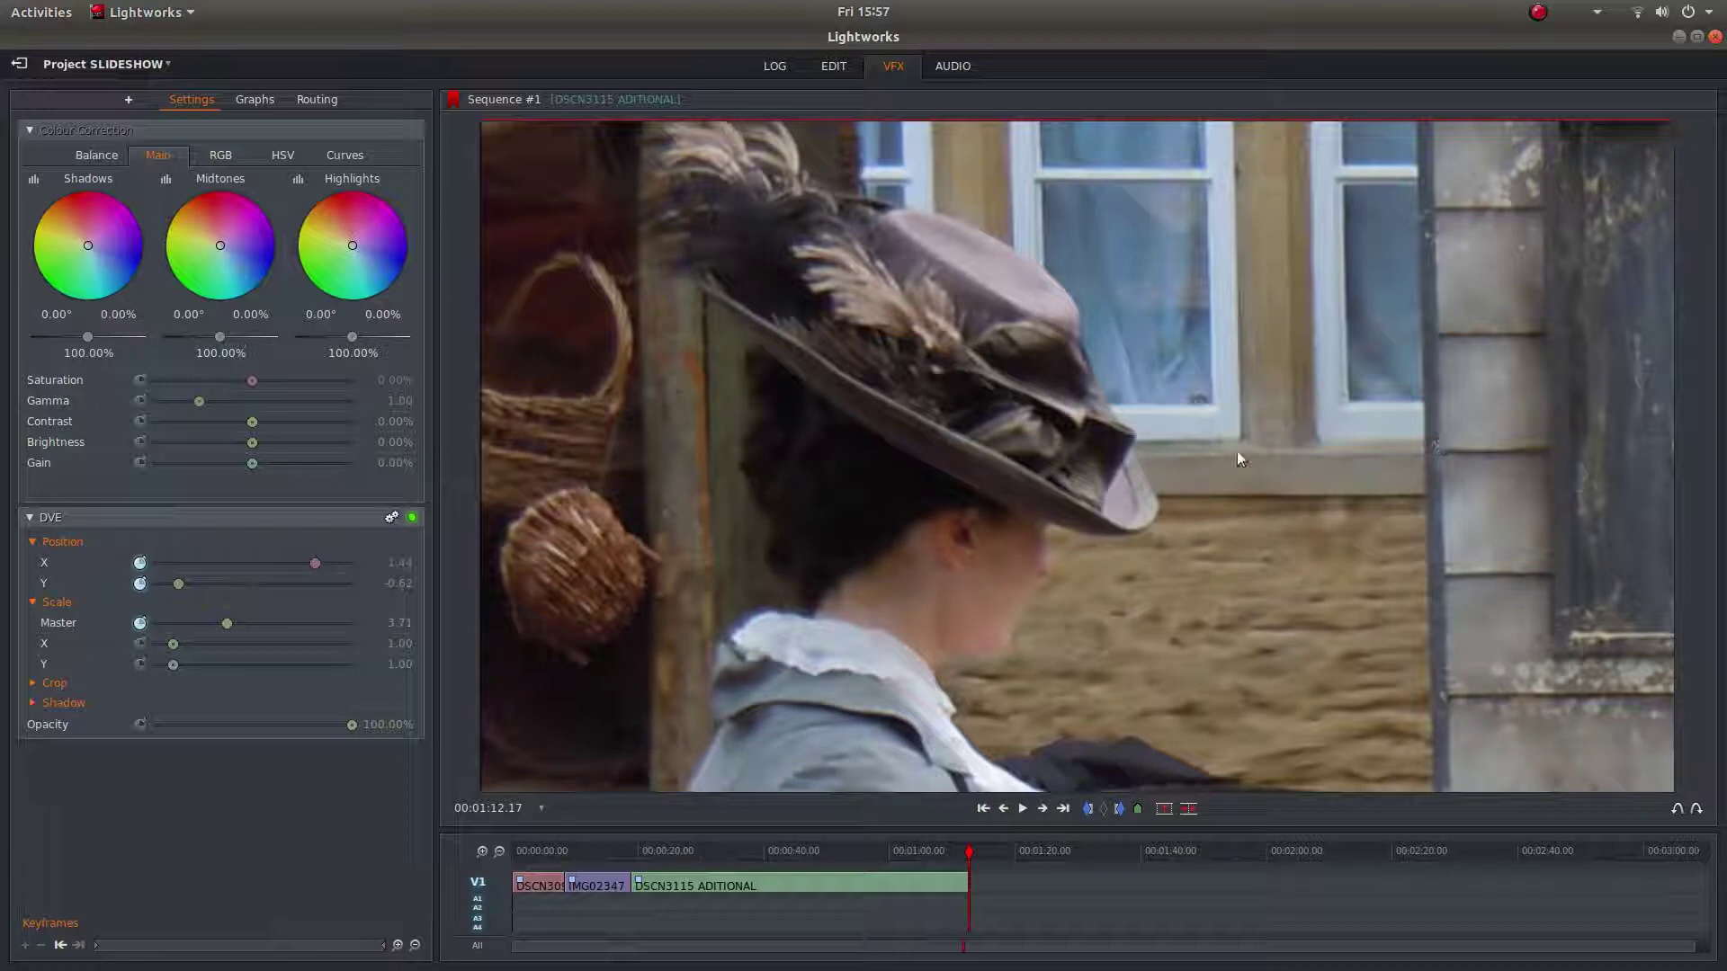
{"action": "left_click_drag", "start_coordinate": [309, 563], "coordinate": [193, 563]}
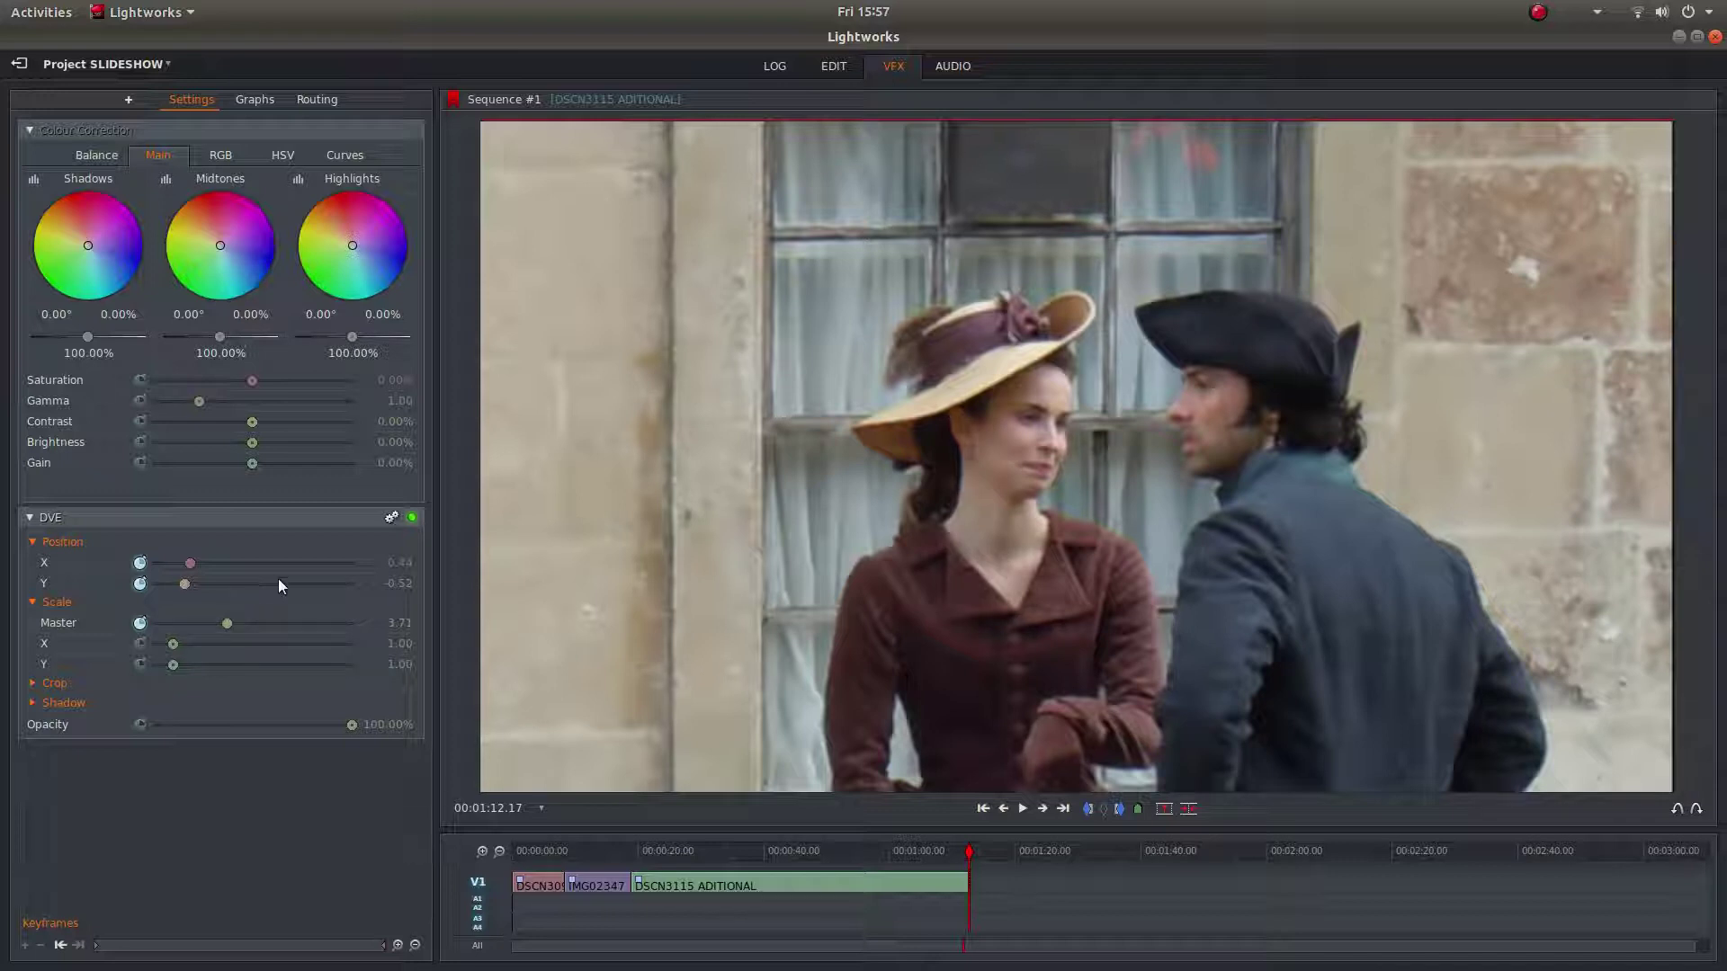
{"action": "left_click_drag", "start_coordinate": [230, 623], "coordinate": [185, 568]}
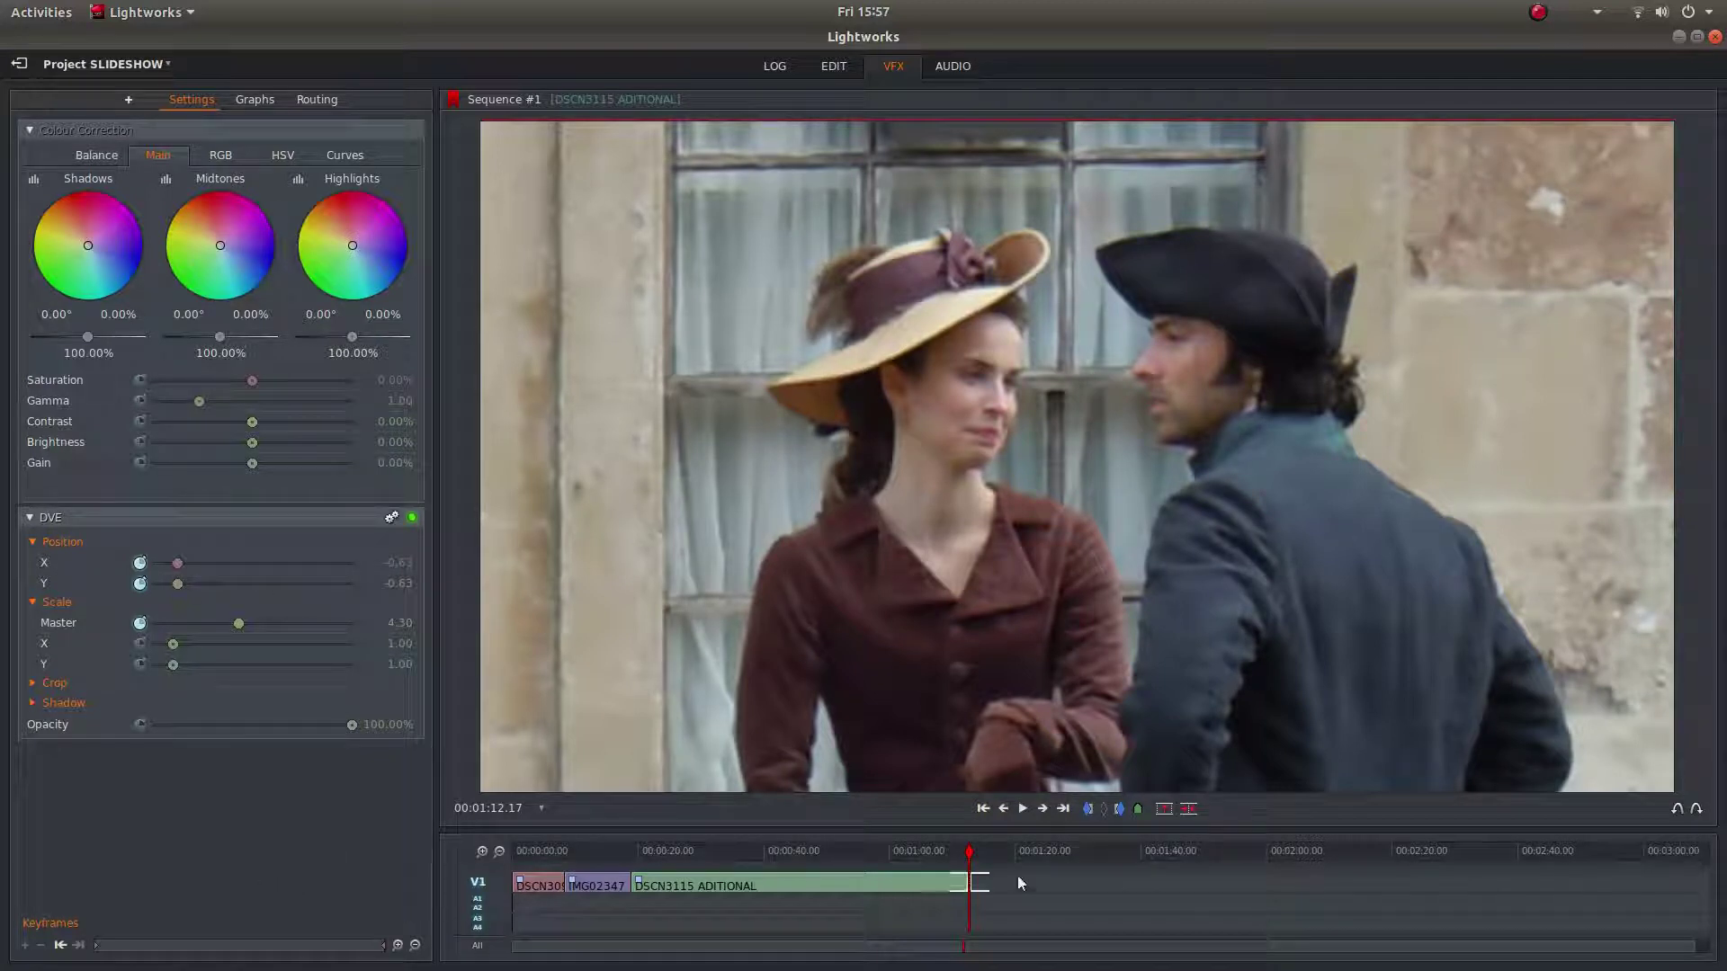
{"action": "left_click", "coordinate": [981, 810]}
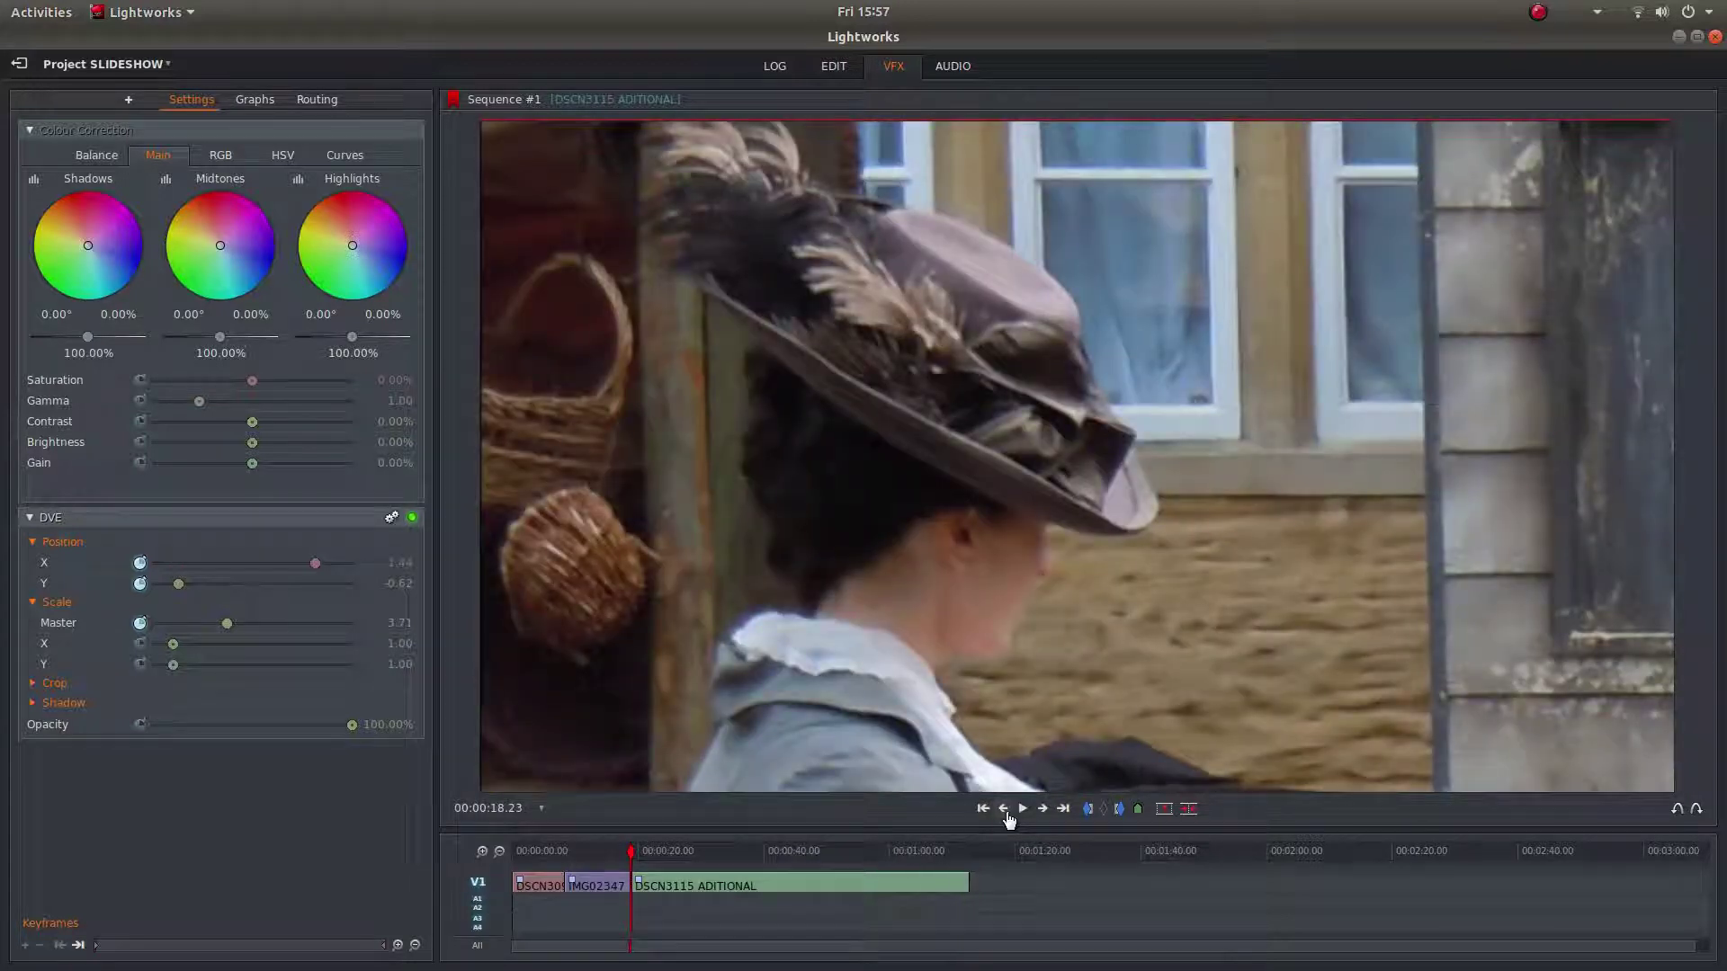
{"action": "left_click", "coordinate": [1023, 810]}
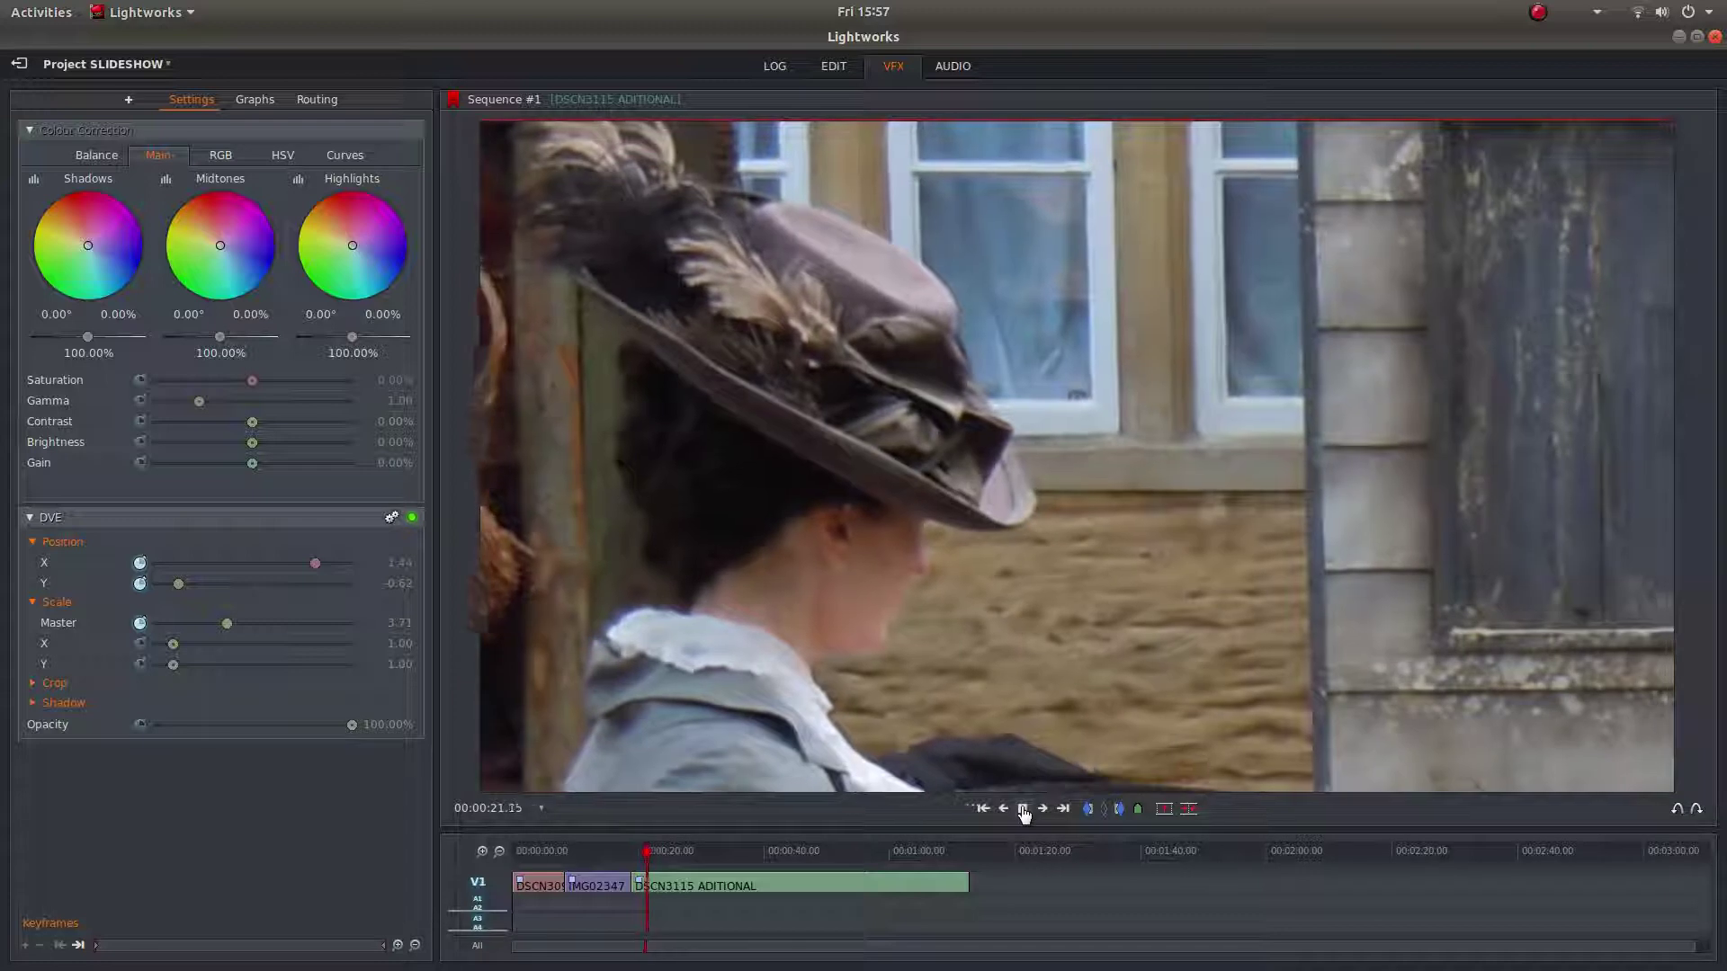
{"action": "left_click", "coordinate": [1023, 809]}
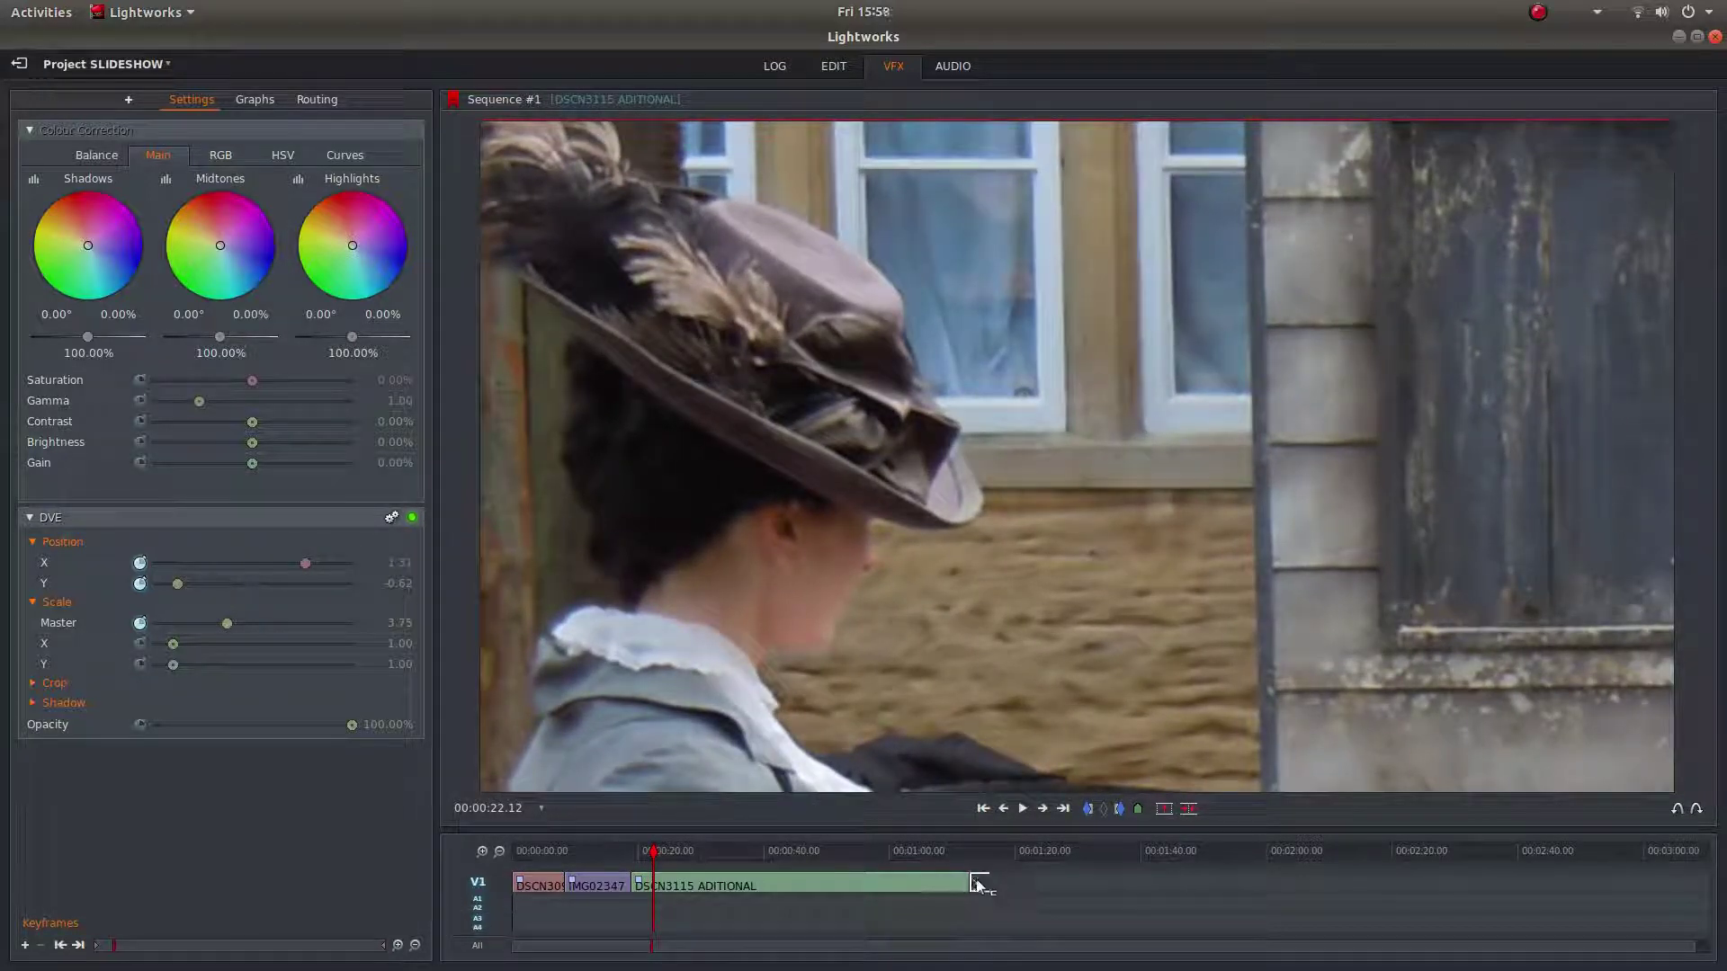
Shorten clip DSCN3115 ADITIONAL so it ends at 00:00:50.23, and play its animation from the start
{"action": "left_click_drag", "start_coordinate": [978, 884], "coordinate": [831, 885]}
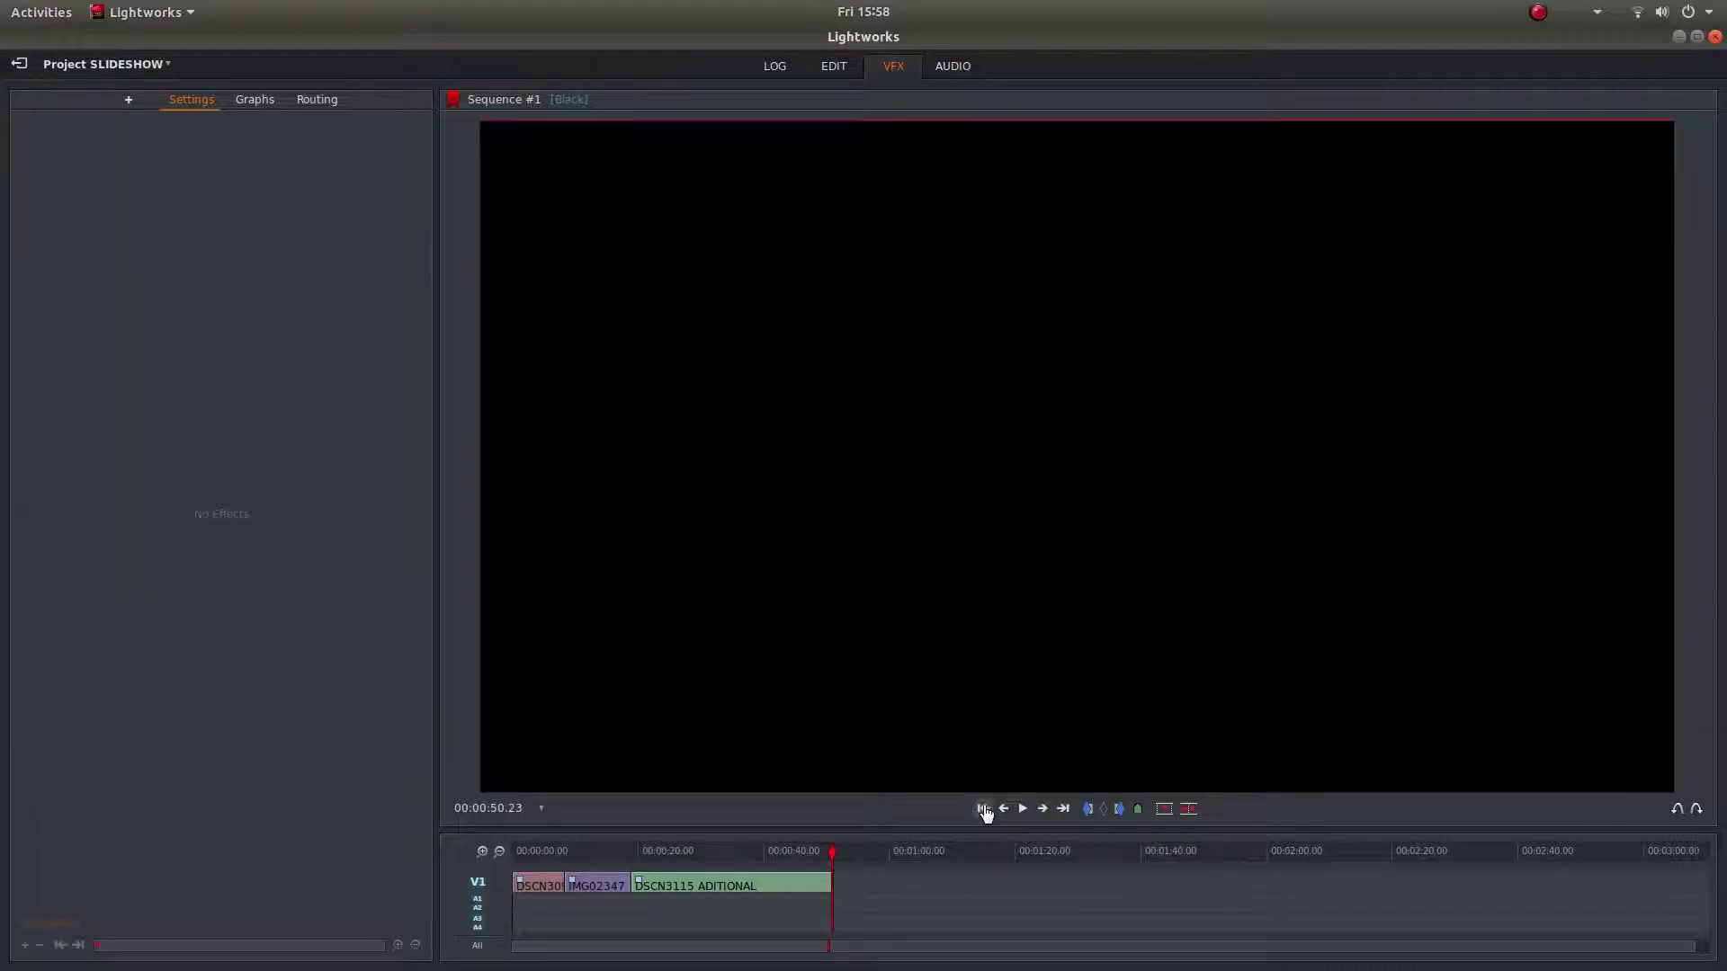
{"action": "left_click", "coordinate": [984, 809]}
{"action": "left_click", "coordinate": [1024, 810]}
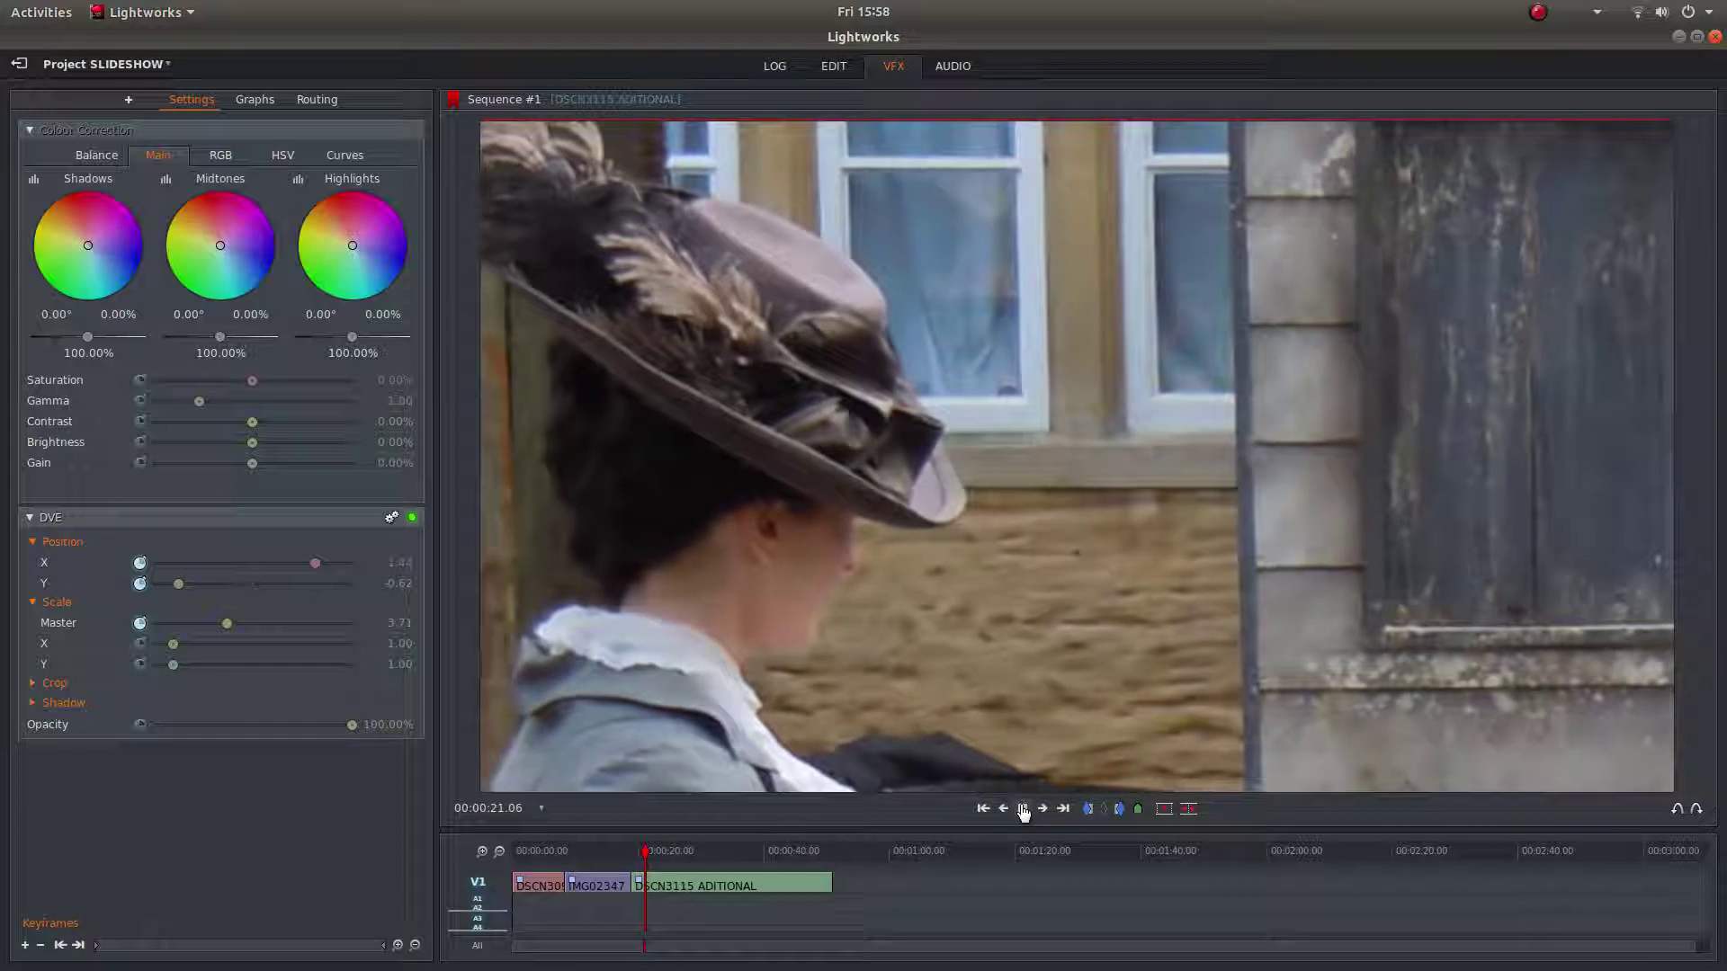
{"action": "left_click", "coordinate": [1023, 810]}
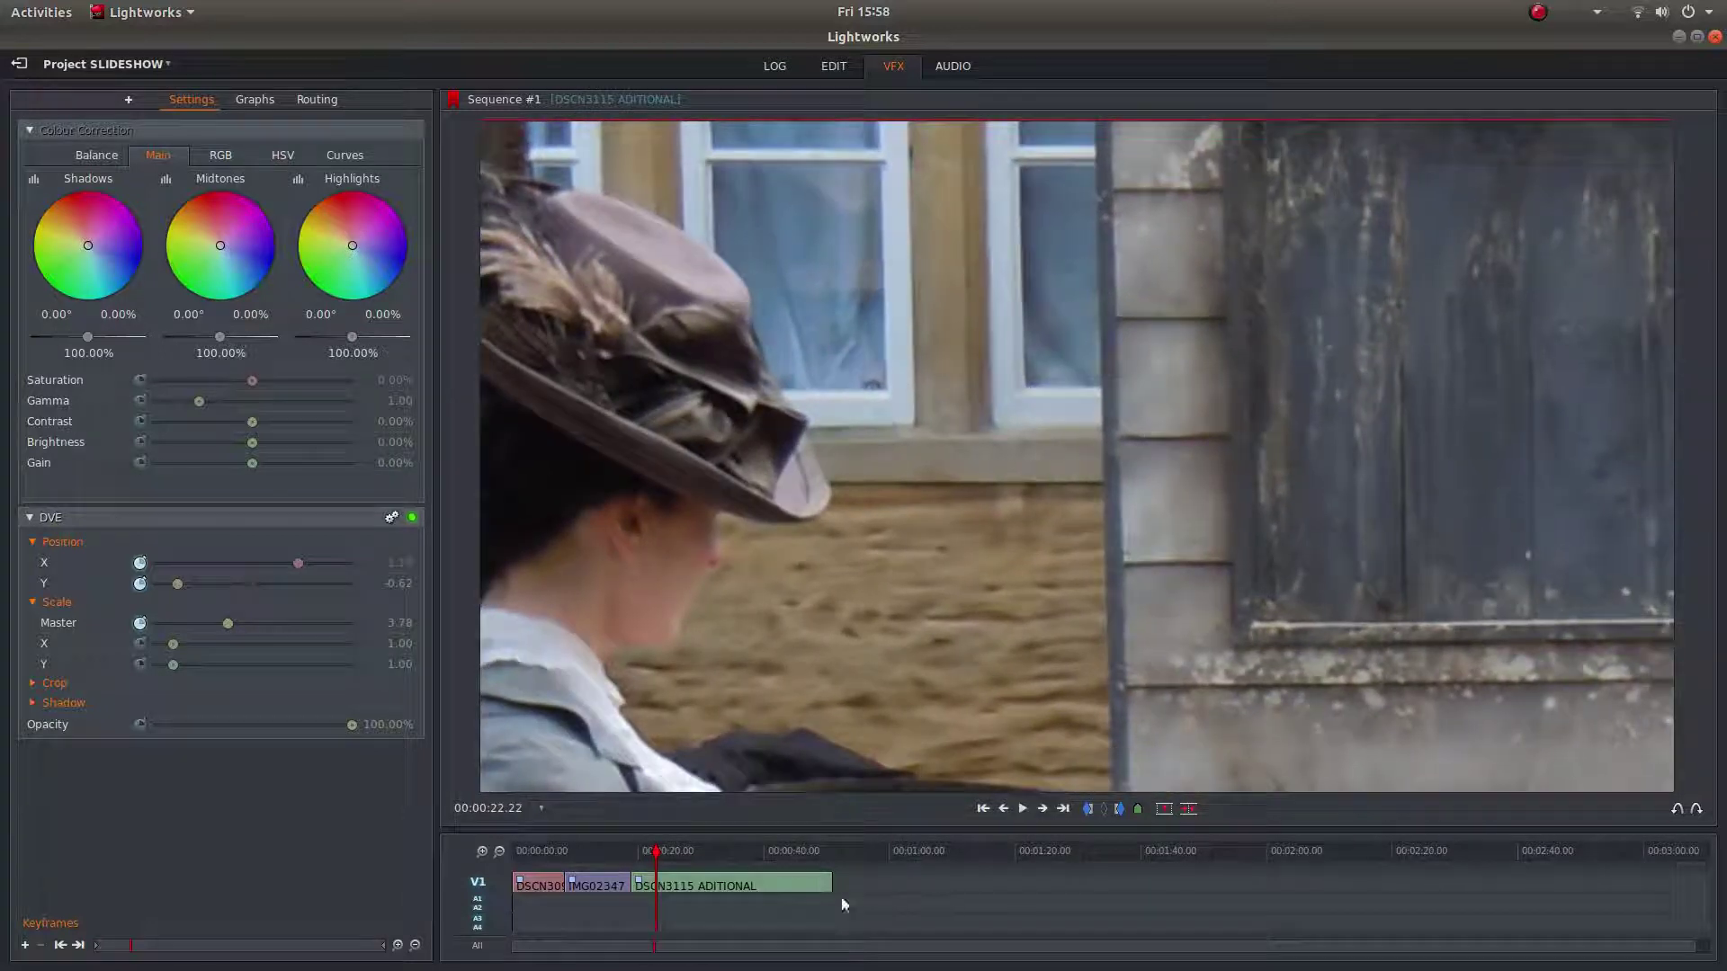
Trim DSCN3115 ADITIONAL further to end at 00:00:44.11, and play its pan from the clip's start
{"action": "left_click_drag", "start_coordinate": [825, 889], "coordinate": [790, 884]}
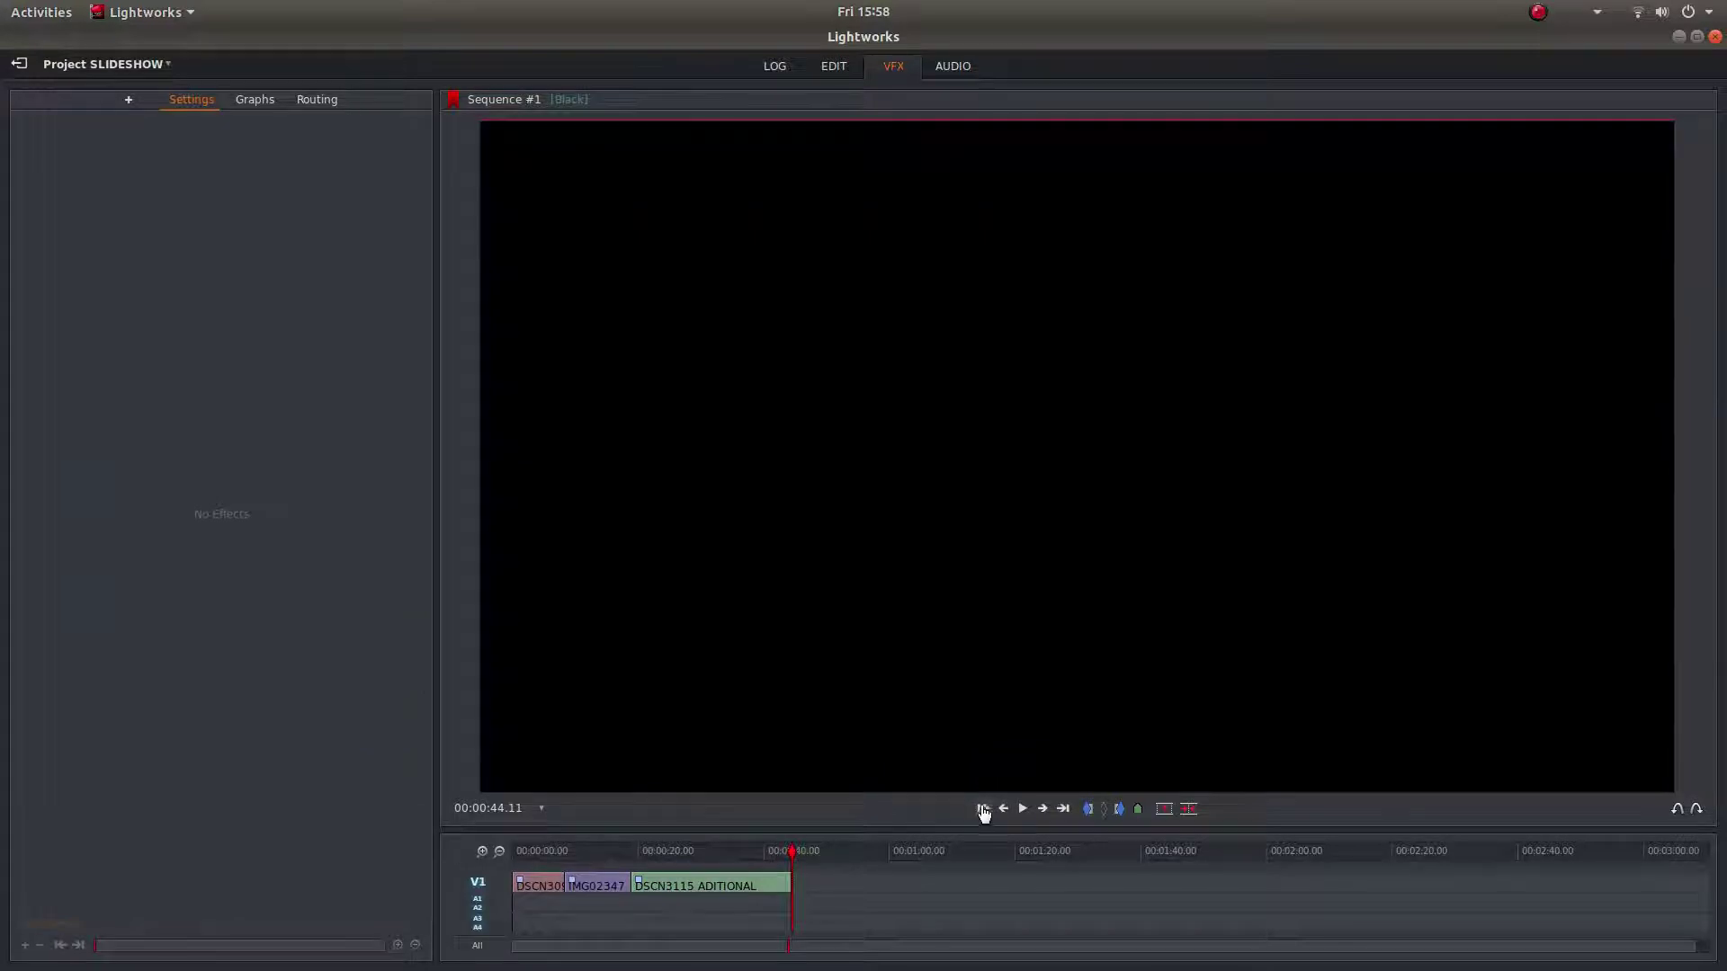
{"action": "left_click", "coordinate": [983, 809]}
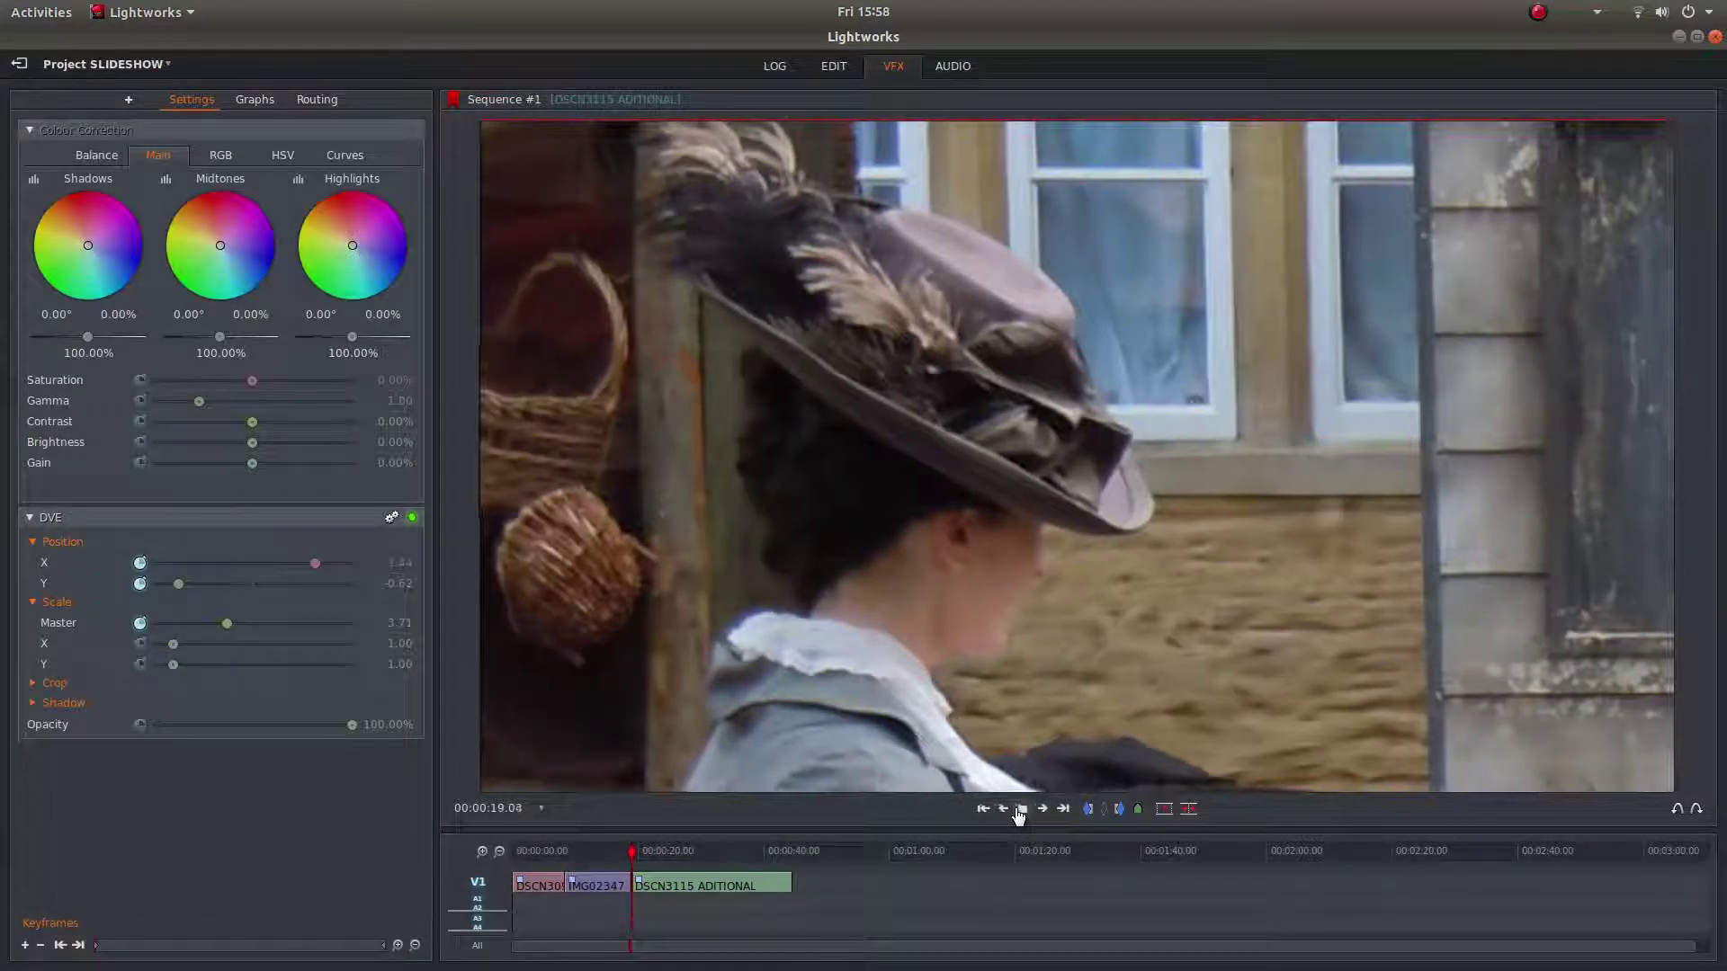
{"action": "left_click", "coordinate": [1021, 810]}
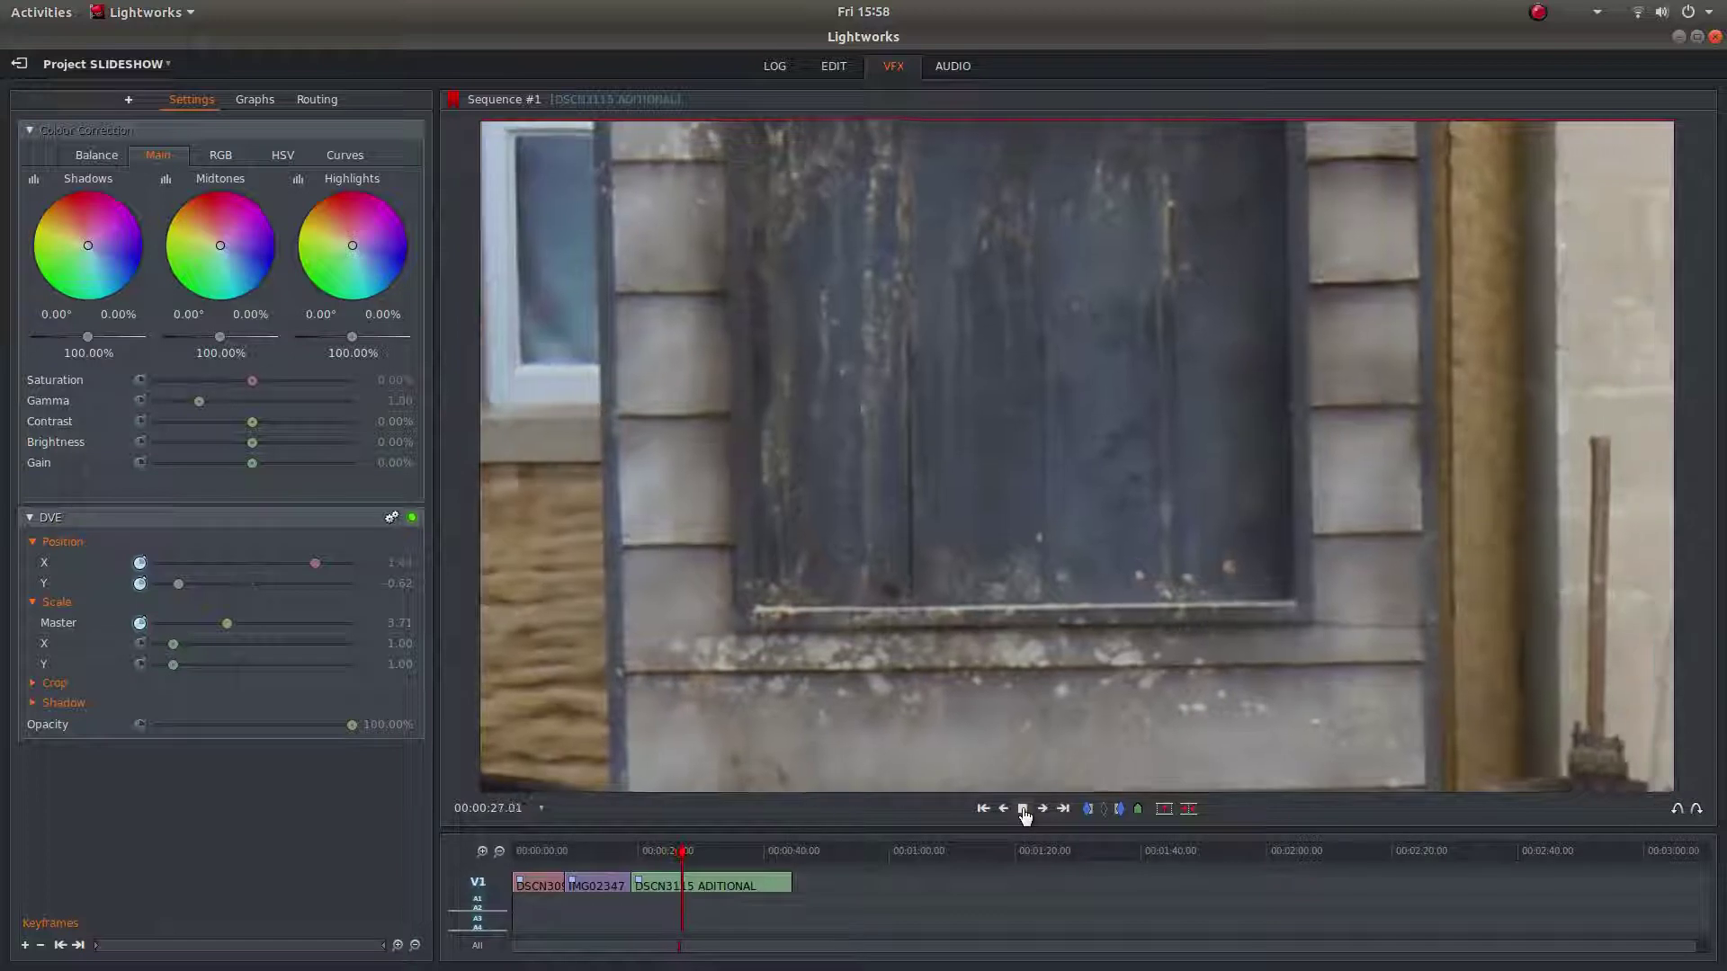
{"action": "left_click", "coordinate": [1023, 809]}
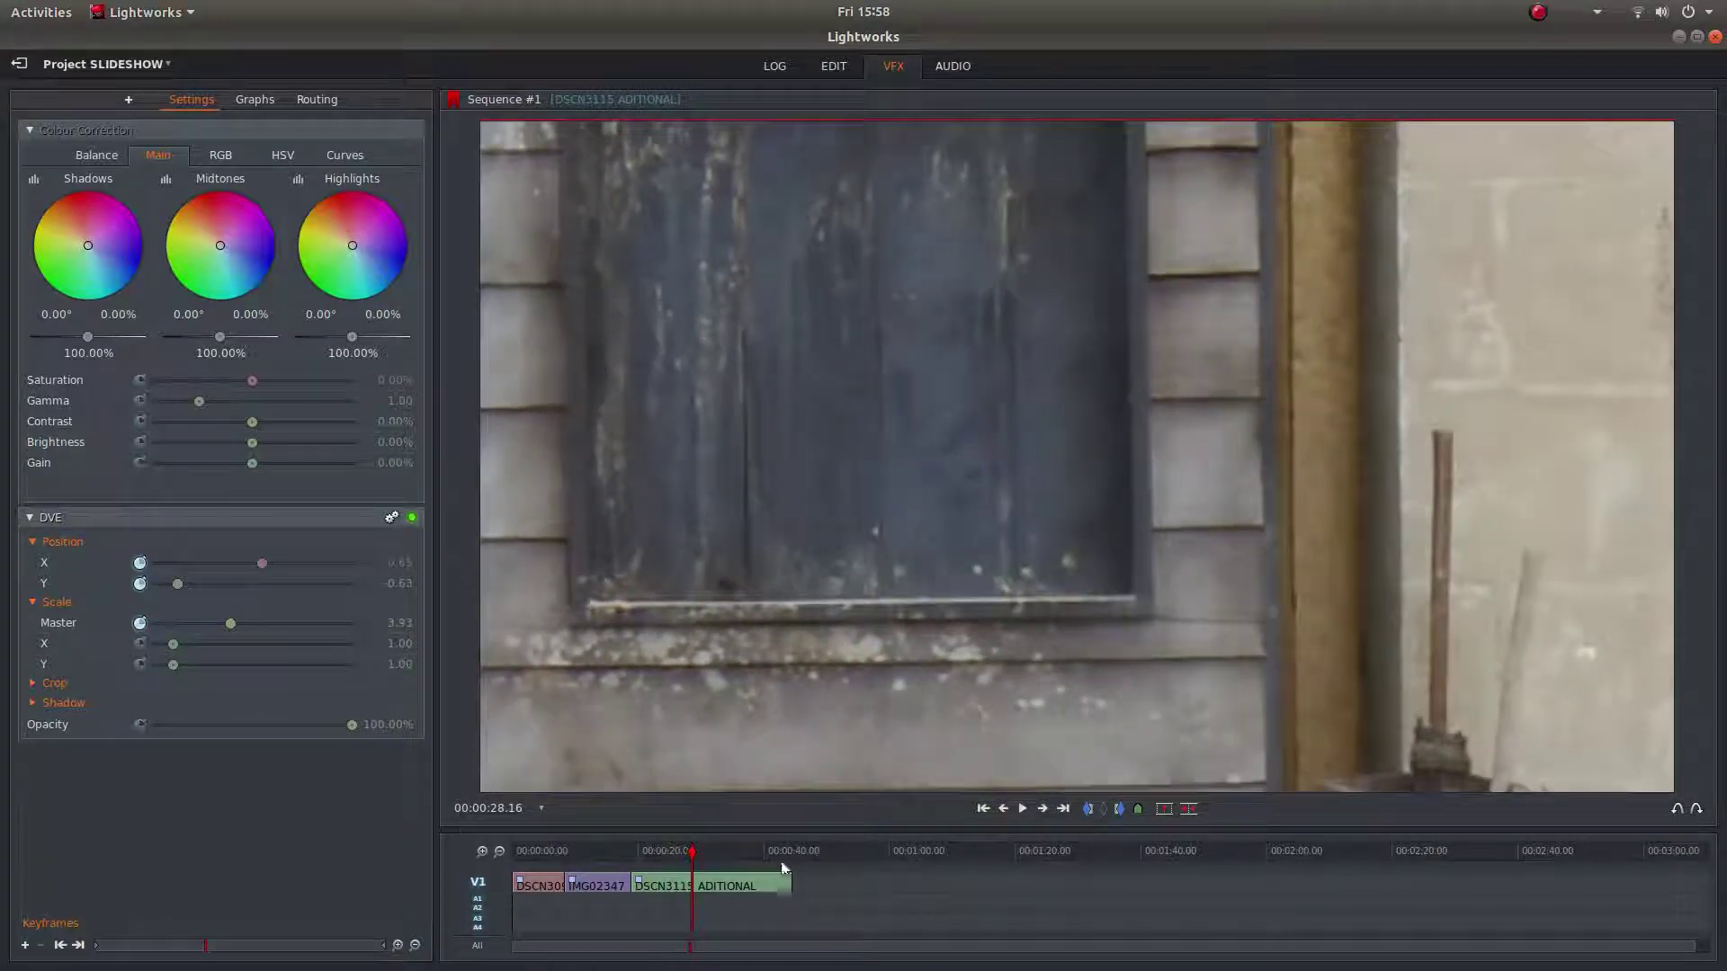
Shorten clip DSCN3115 ADITIONAL to end at 00:00:36.16, play its animation from the start and scrub to 00:00:35.24
{"action": "left_click_drag", "start_coordinate": [783, 889], "coordinate": [721, 882]}
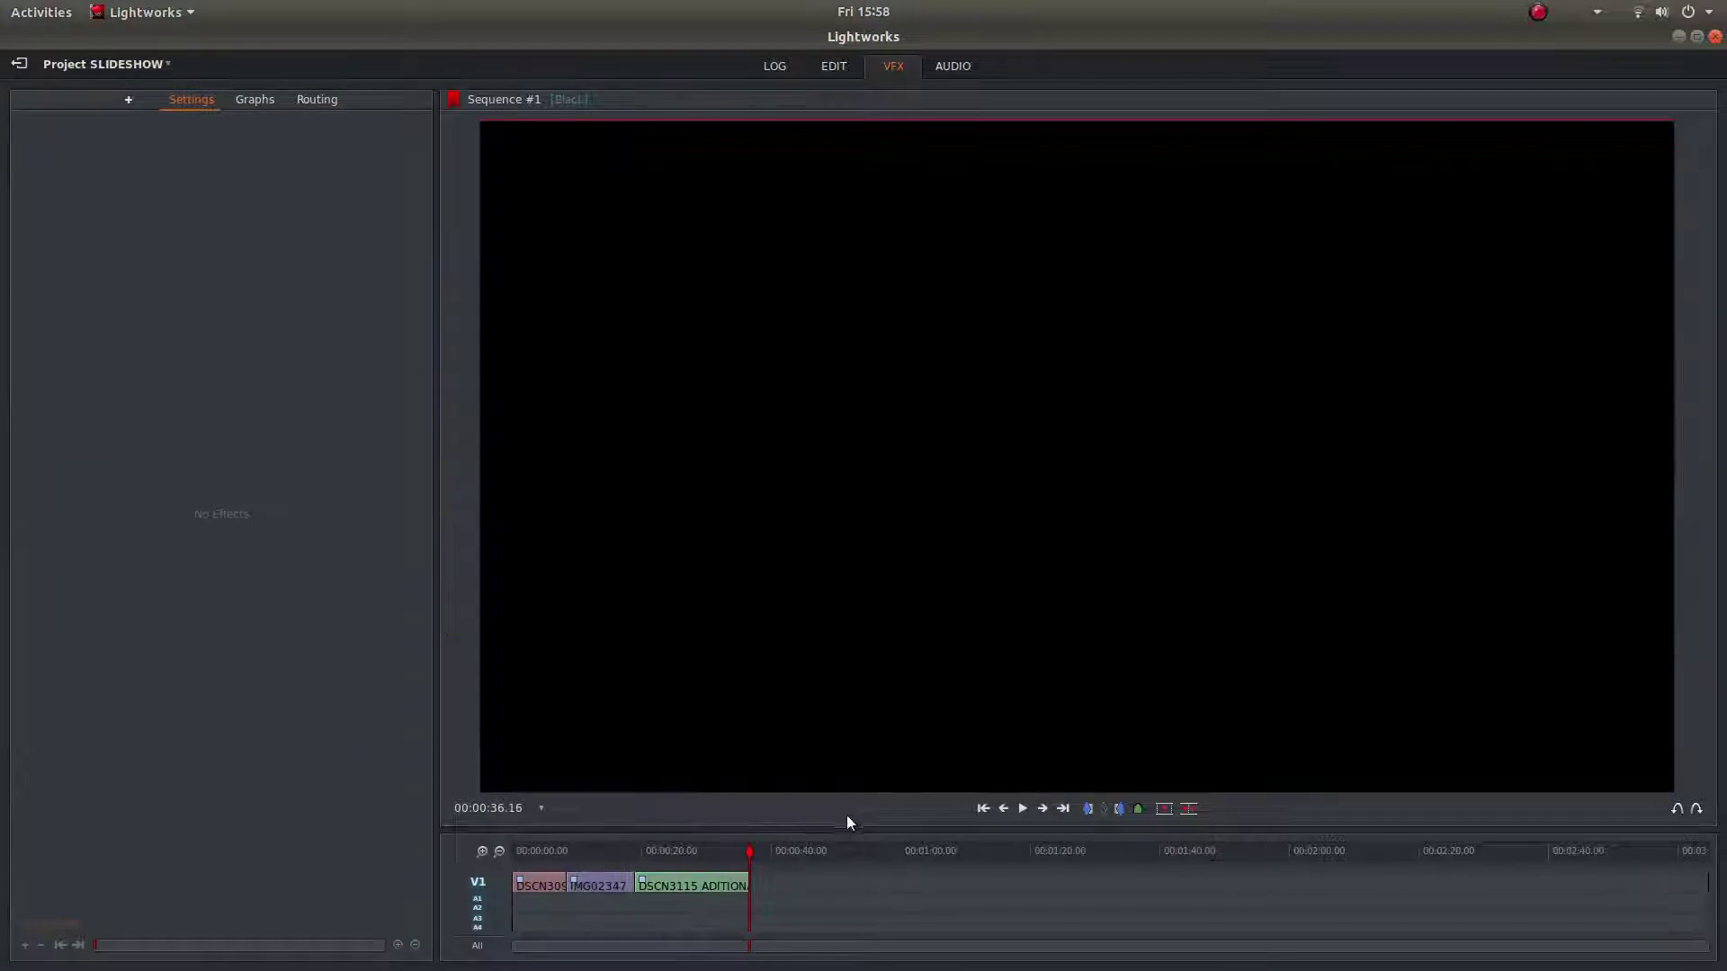
{"action": "left_click", "coordinate": [983, 809]}
{"action": "left_click", "coordinate": [1022, 809]}
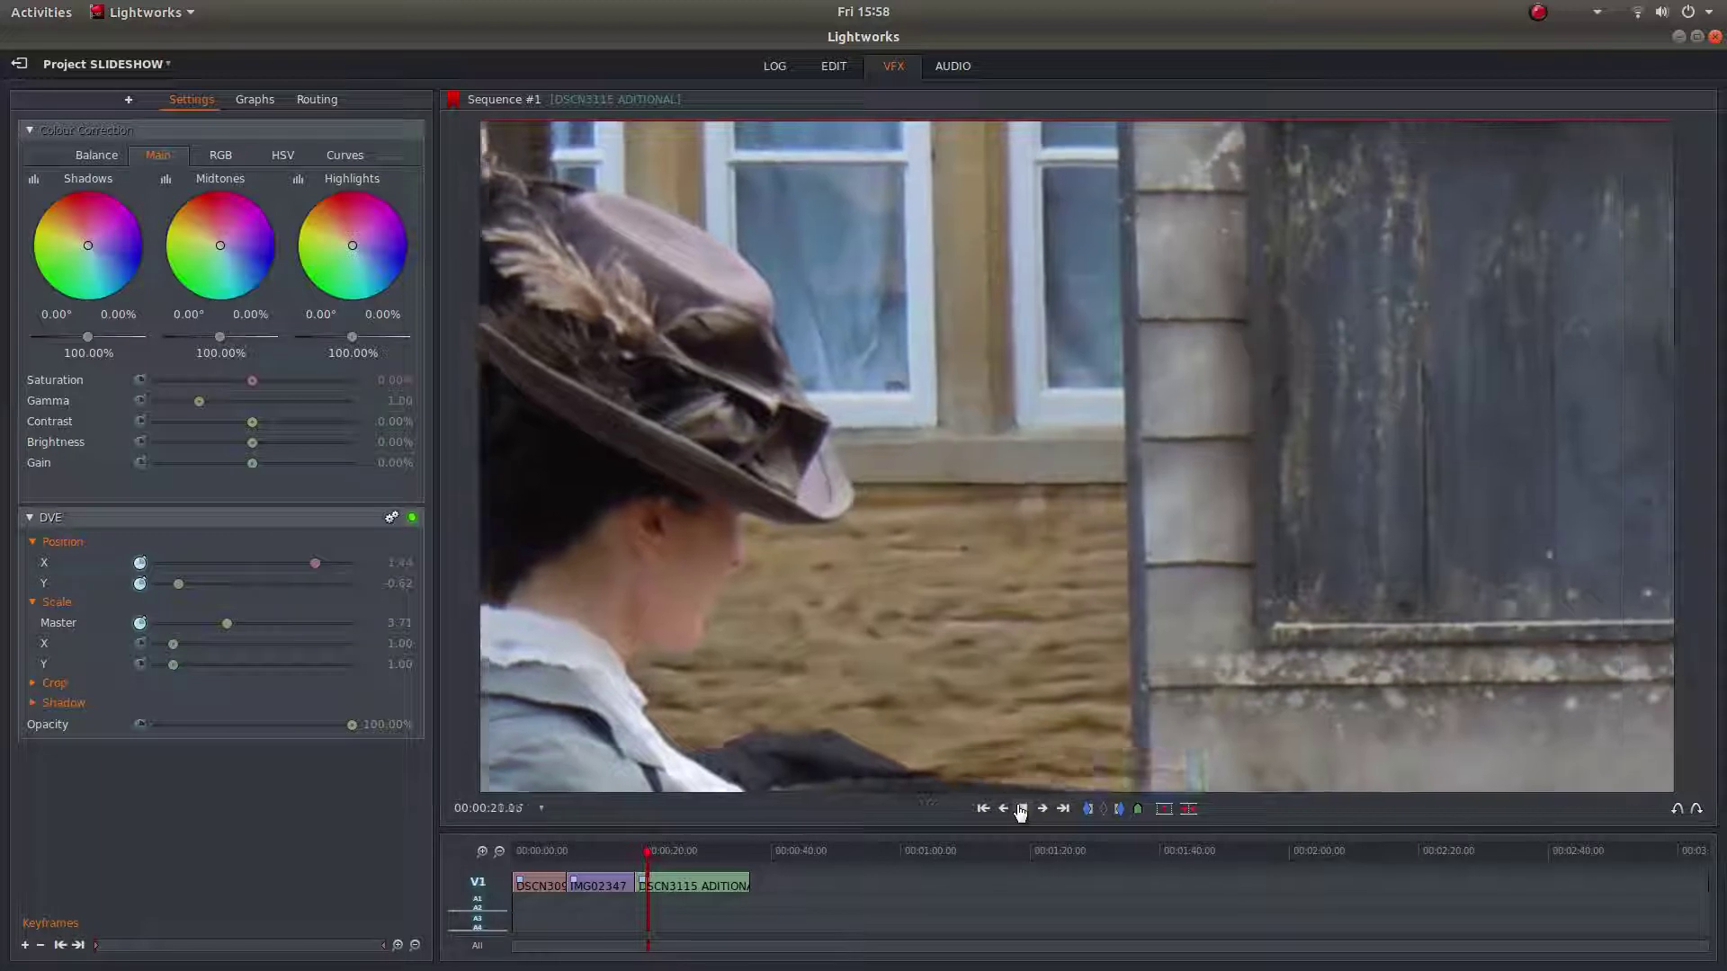
{"action": "left_click", "coordinate": [1022, 809]}
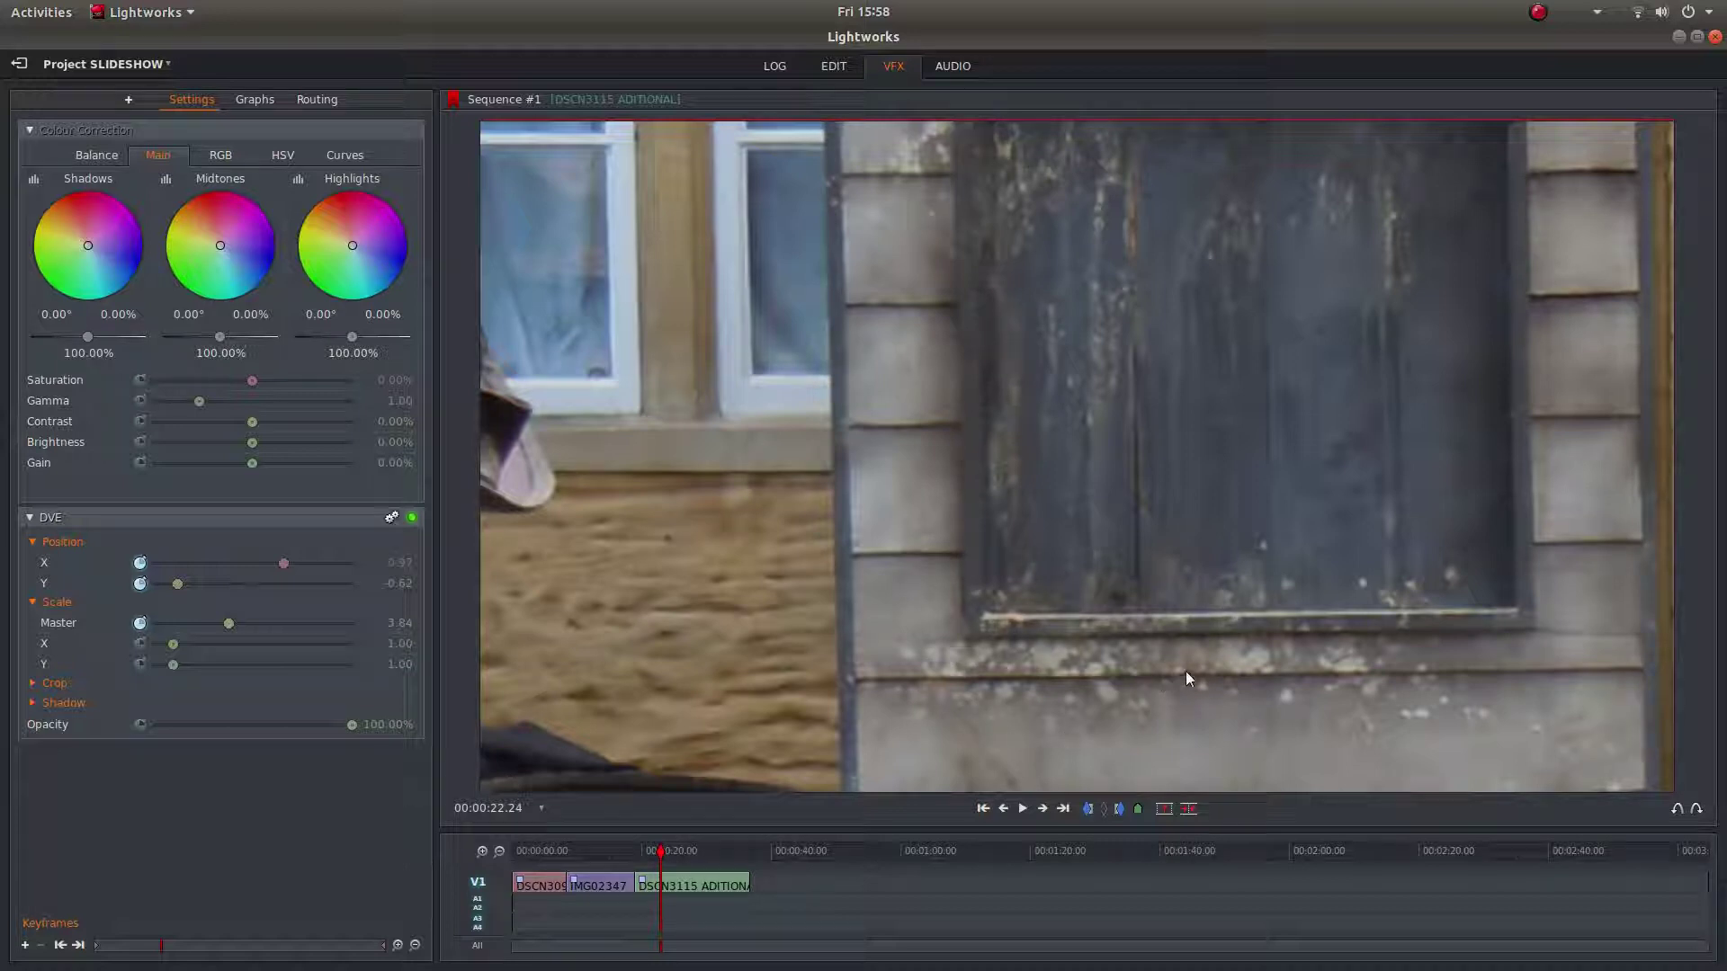
{"action": "left_click_drag", "start_coordinate": [661, 852], "coordinate": [743, 867]}
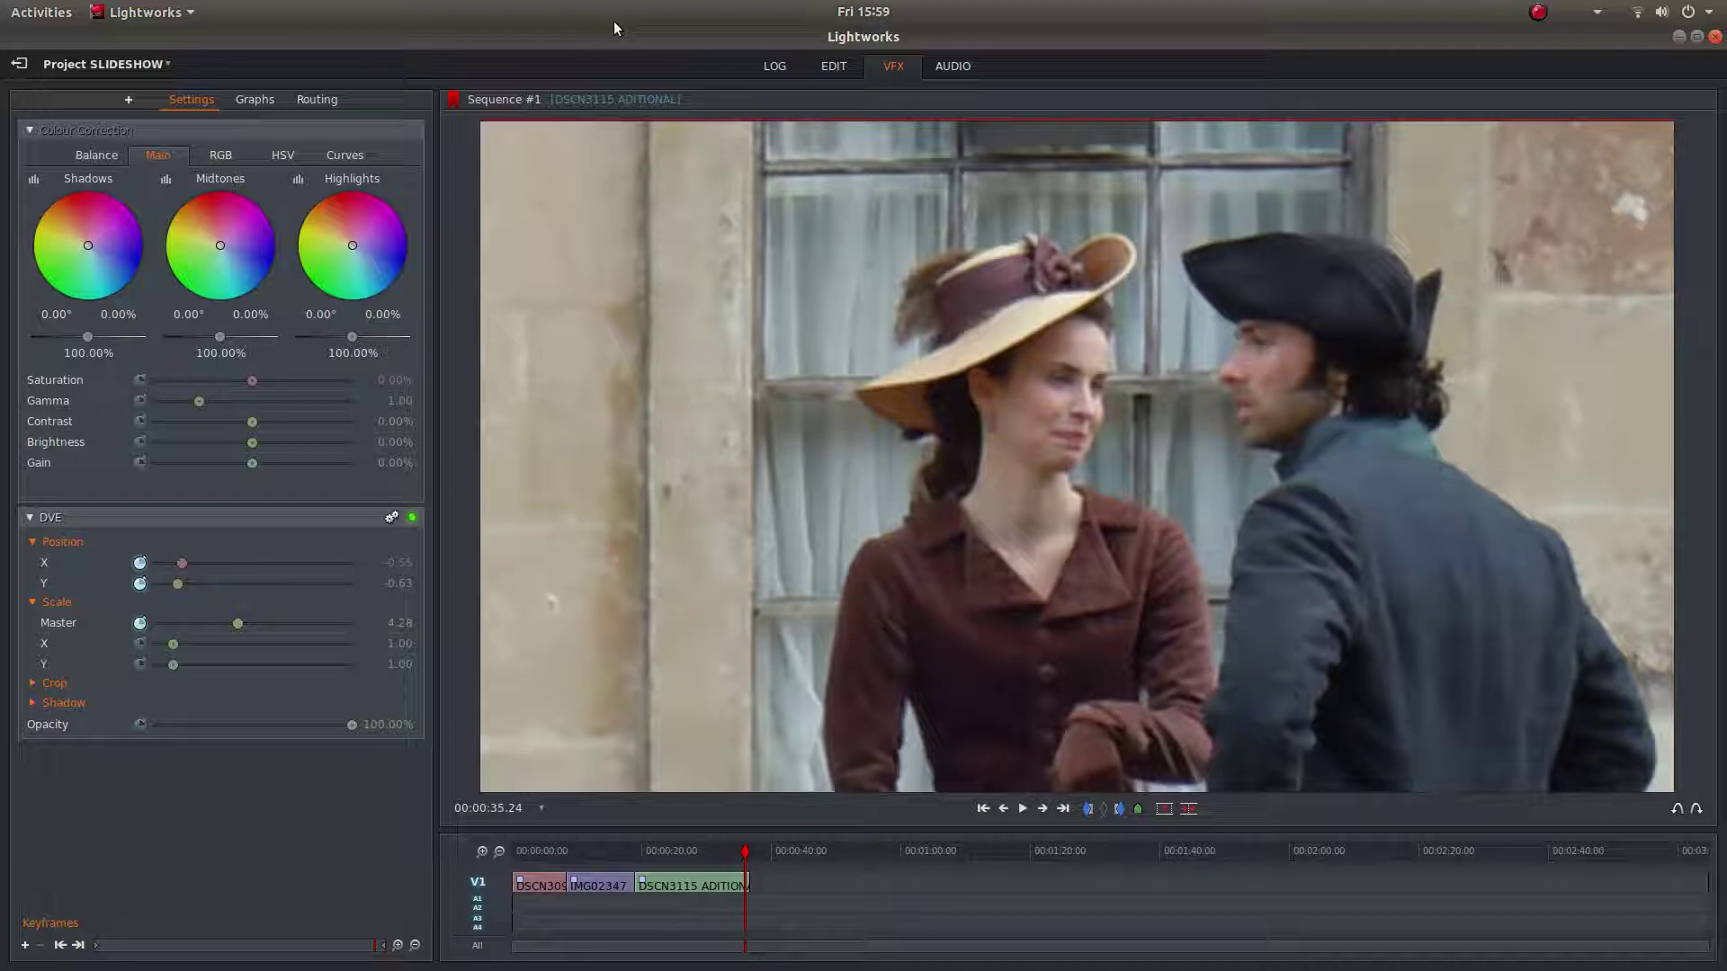
Open the export format options for Sequence #1
{"action": "right_click", "coordinate": [703, 874]}
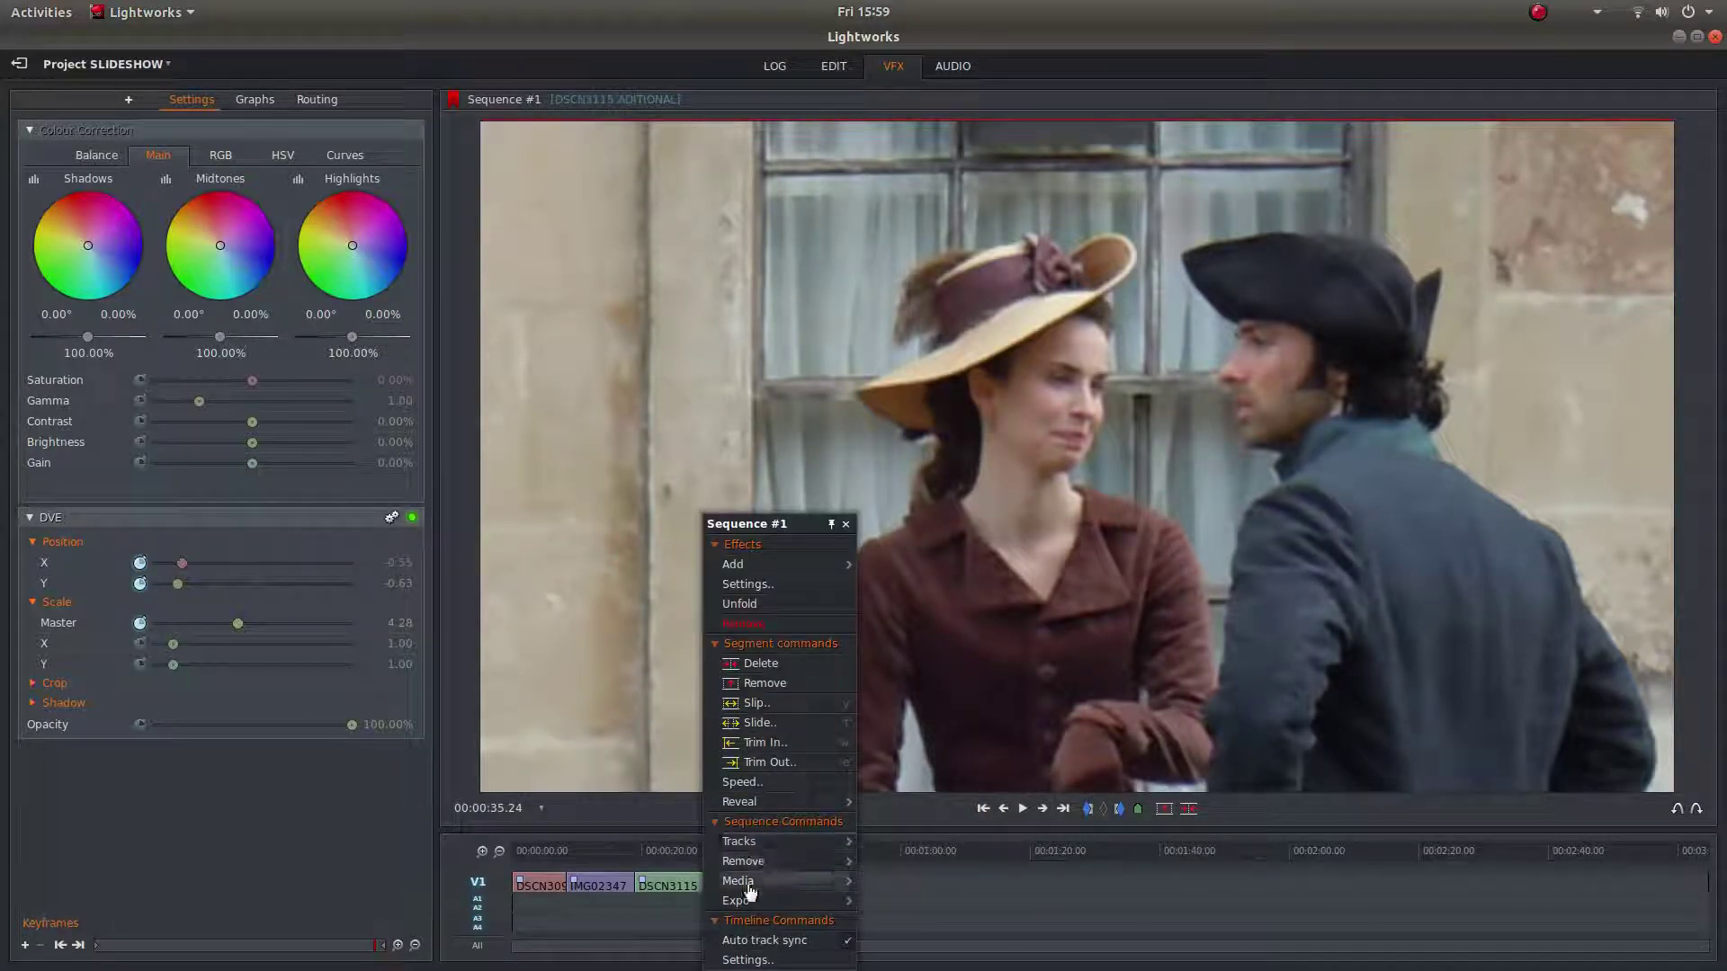
{"action": "mouse_move", "coordinate": [783, 902]}
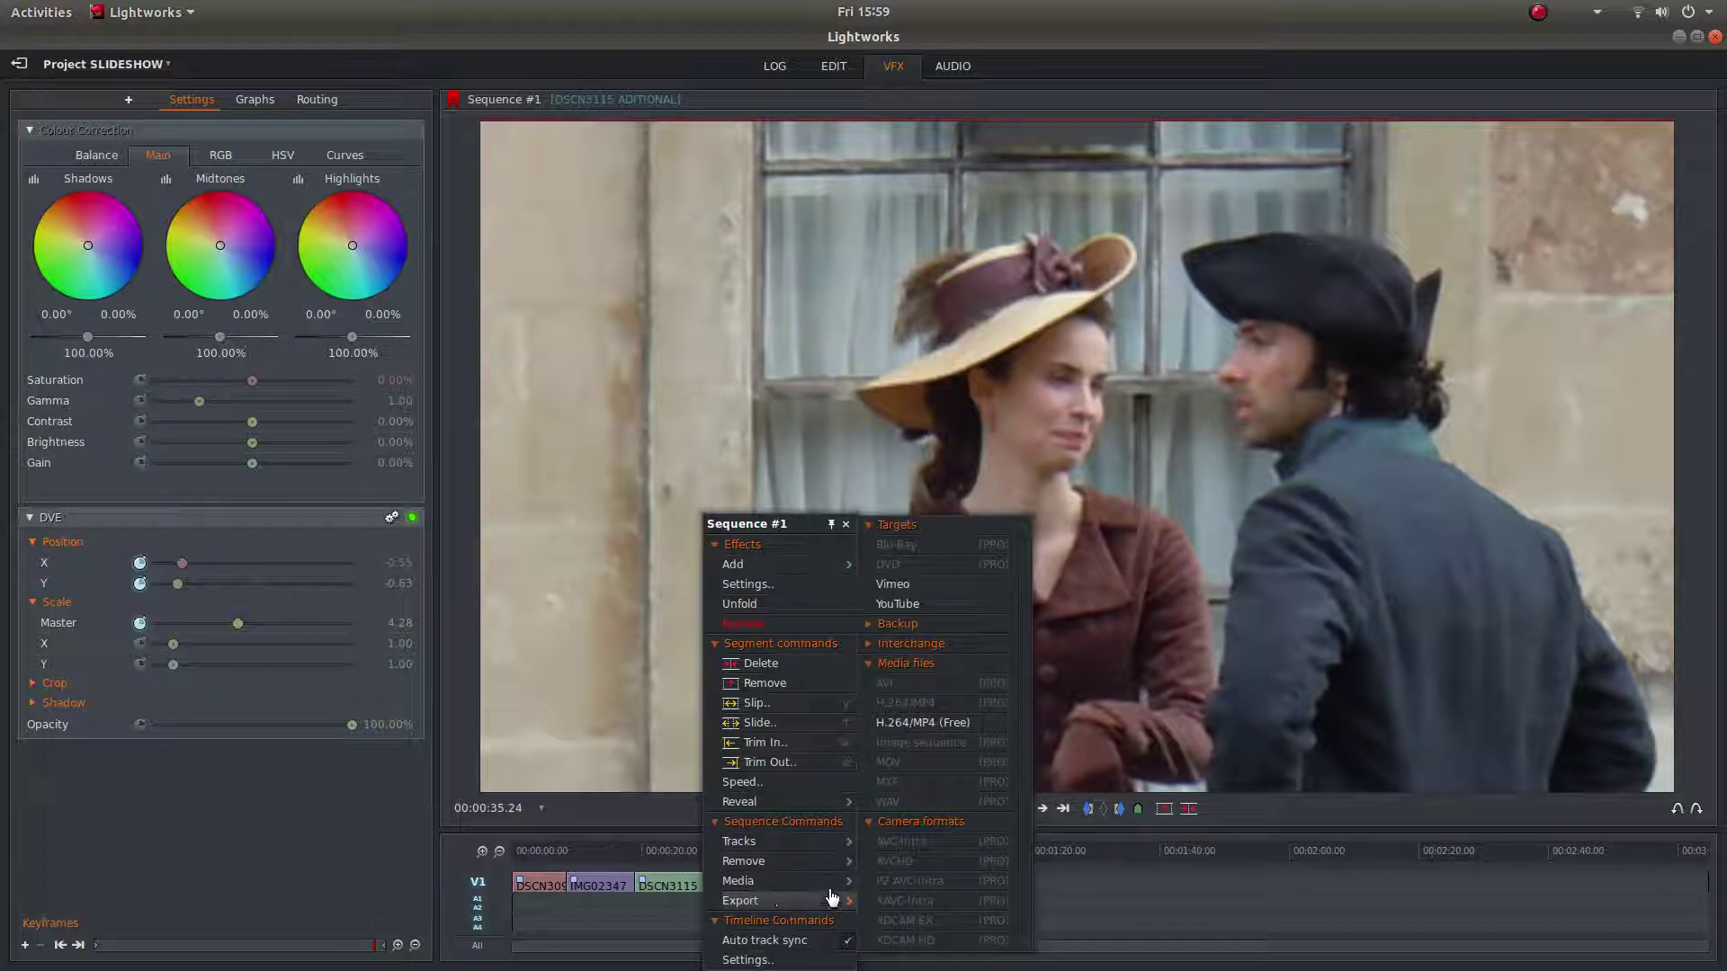